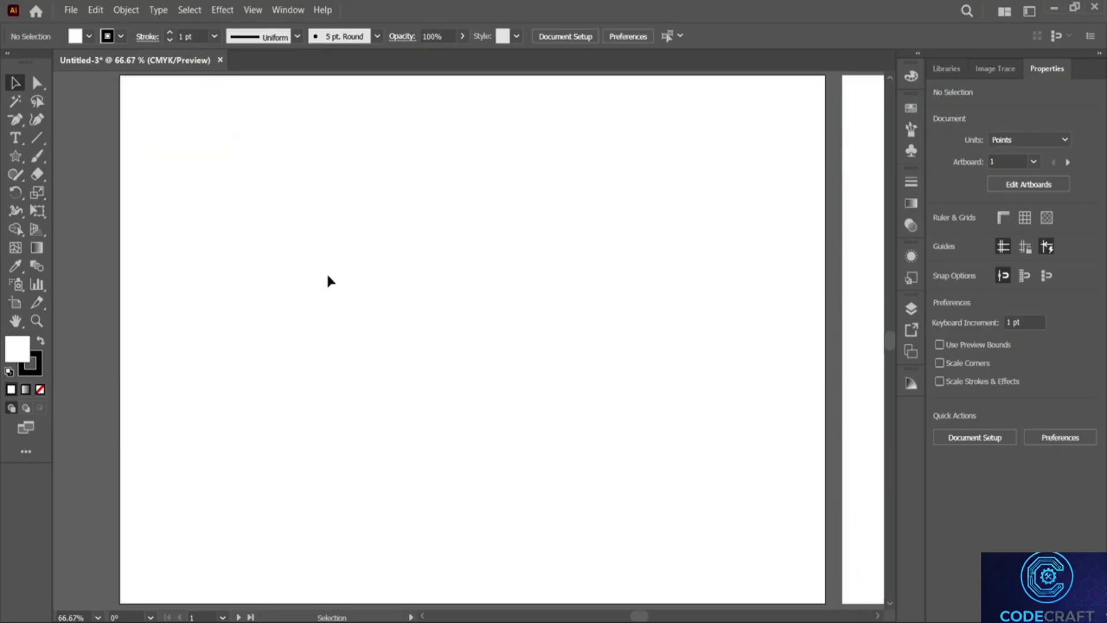
Draw a closed, roughly circular path of about 109 × 107 pt with the Pen tool, using four anchor points
click(37, 120)
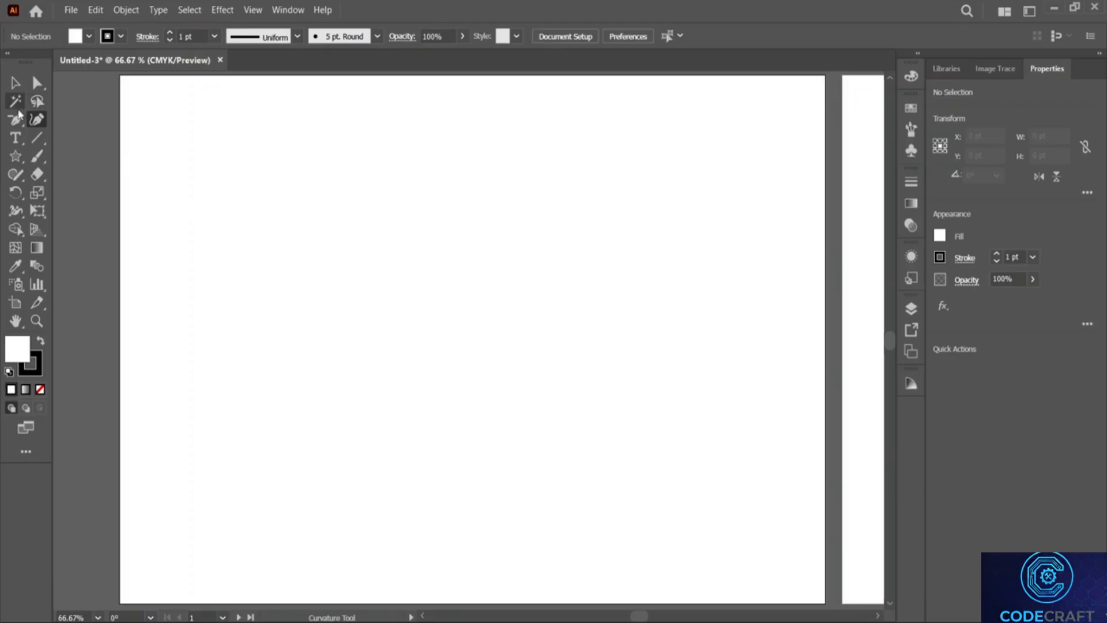
click(15, 82)
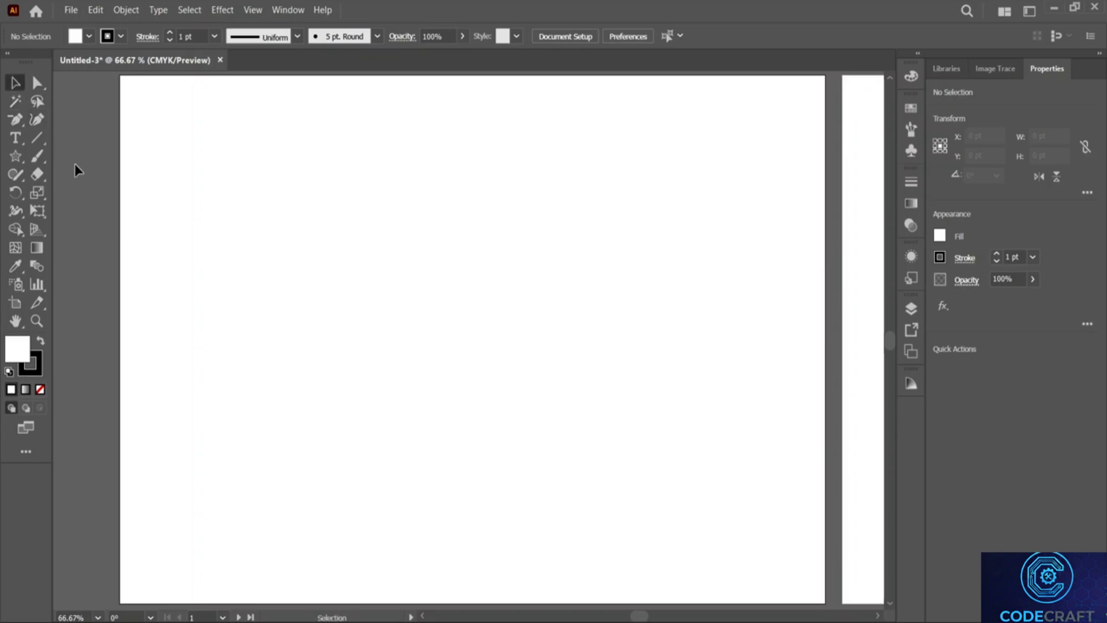
drag(16, 119, 52, 114)
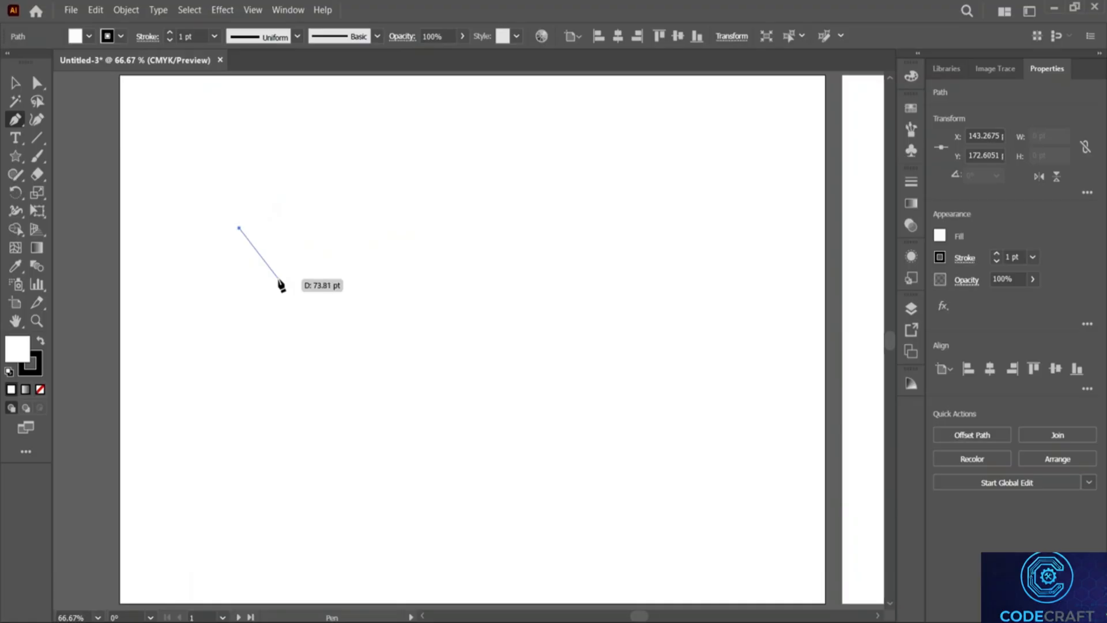
drag(284, 275, 340, 272)
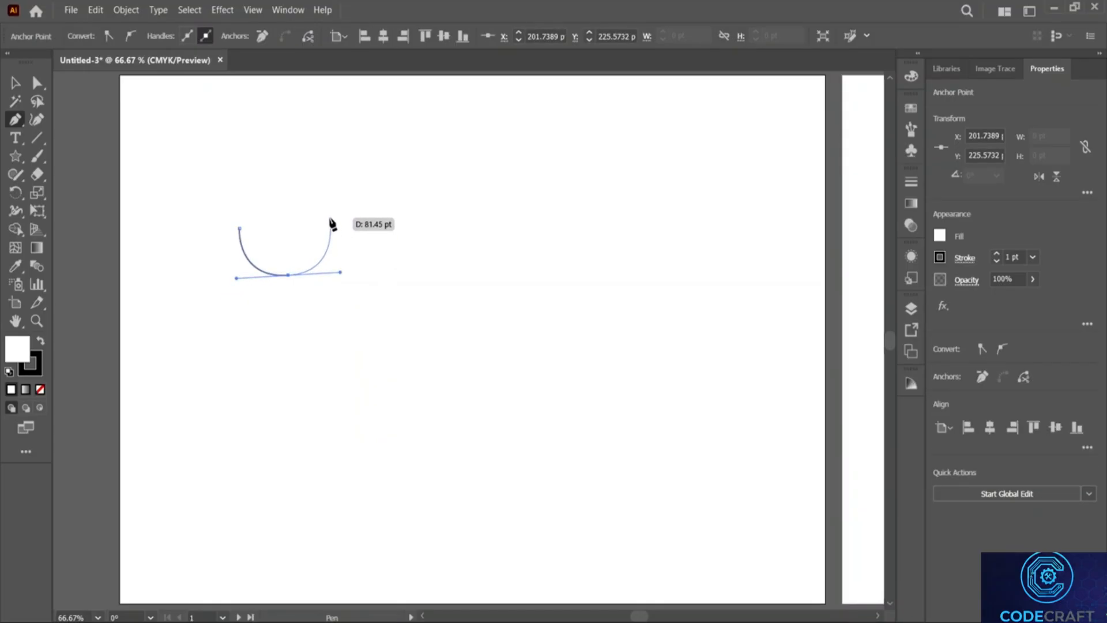
drag(330, 218, 281, 181)
drag(280, 181, 236, 187)
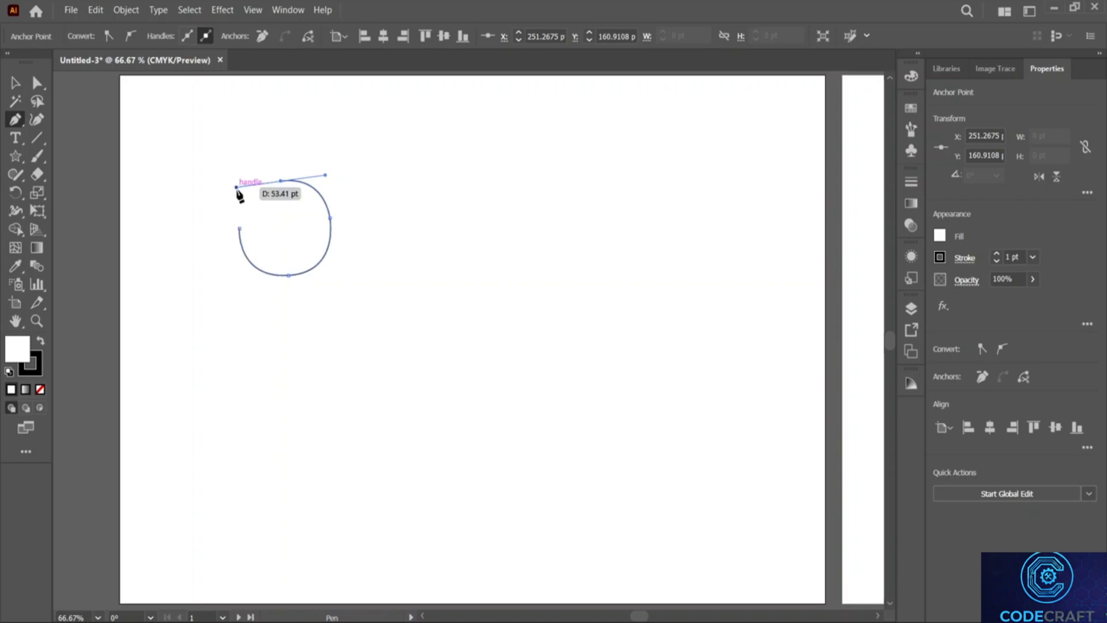
click(238, 229)
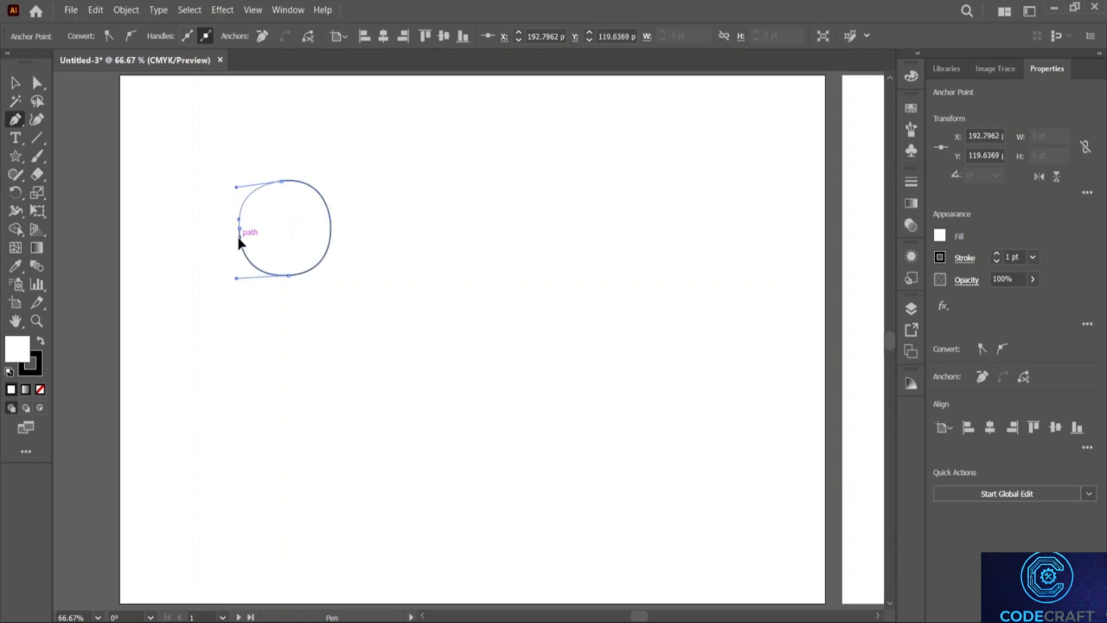
click(14, 82)
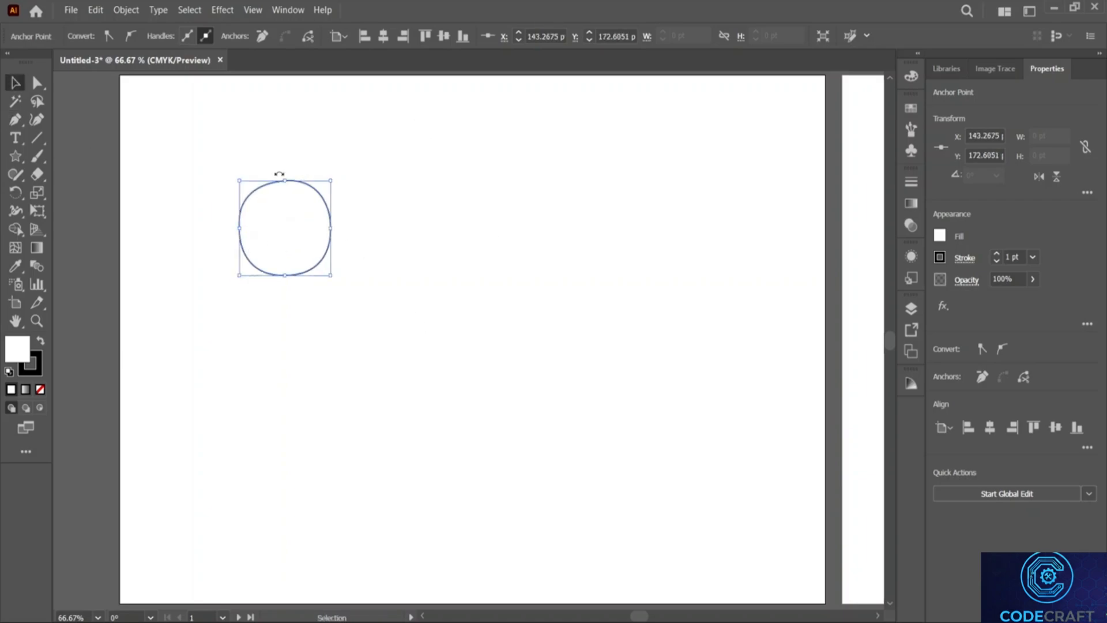
Move the pen-drawn round shape slightly up and to the right on the artboard, and deselect it
drag(240, 143, 433, 380)
drag(323, 201, 309, 221)
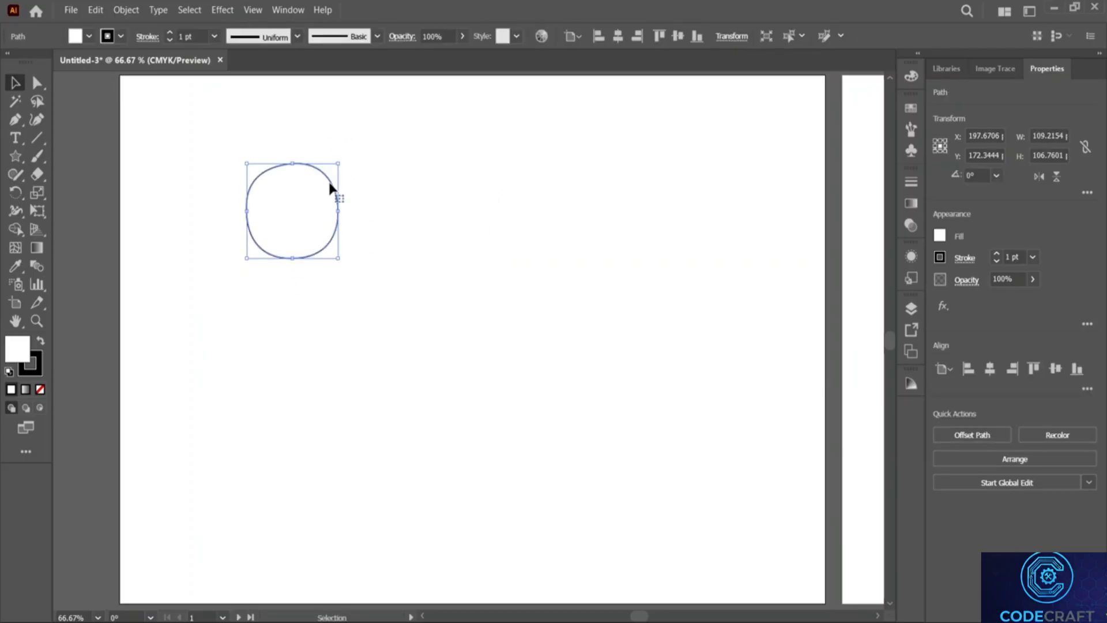
click(372, 296)
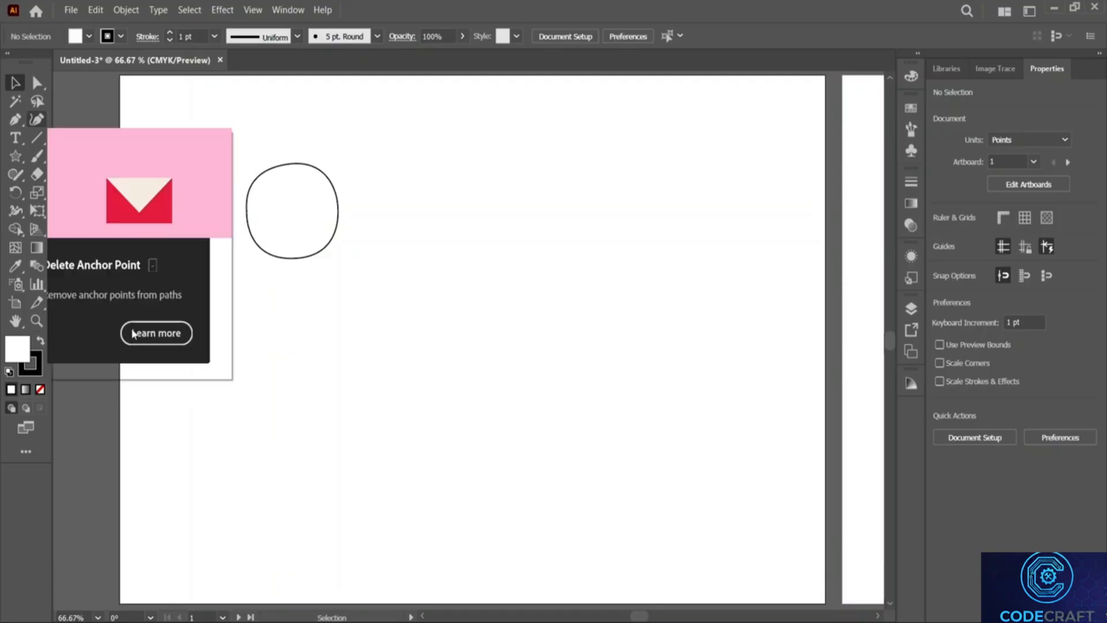
Draw a circle with the Ellipse tool right of the pen-drawn shape and scale it down to about 117 pt in diameter
click(16, 156)
click(61, 191)
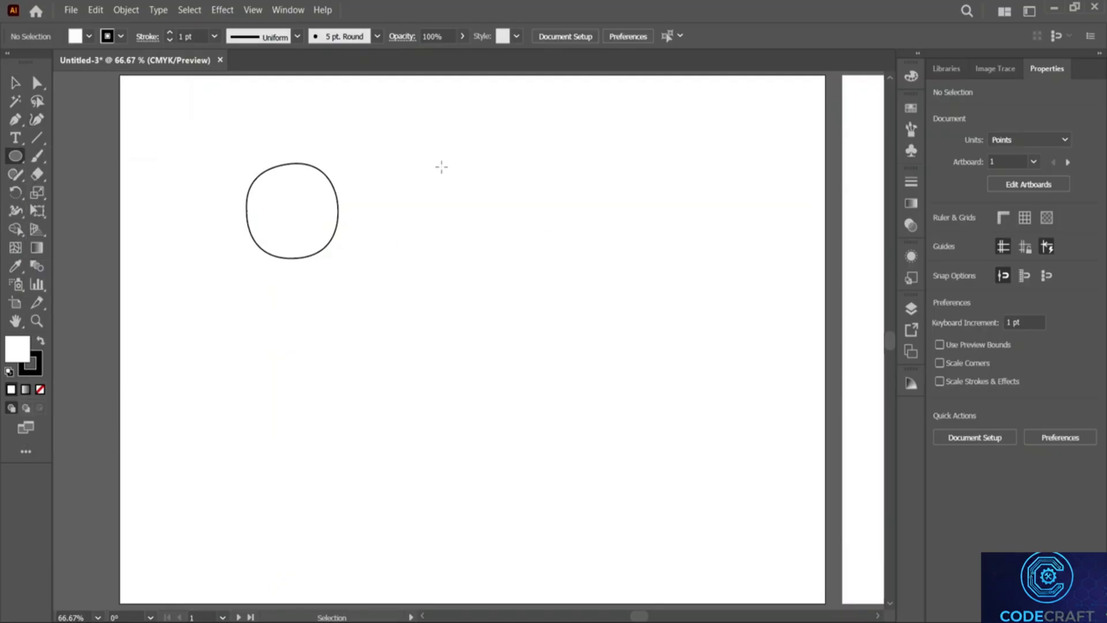
mouse_move(434, 168)
mouse_down()
mouse_move(571, 257)
mouse_move(559, 258)
mouse_up()
click(15, 84)
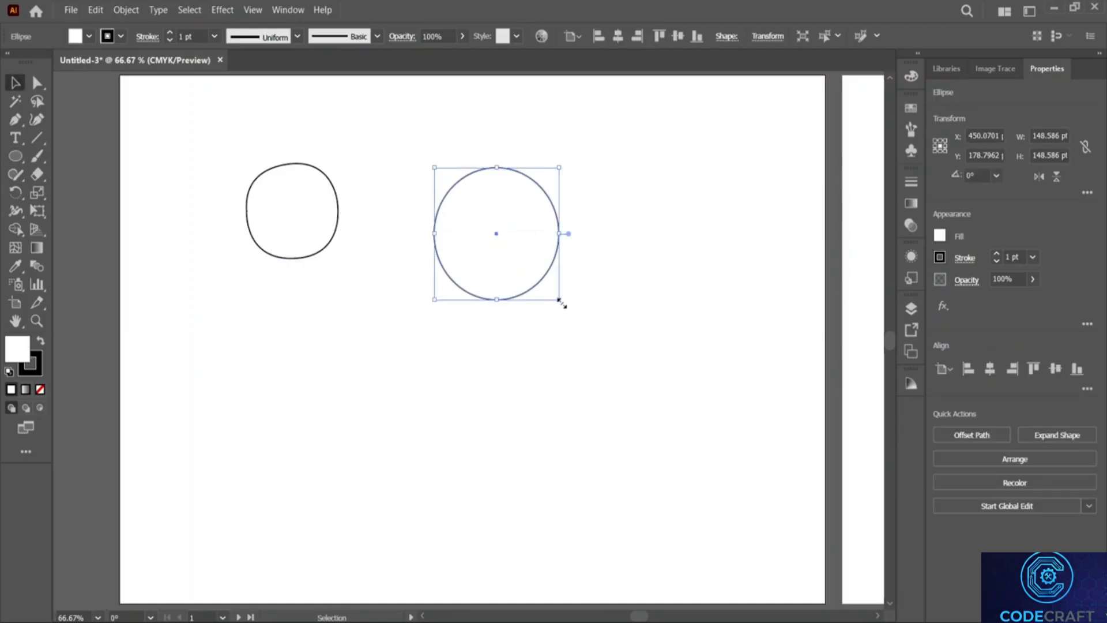
drag(559, 299, 534, 273)
mouse_move(482, 219)
mouse_down()
mouse_move(317, 199)
mouse_move(290, 213)
mouse_move(494, 269)
mouse_up()
Set the ellipse circle's fill to None and move it close beside the pen-drawn shape
click(939, 236)
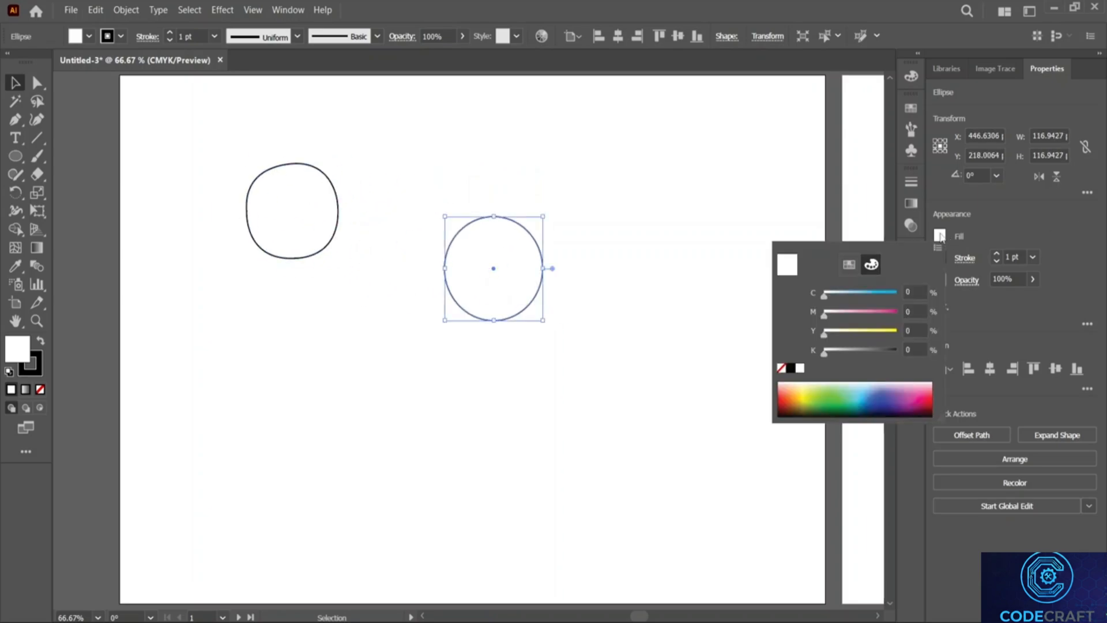
click(781, 368)
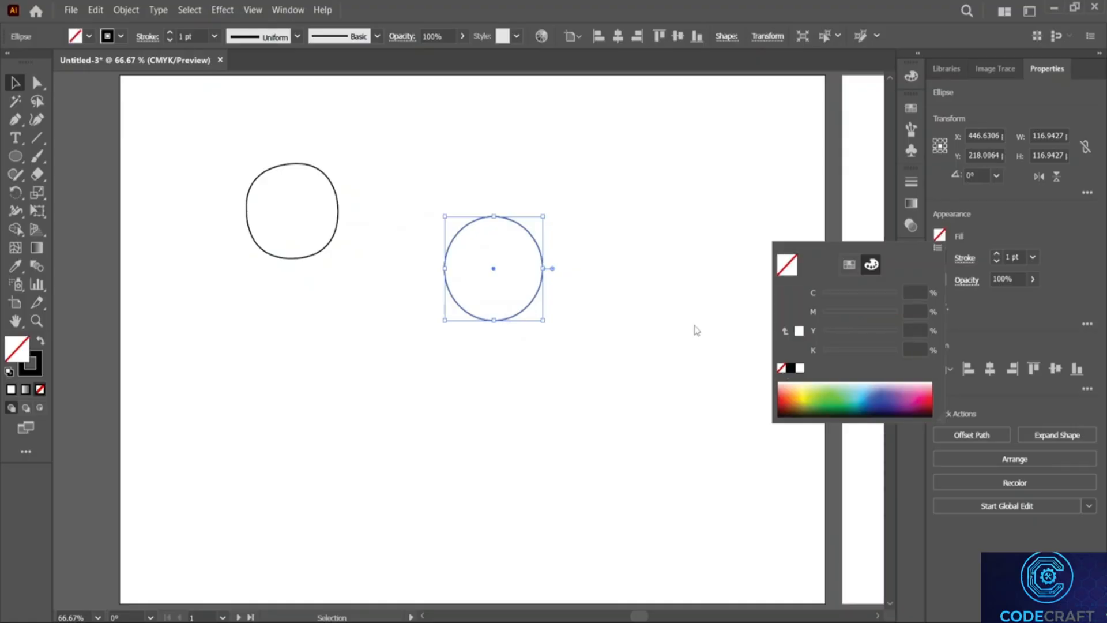
mouse_move(490, 272)
mouse_down()
mouse_move(458, 247)
mouse_move(292, 212)
mouse_move(469, 198)
mouse_move(410, 216)
mouse_up()
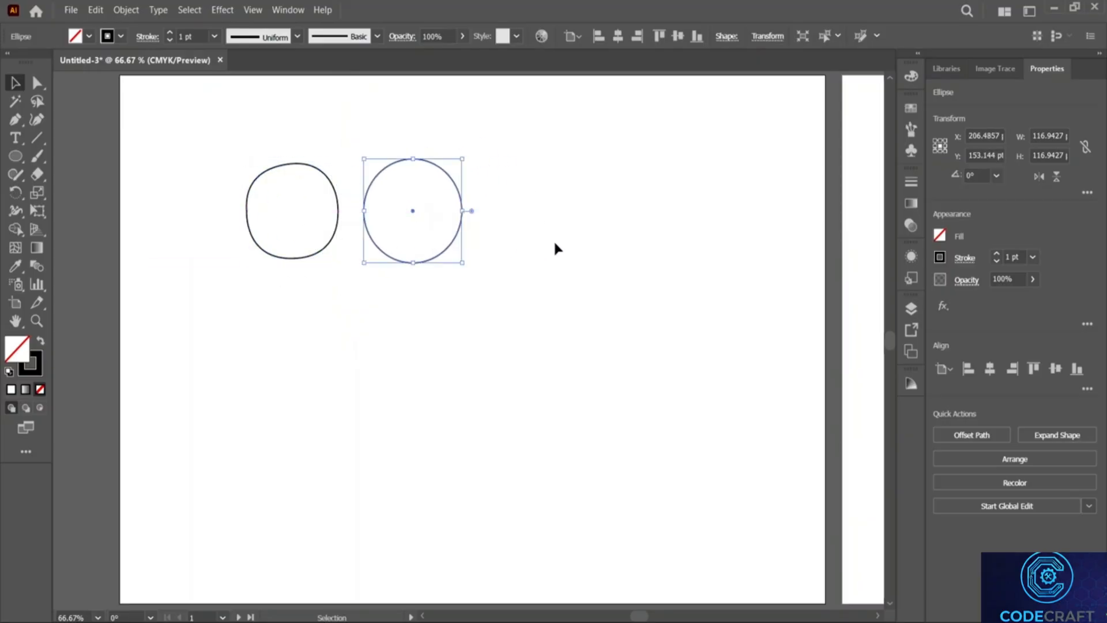
click(556, 248)
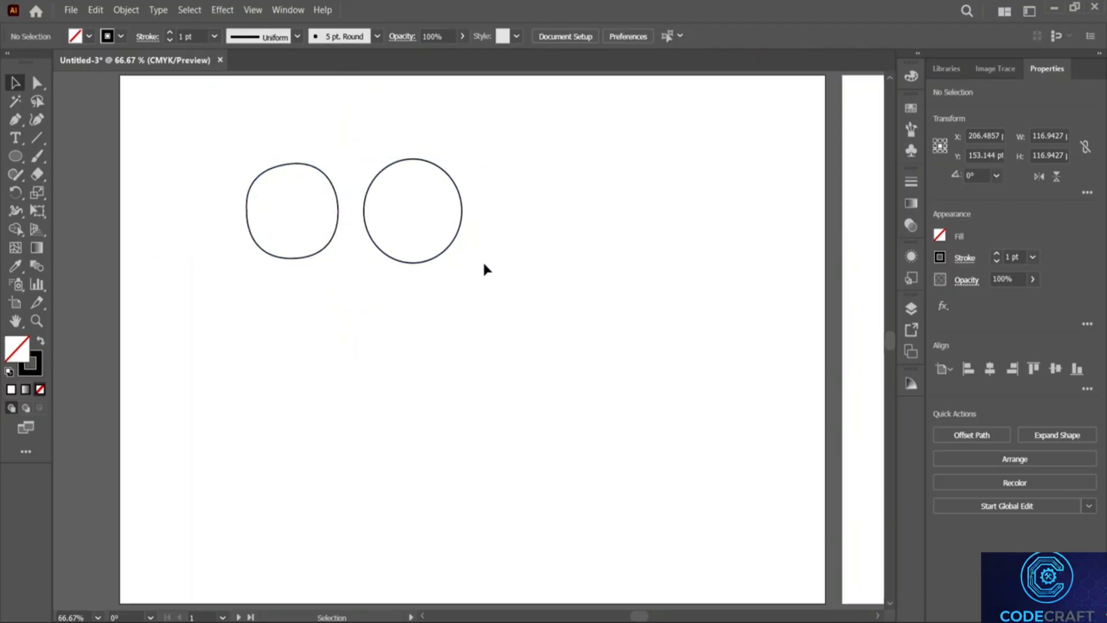
Draw a closed round path of about 128 × 132 pt with the Curvature tool, using four points right of the other two shapes
click(36, 119)
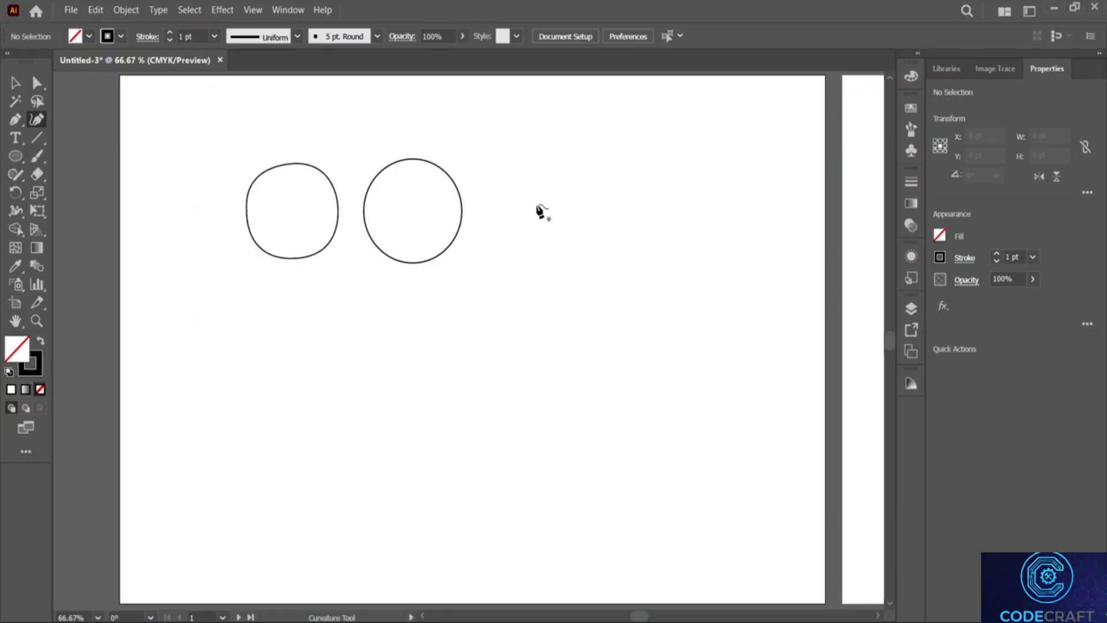
click(537, 205)
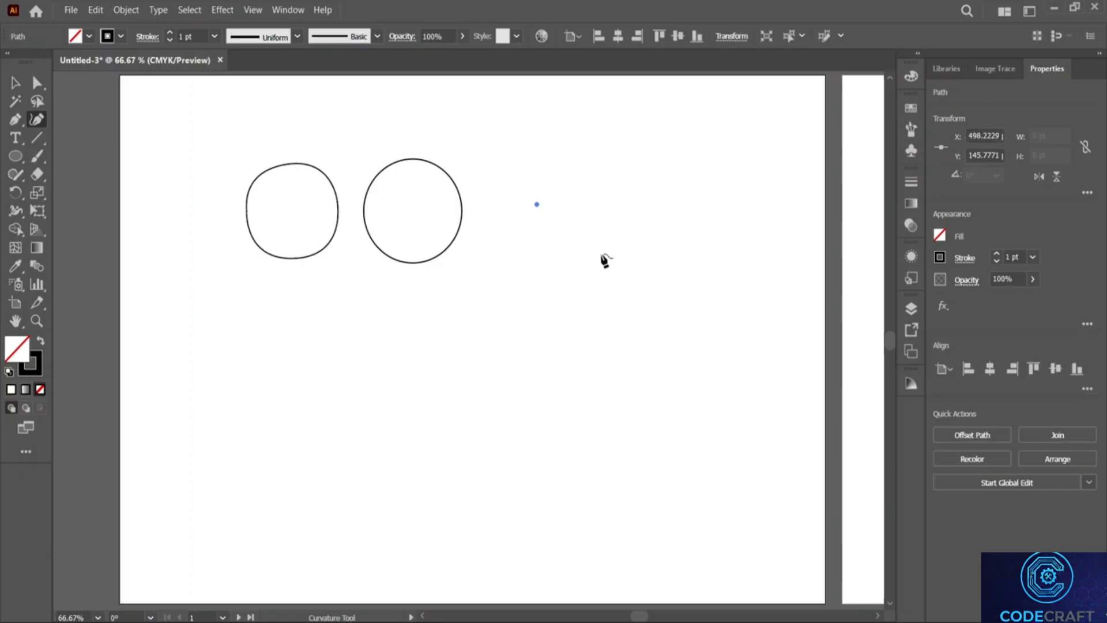
click(605, 252)
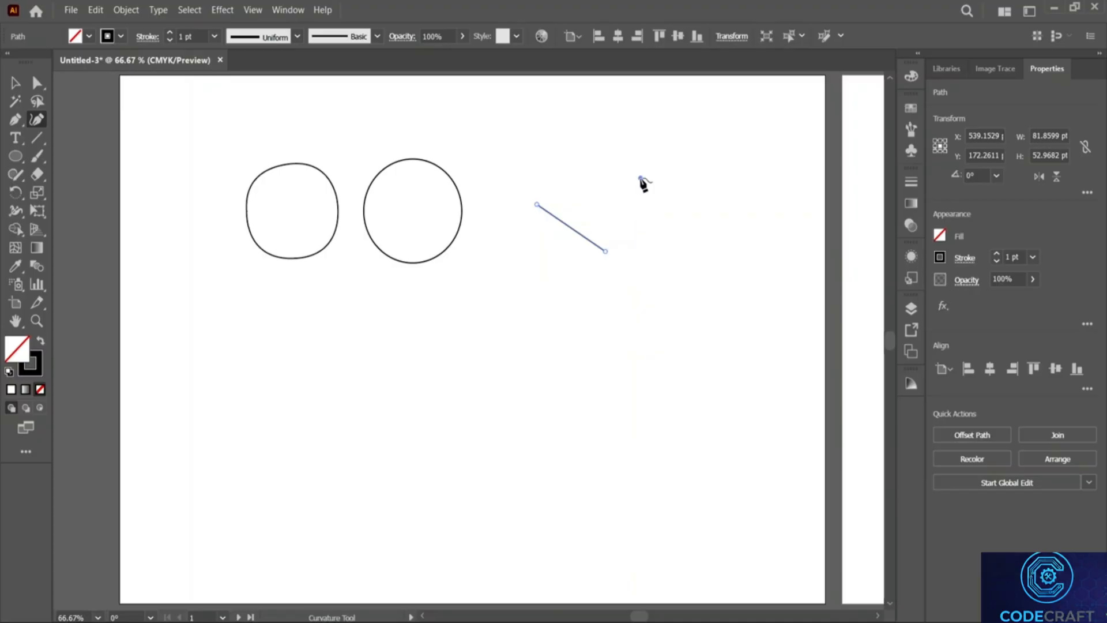
click(641, 179)
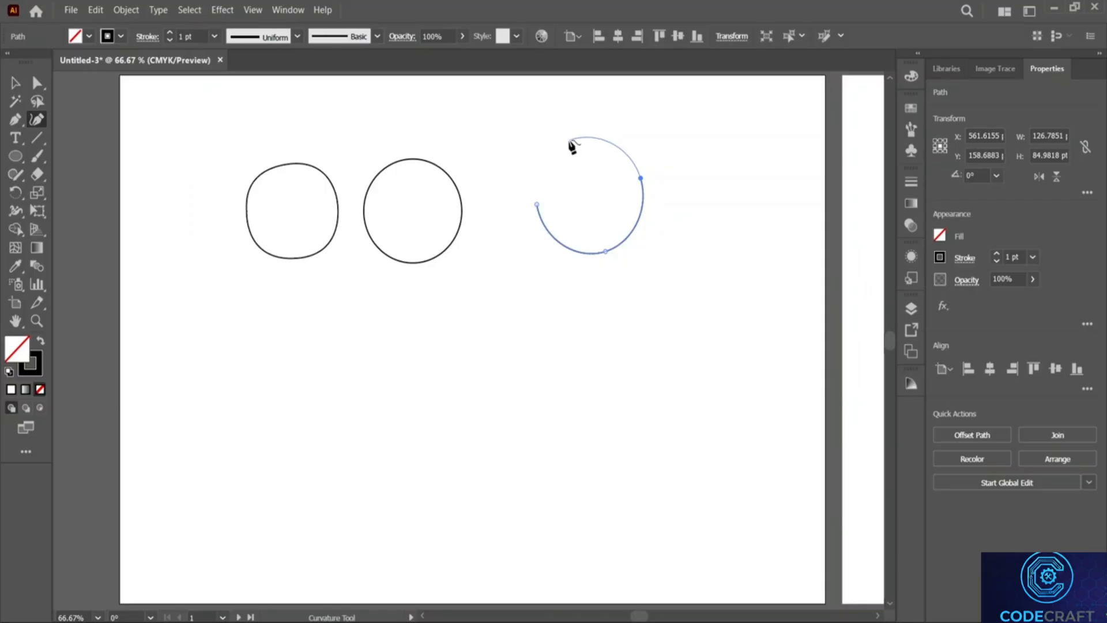
click(570, 141)
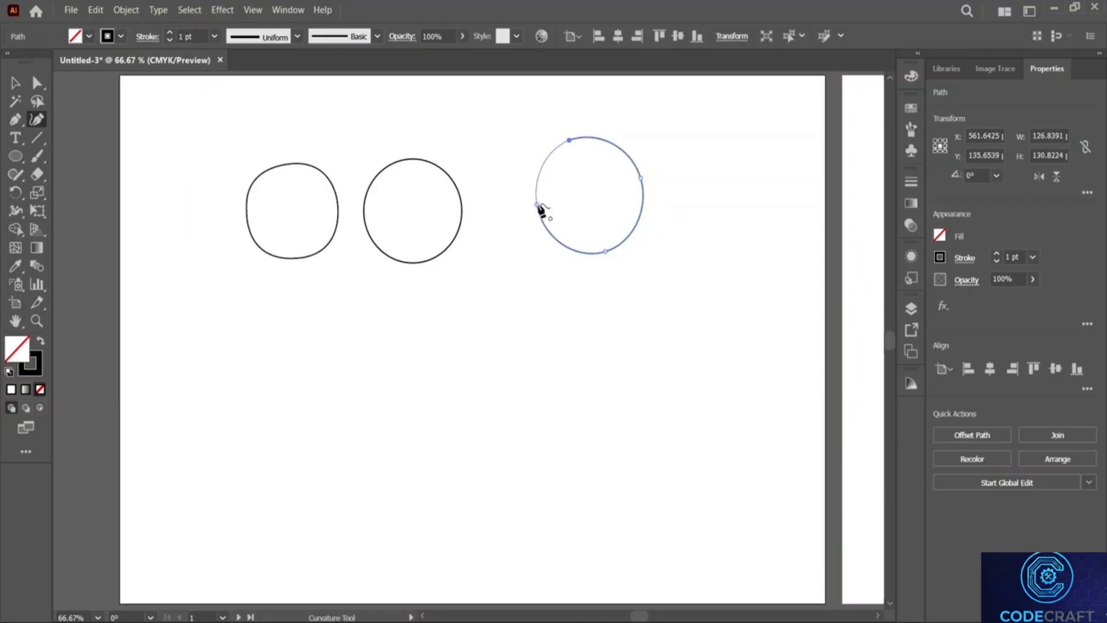
click(537, 205)
click(16, 83)
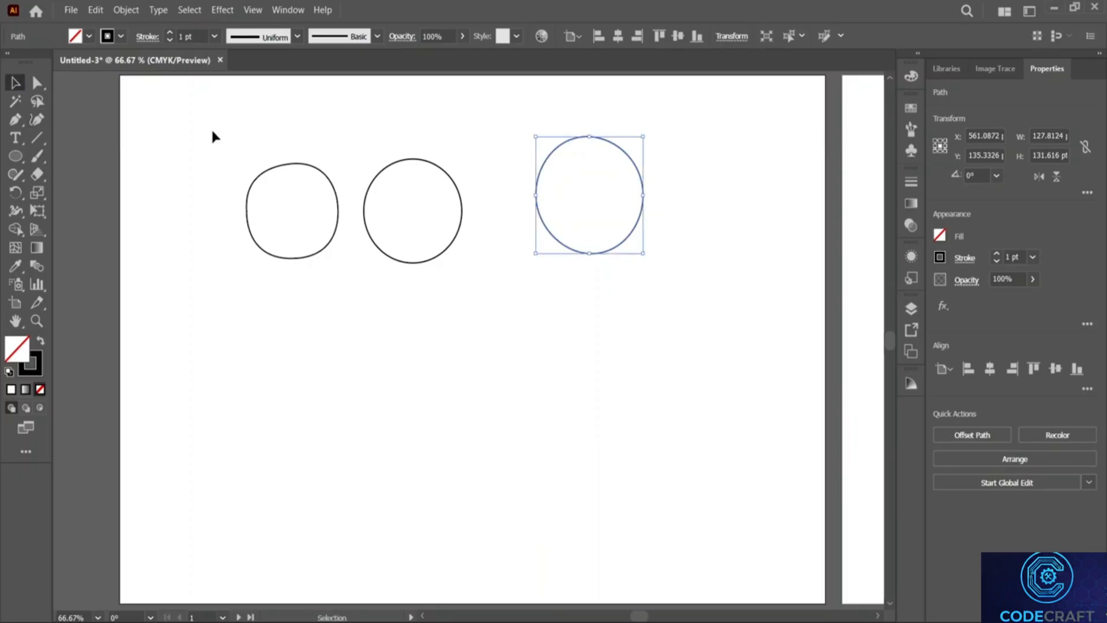
Move the curvature-drawn circle to the left of the pen-drawn shape and scale it down to about 114 × 118 pt
drag(611, 136, 383, 209)
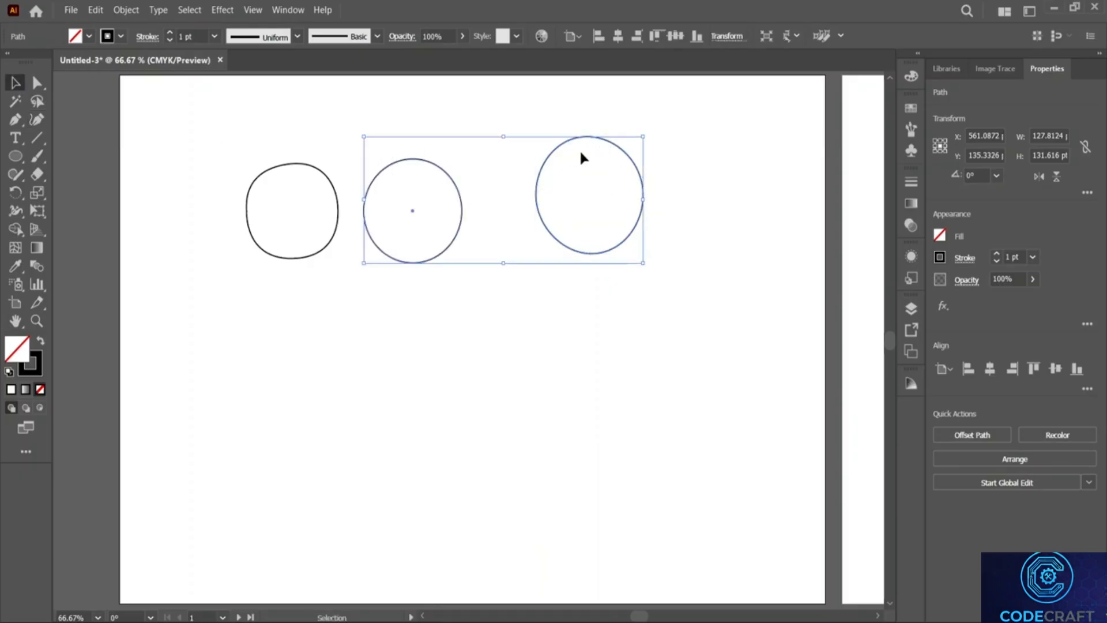
click(566, 179)
click(590, 139)
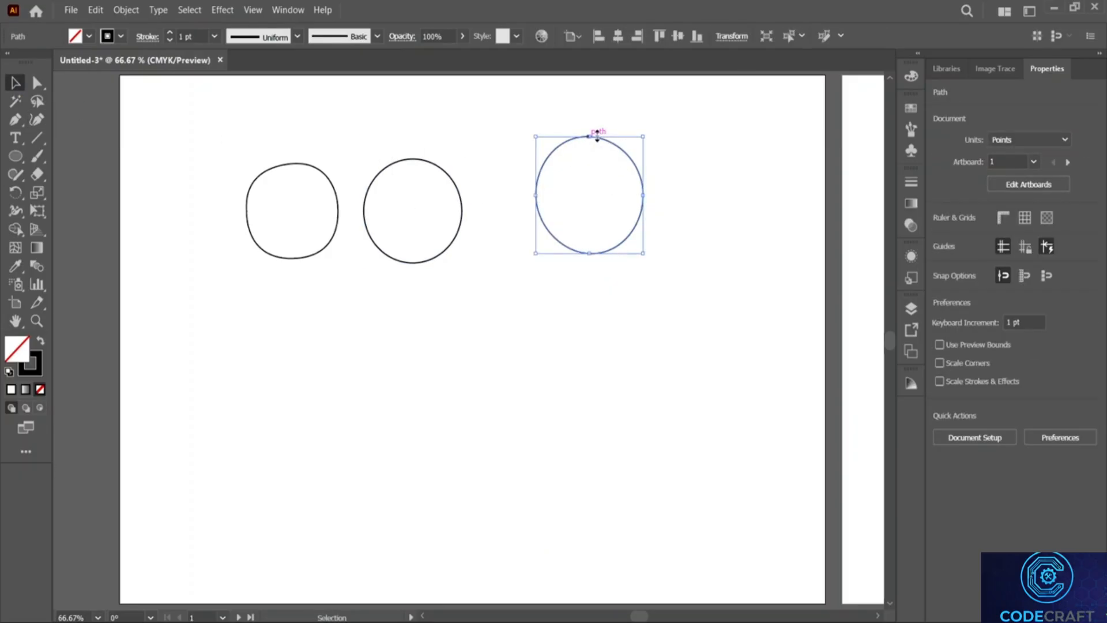
drag(623, 155, 209, 183)
drag(227, 277, 216, 271)
drag(190, 170, 213, 171)
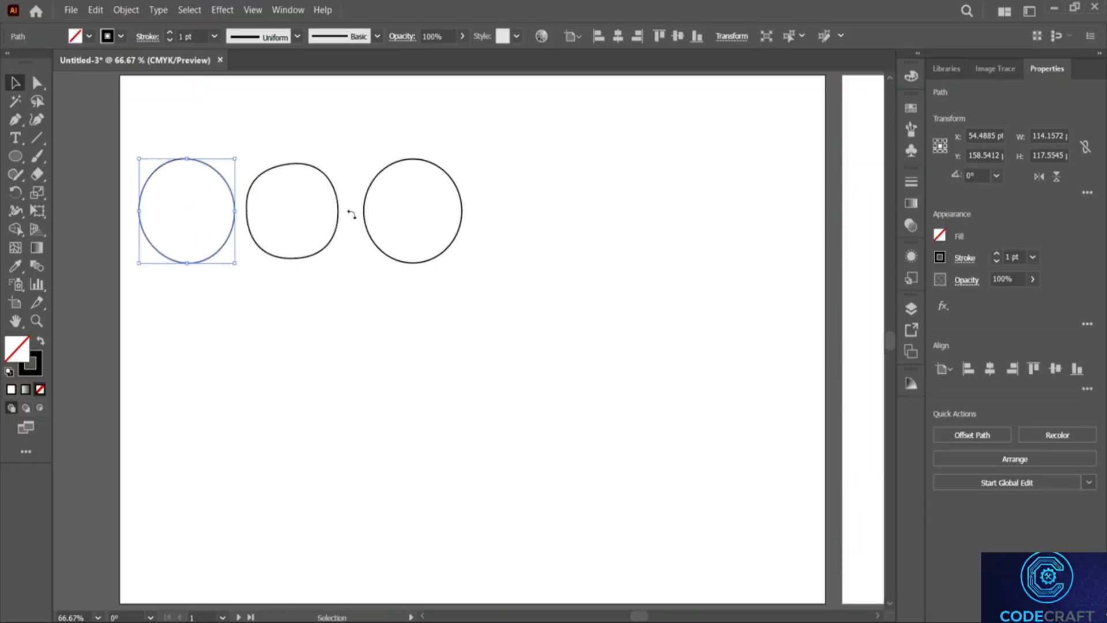
Rearrange the round shapes so the ellipse circle sits left of the pen-drawn shape and the curvature-drawn circle sits right of it
mouse_move(375, 222)
mouse_down()
mouse_move(139, 215)
mouse_move(385, 218)
mouse_move(376, 215)
mouse_up()
click(215, 198)
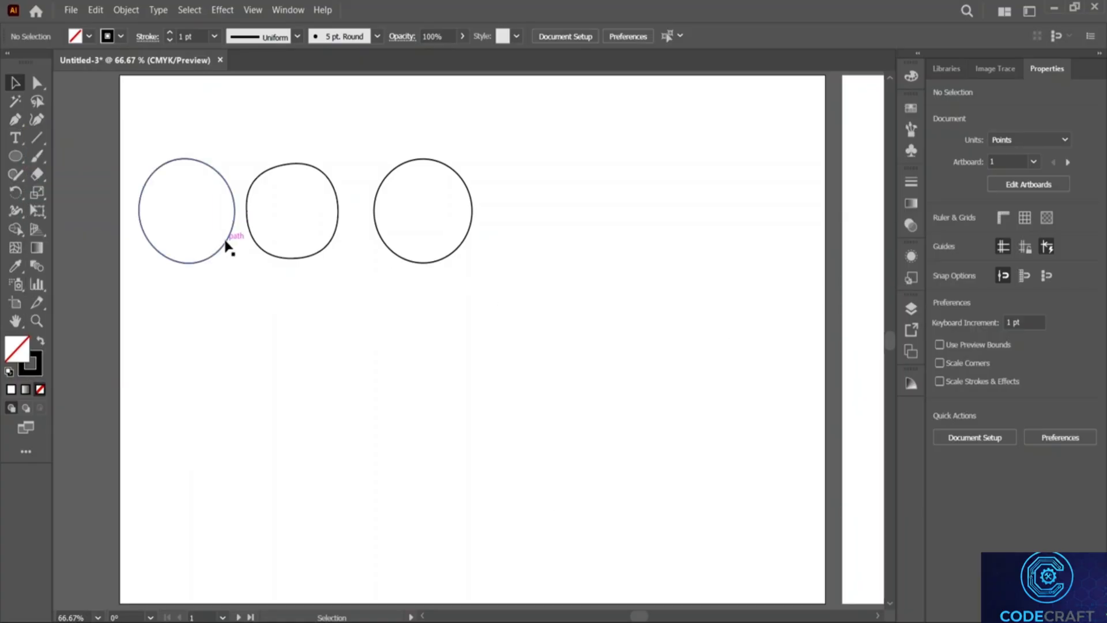
drag(226, 245, 586, 244)
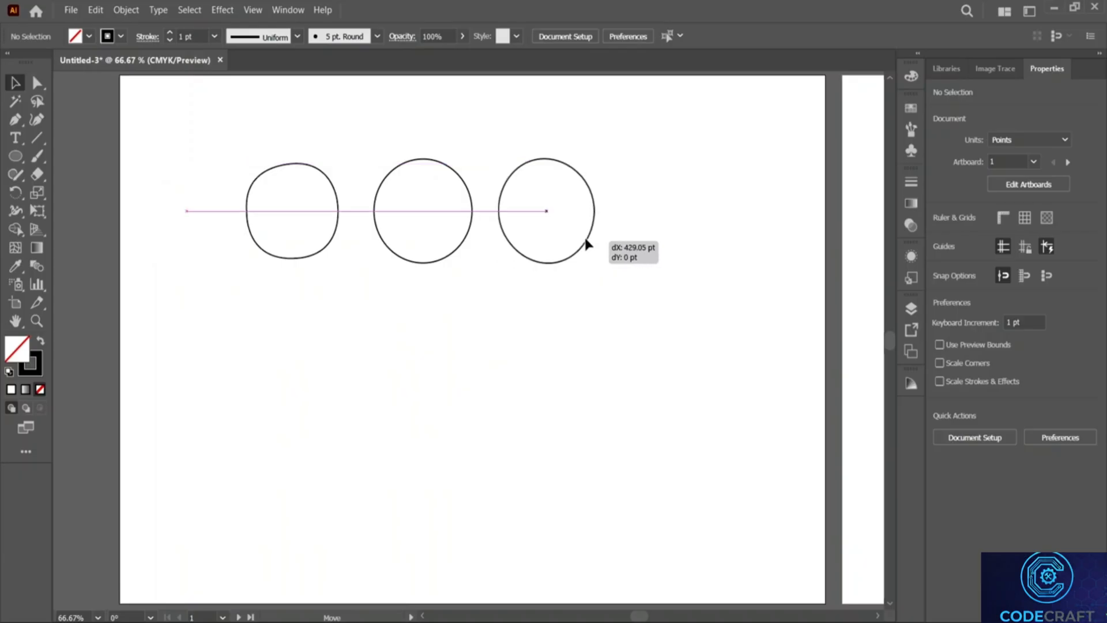
click(439, 265)
drag(434, 266, 181, 266)
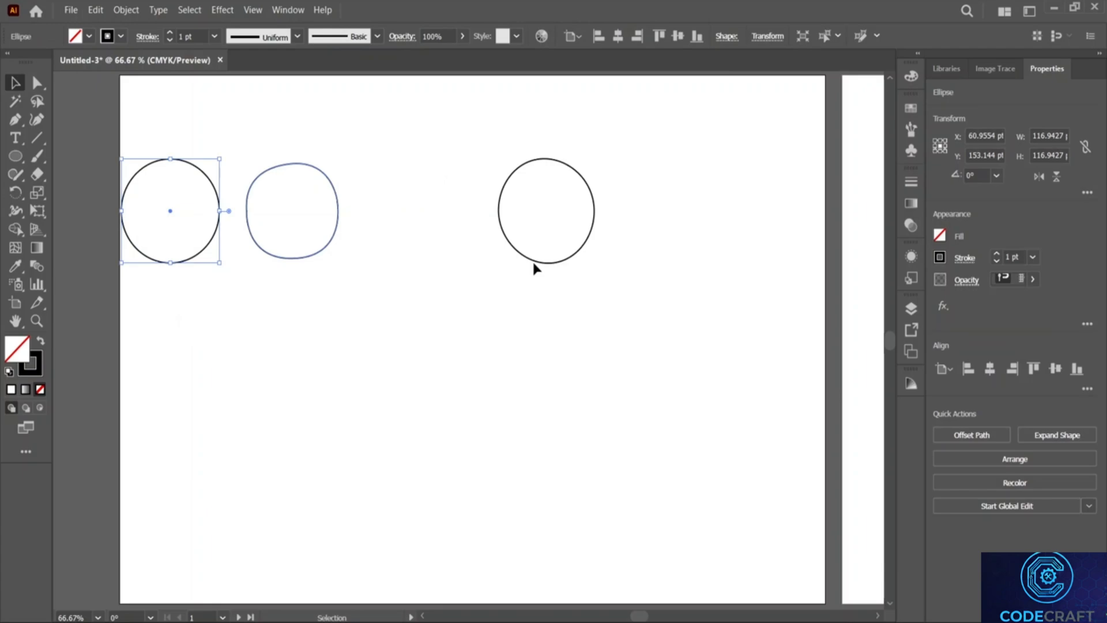
drag(531, 265, 405, 257)
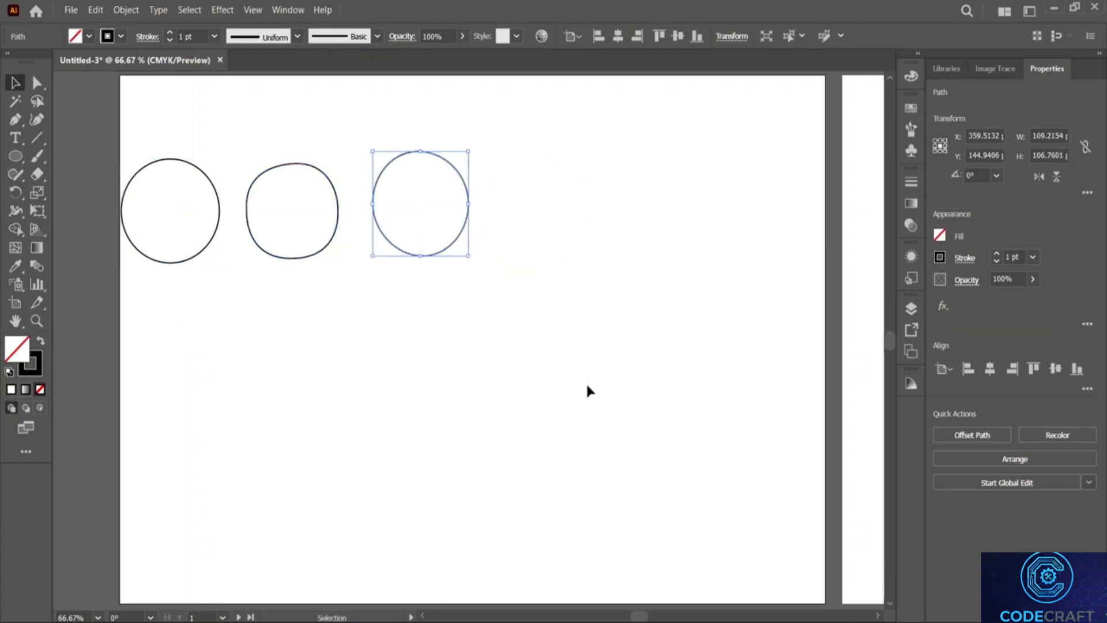
Start a Curvature tool path at the upper tip of the bat logo's left wing on the second artboard
scroll(583, 382, right, 5)
scroll(541, 376, right, 10)
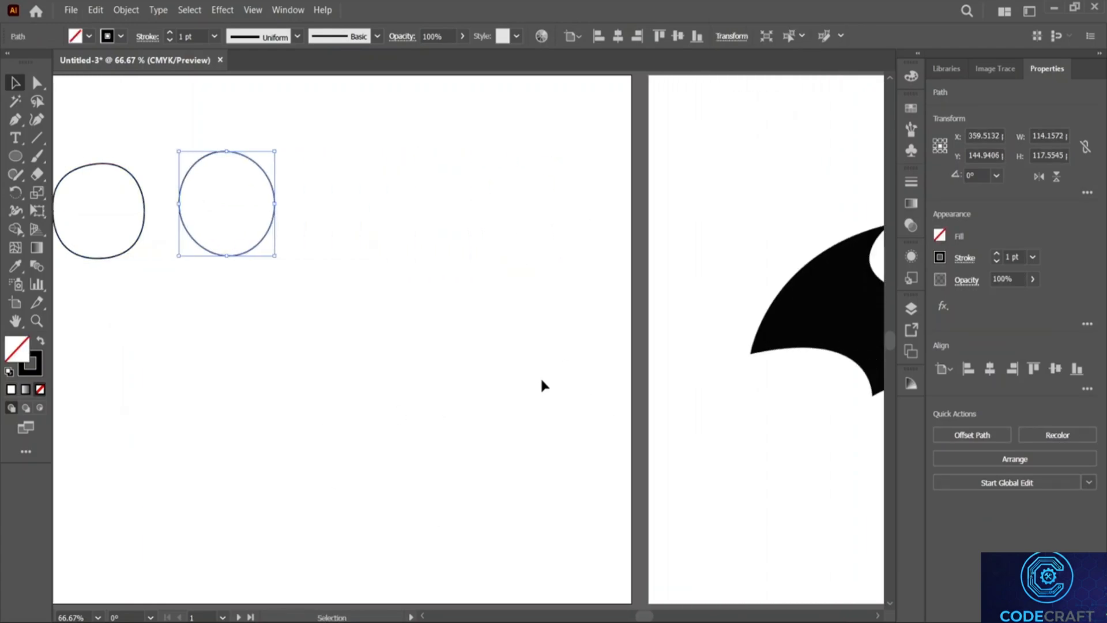
scroll(541, 380, right, 11)
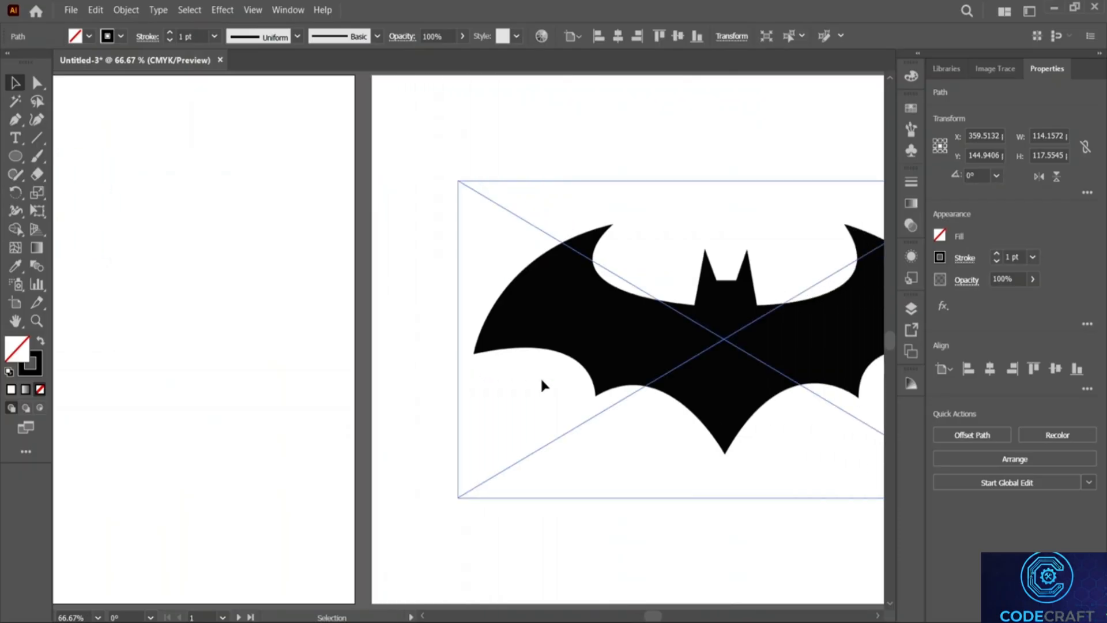
scroll(542, 382, right, 1)
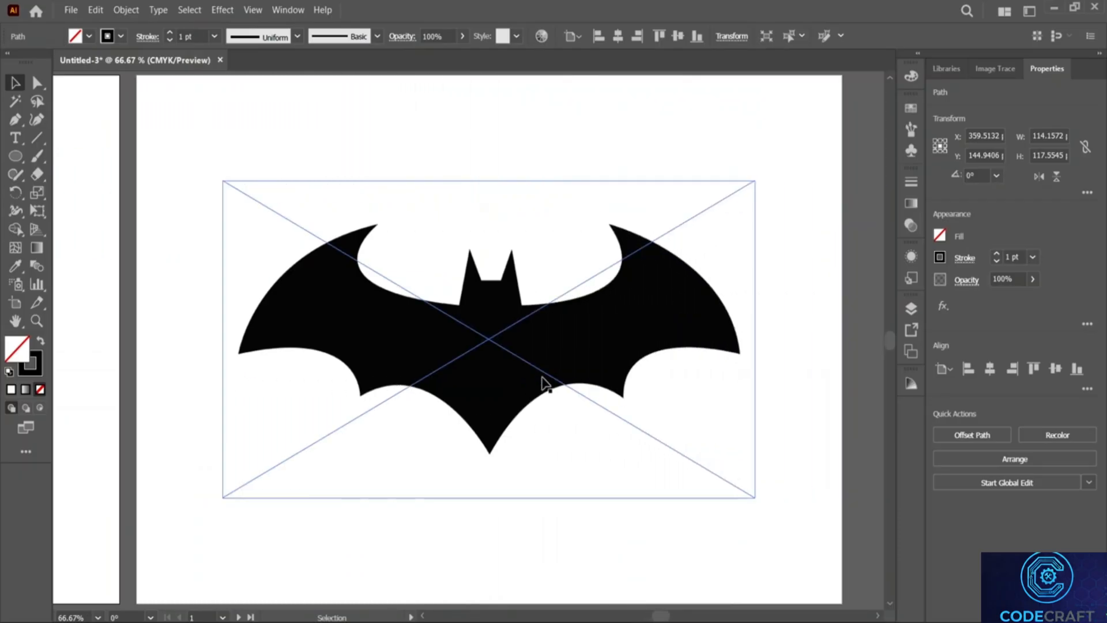
click(37, 119)
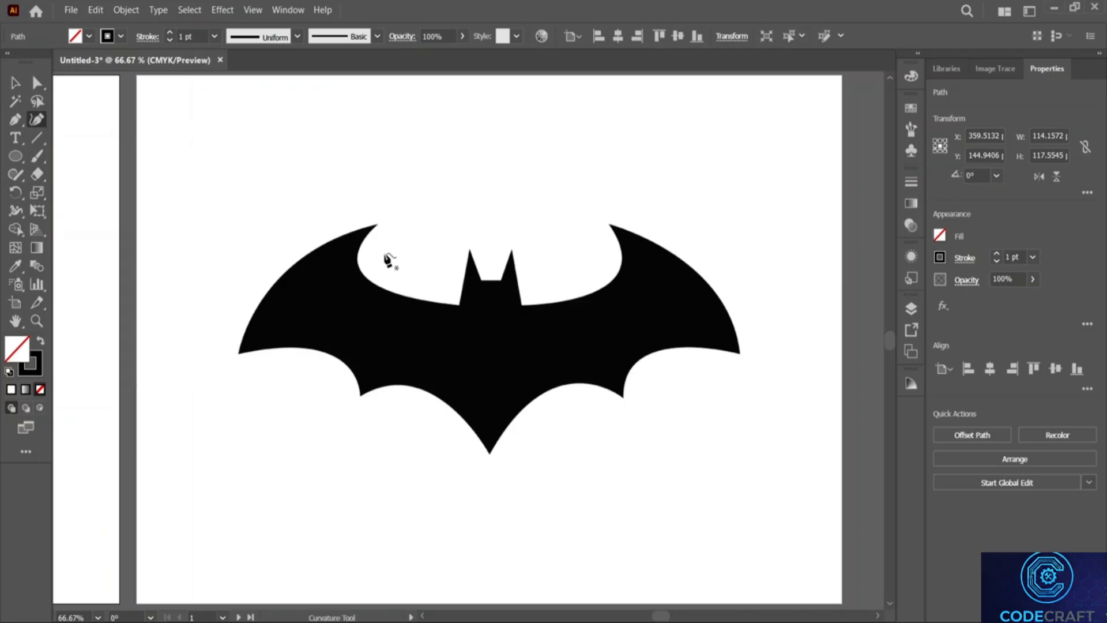
click(378, 224)
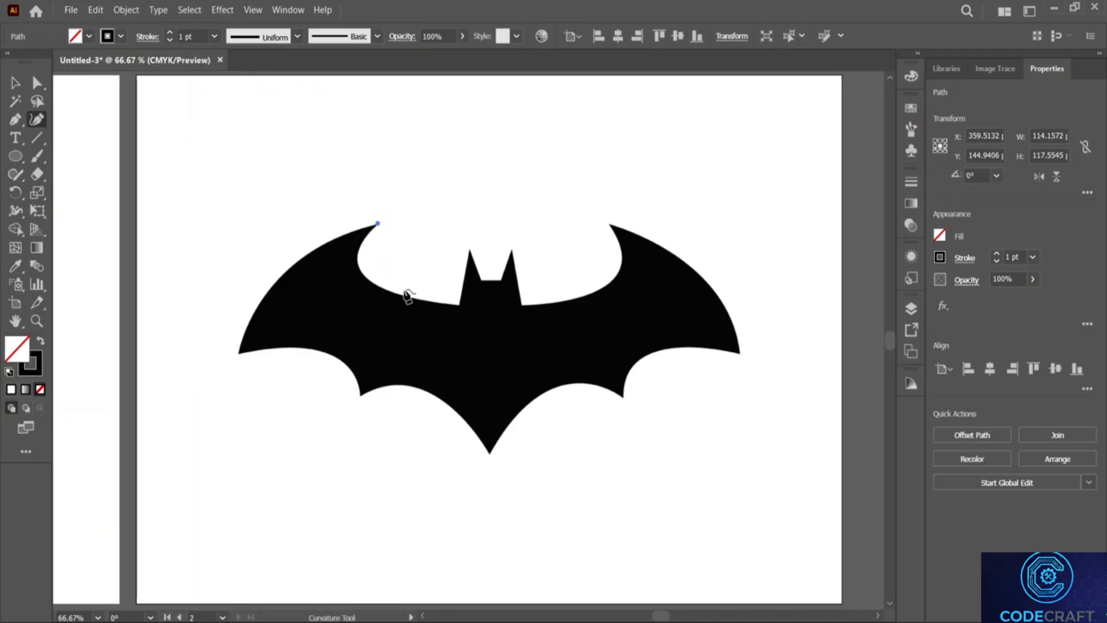
click(460, 304)
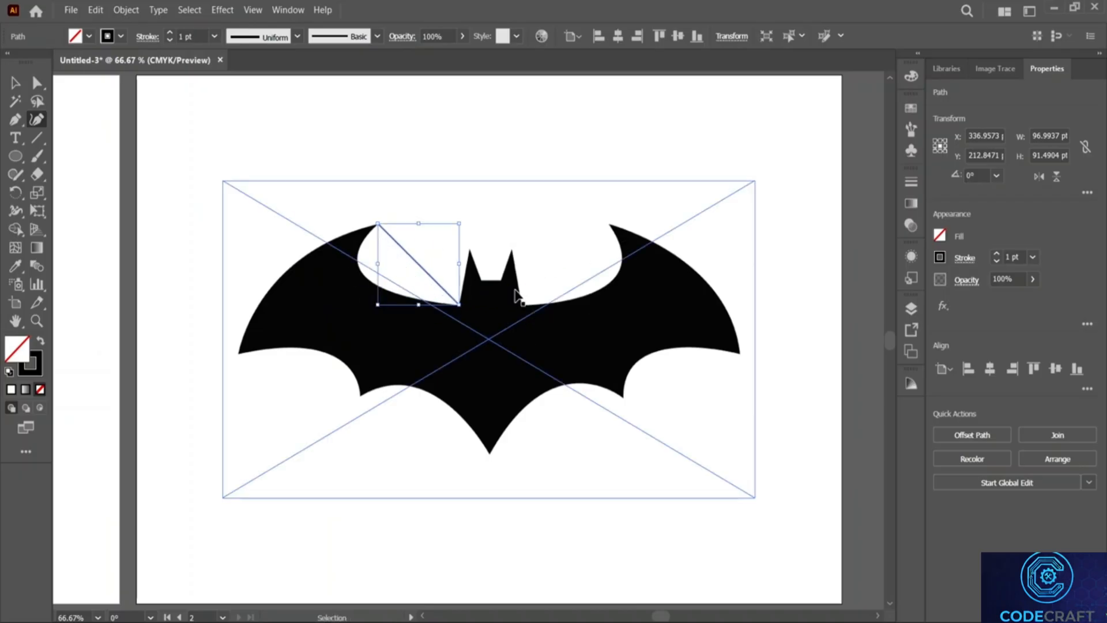
key(ctrl+z)
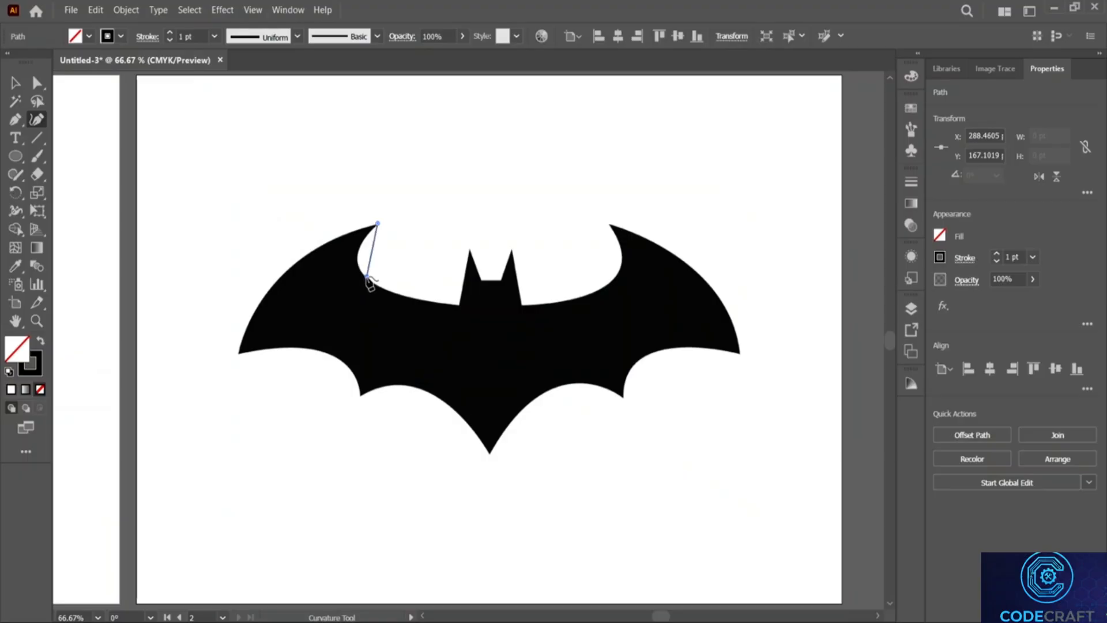
click(367, 277)
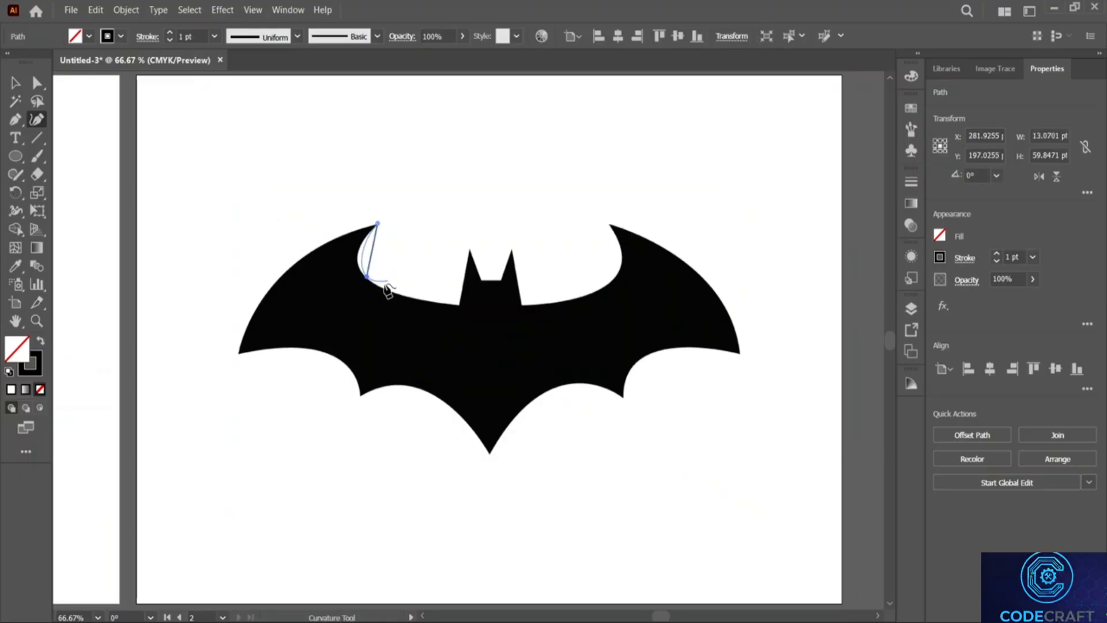
key(ctrl+z)
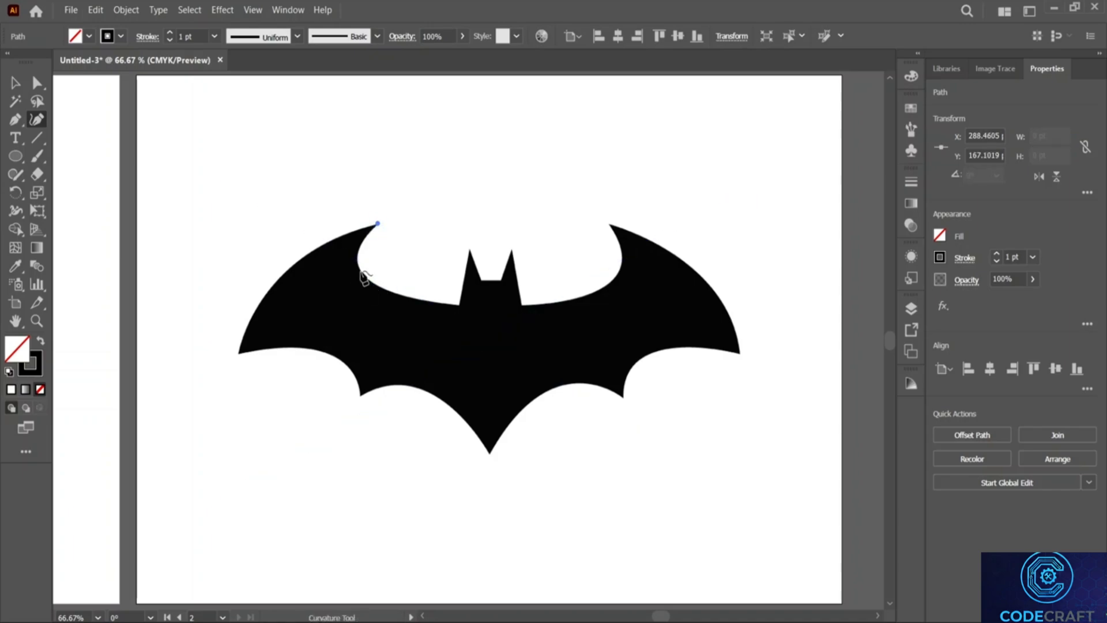
Trace the left wing's inner curve with three points, ending at the left base of the bat's head
click(362, 270)
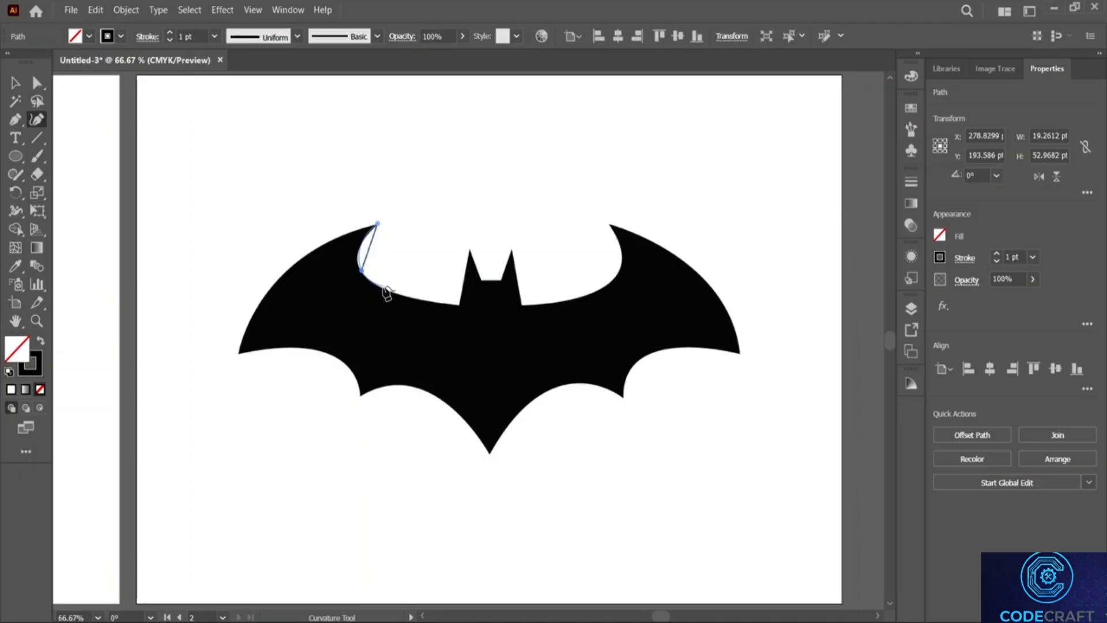
click(381, 287)
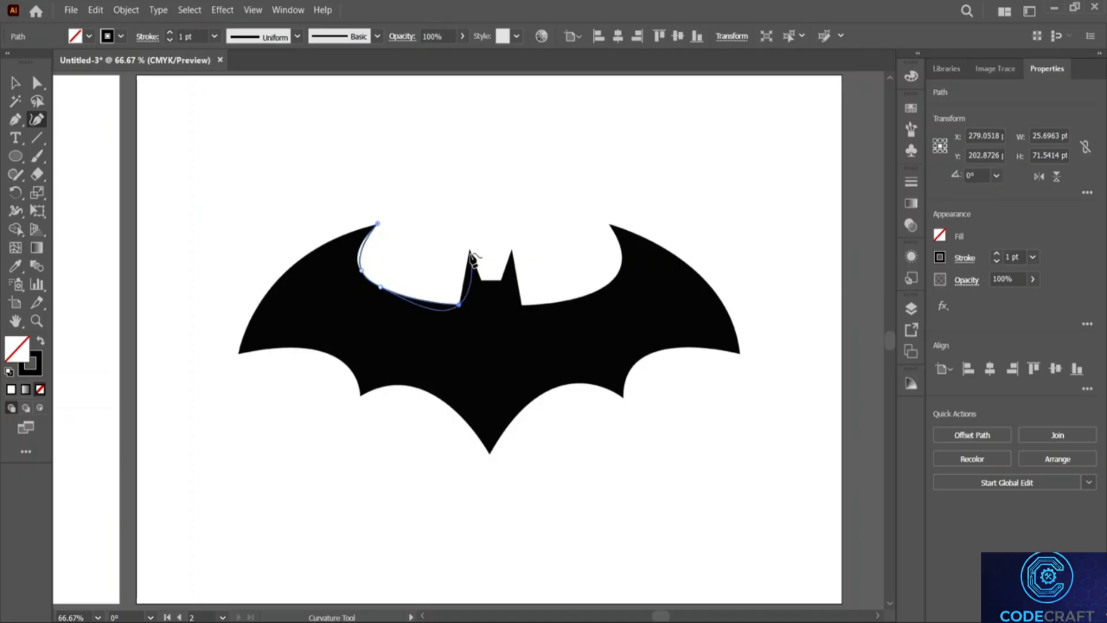
click(460, 305)
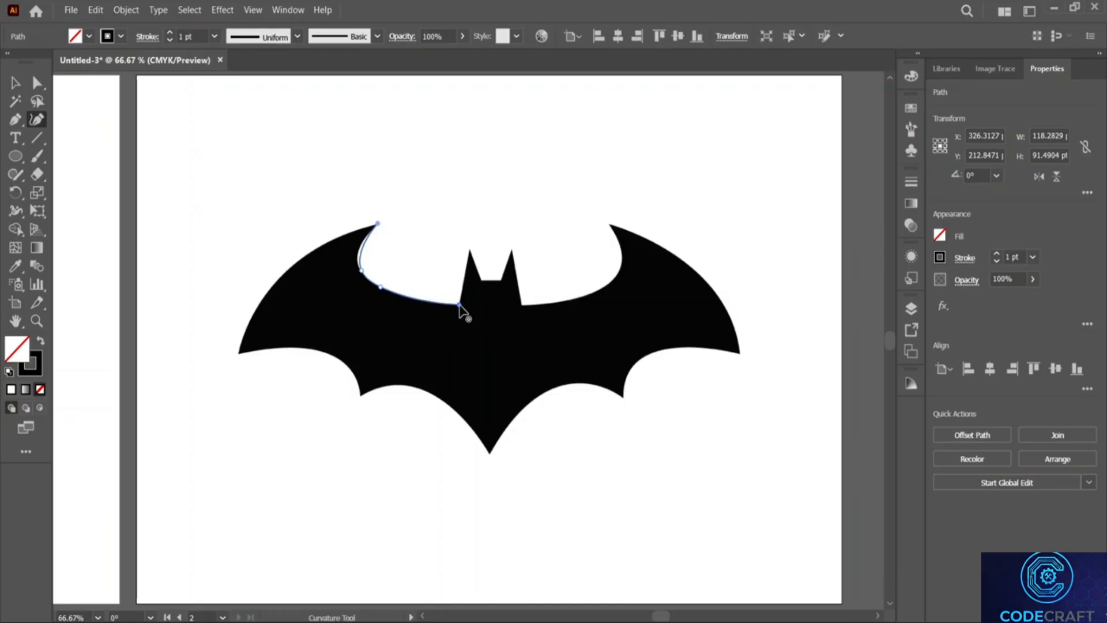
Trace the bat's ears and flat head top with corner points, and extend the path onto the right wing's inner curve
click(468, 251)
click(481, 279)
click(505, 279)
click(522, 305)
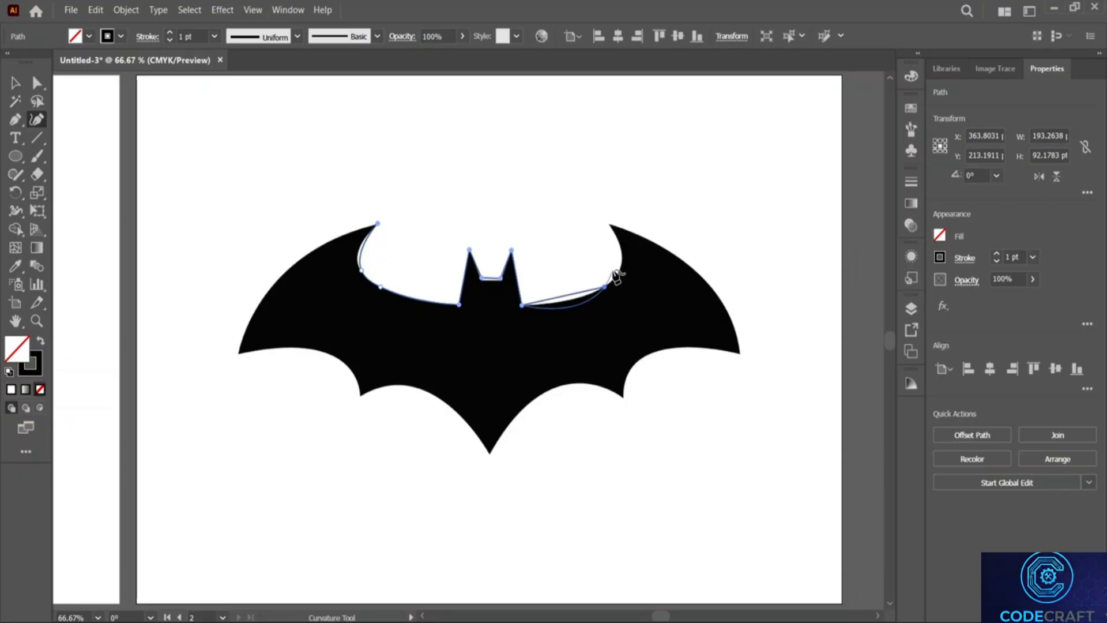
click(604, 286)
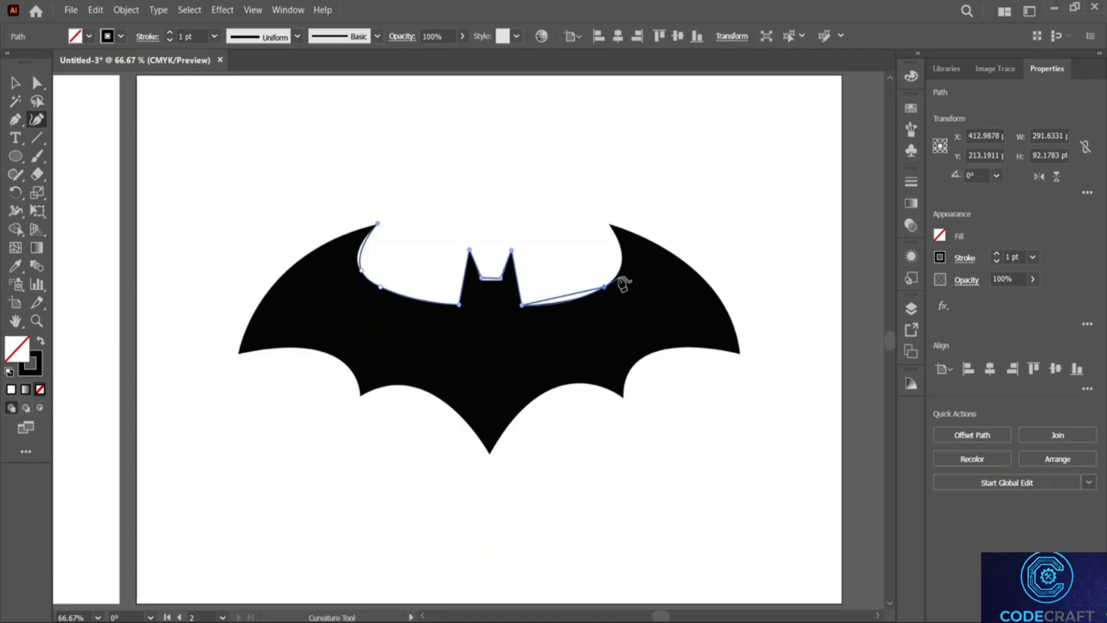
click(620, 277)
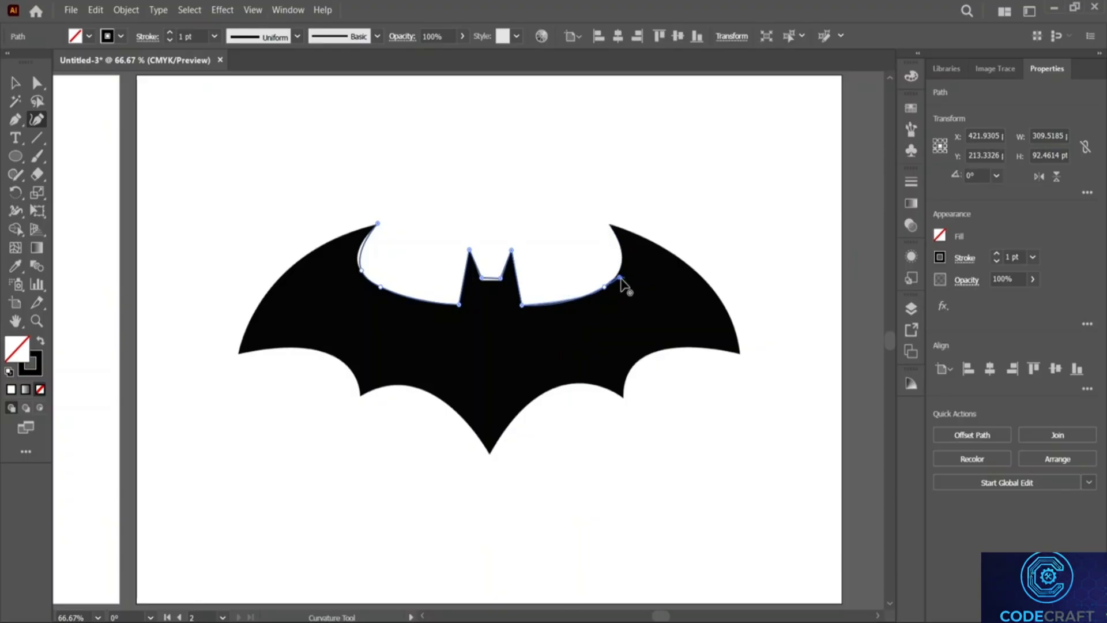
click(15, 120)
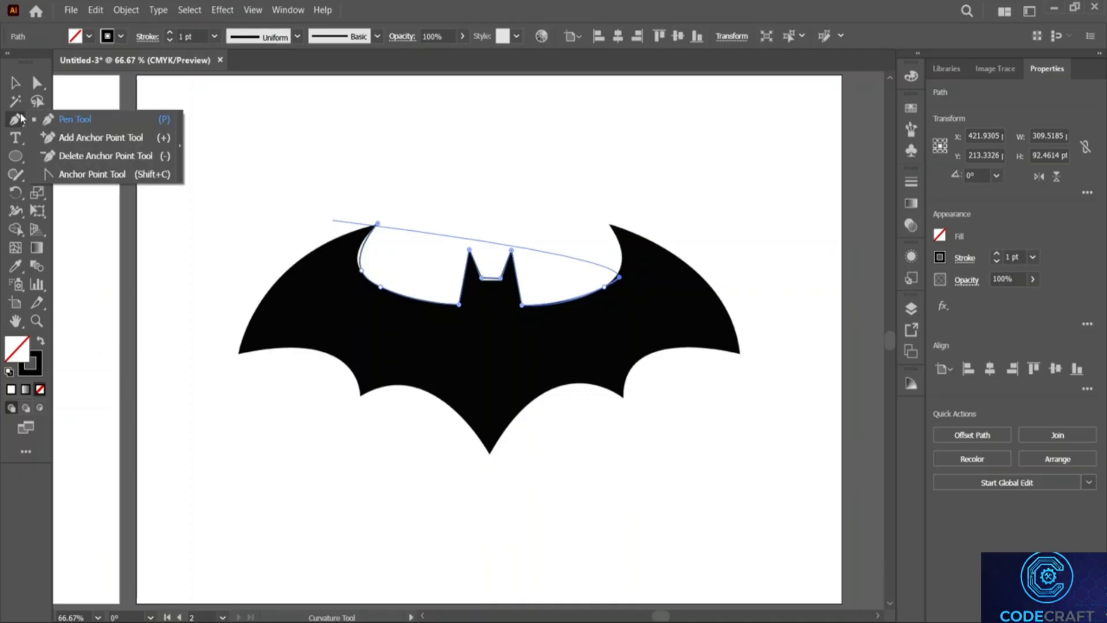
click(87, 153)
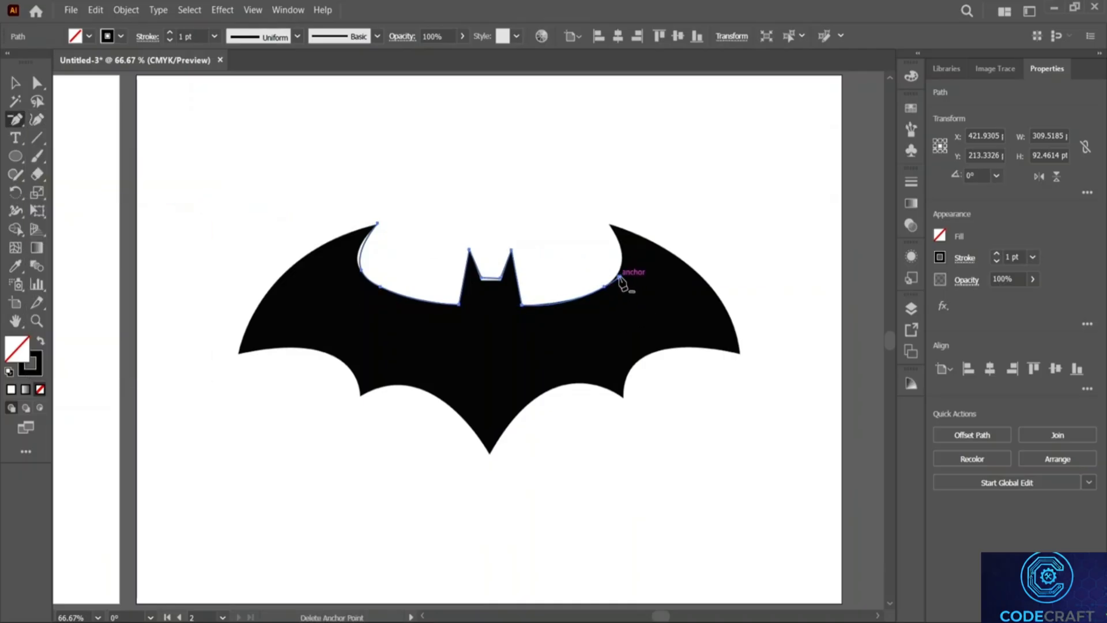
click(619, 277)
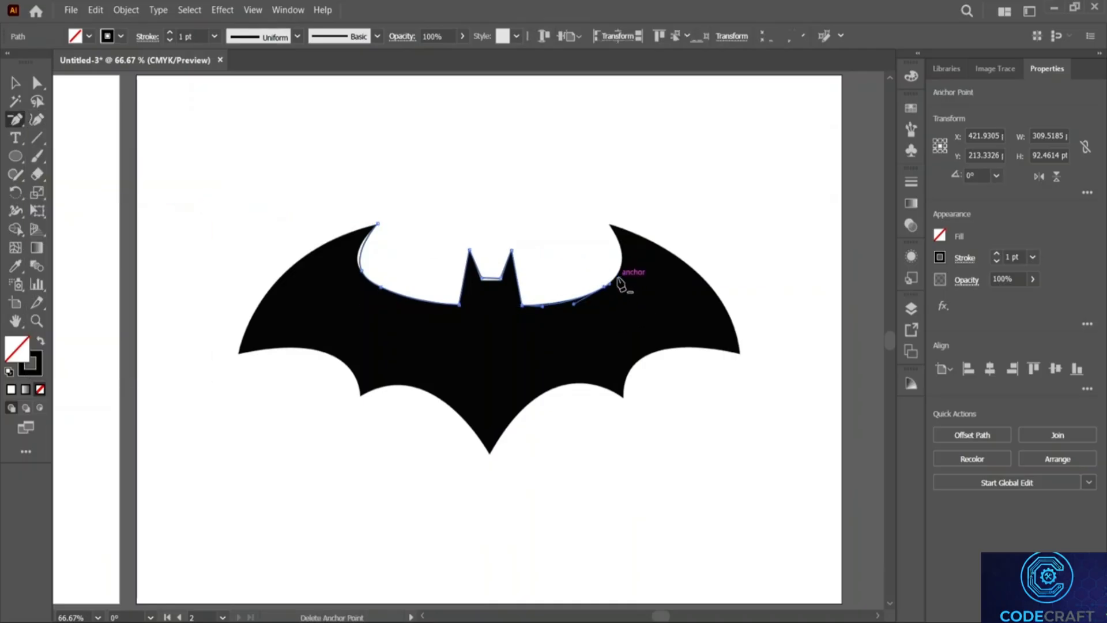
Convert the path's end point on the right wing's inner curve to a corner and extend the path to that wing's upper tip
click(36, 119)
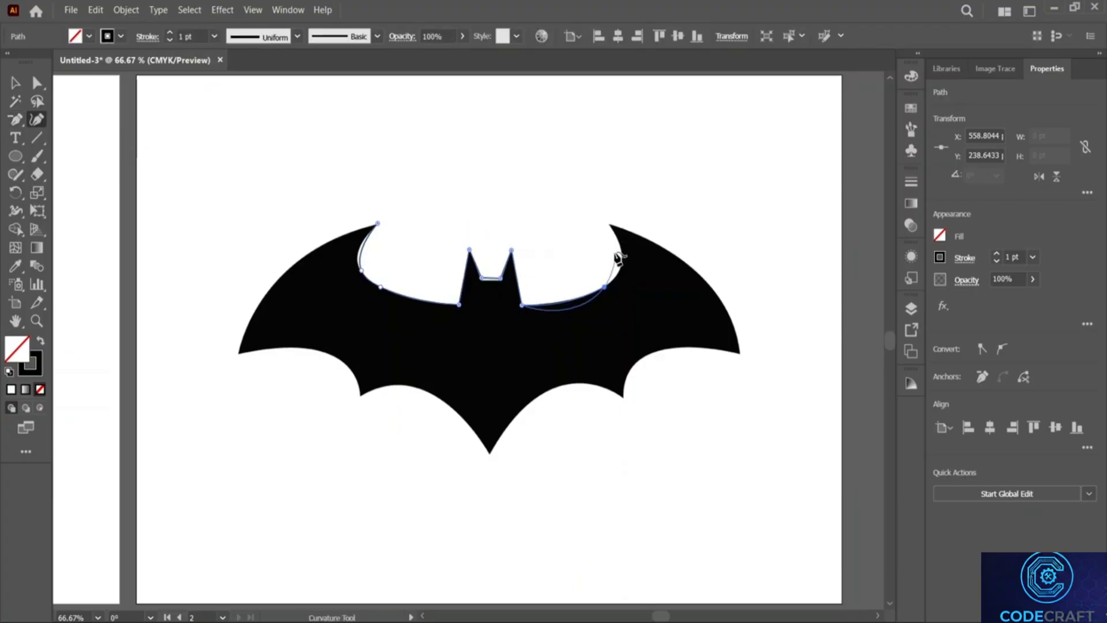
key(Escape)
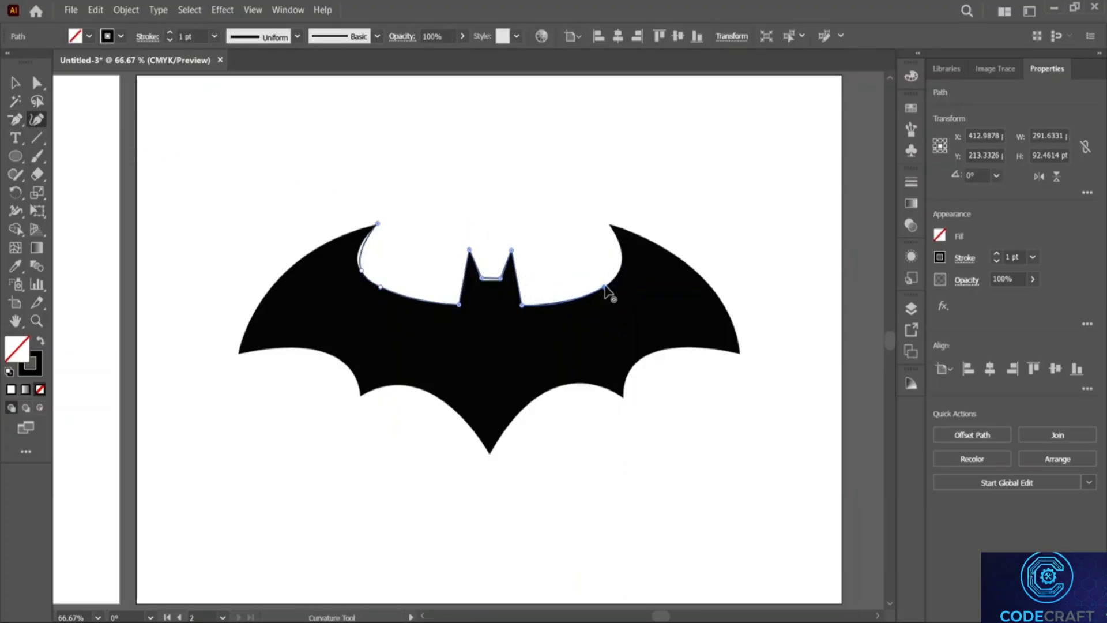
click(605, 287)
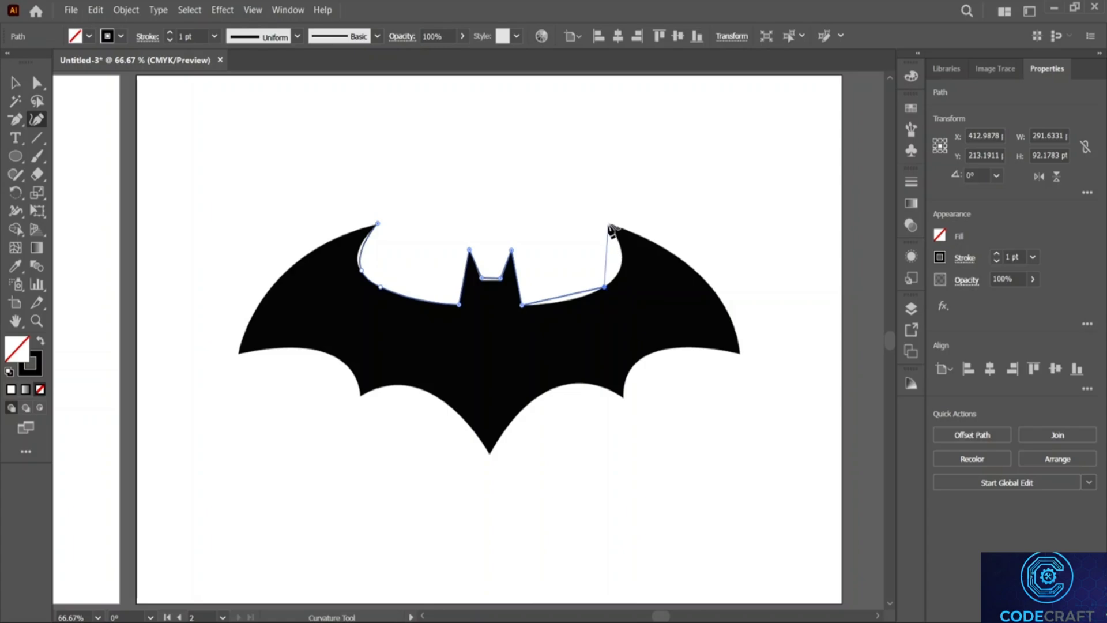
click(610, 226)
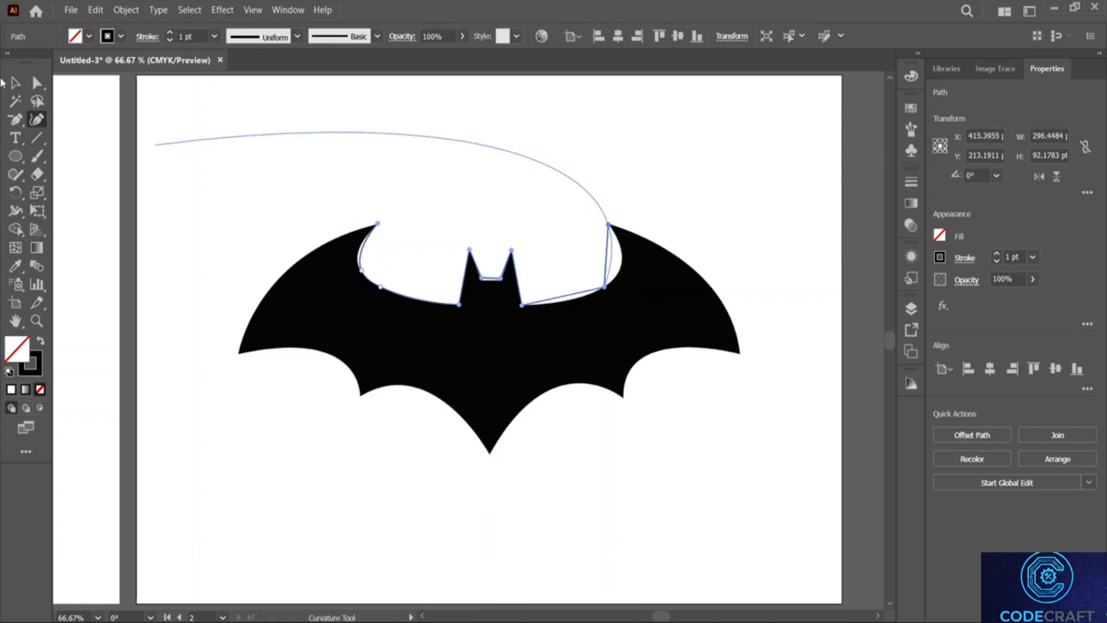
Bend the two straight segments along the right wing's inner edge with the Anchor Point tool so they follow the logo
right_click(22, 123)
click(65, 179)
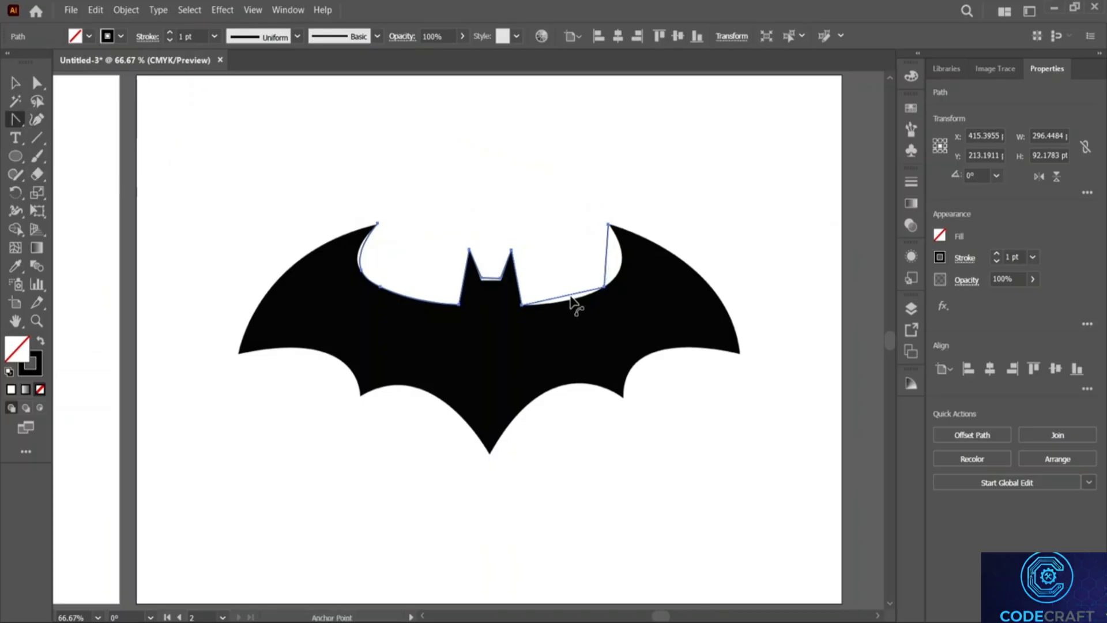
drag(573, 304, 576, 306)
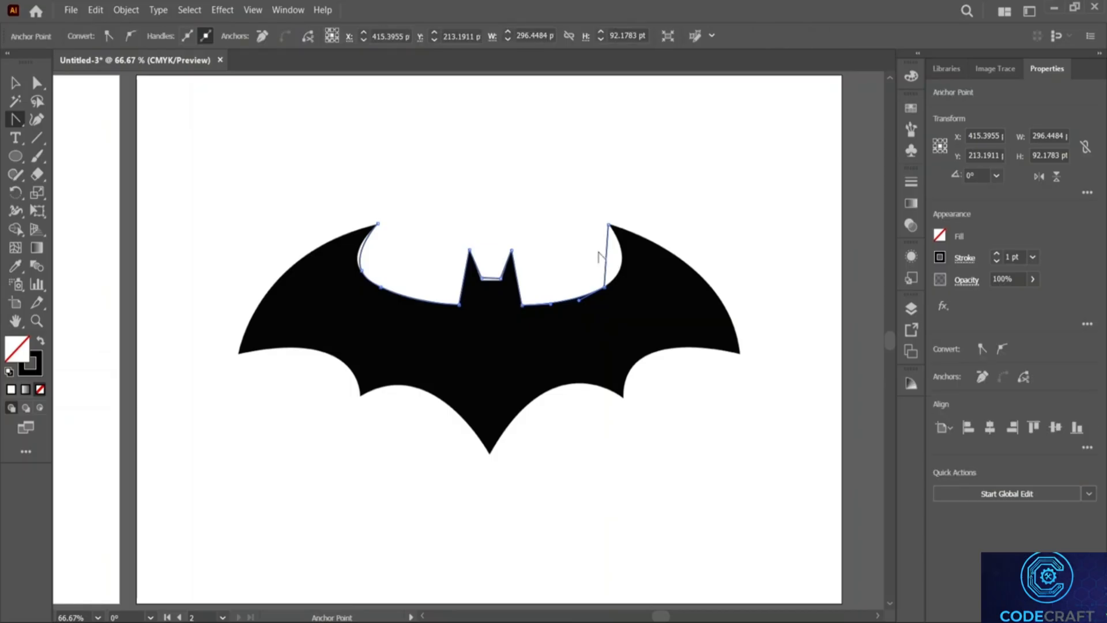
drag(604, 256, 625, 269)
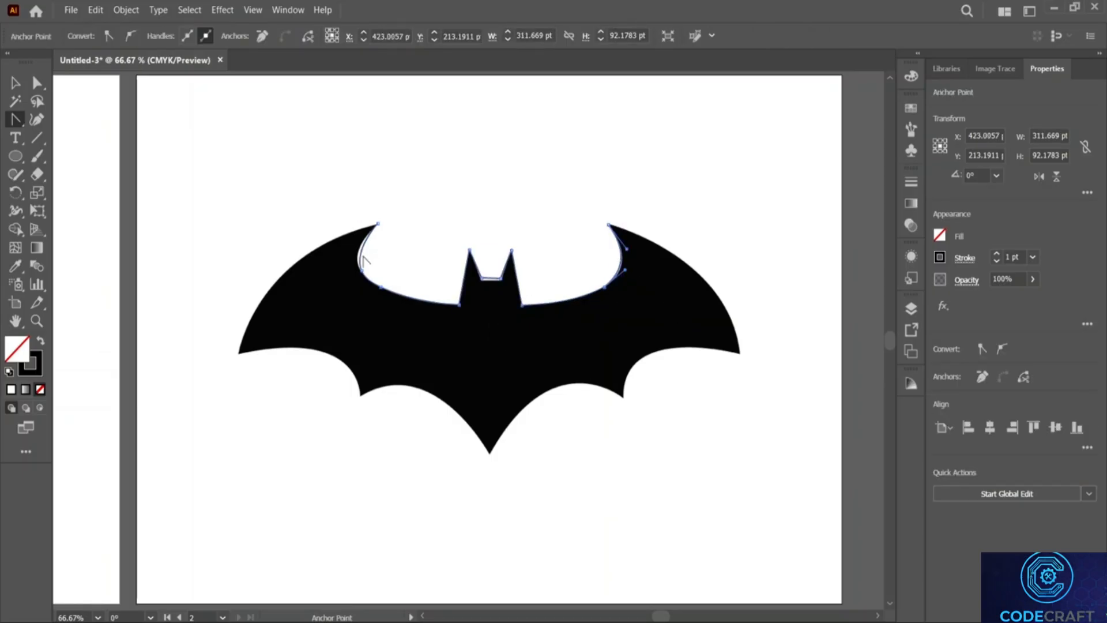
Bend the path along the left wing's inner curve to fit the logo edge, undoing the misplaced handle changes
mouse_move(362, 259)
mouse_down()
mouse_move(361, 287)
mouse_move(355, 270)
mouse_up()
key(ctrl+z)
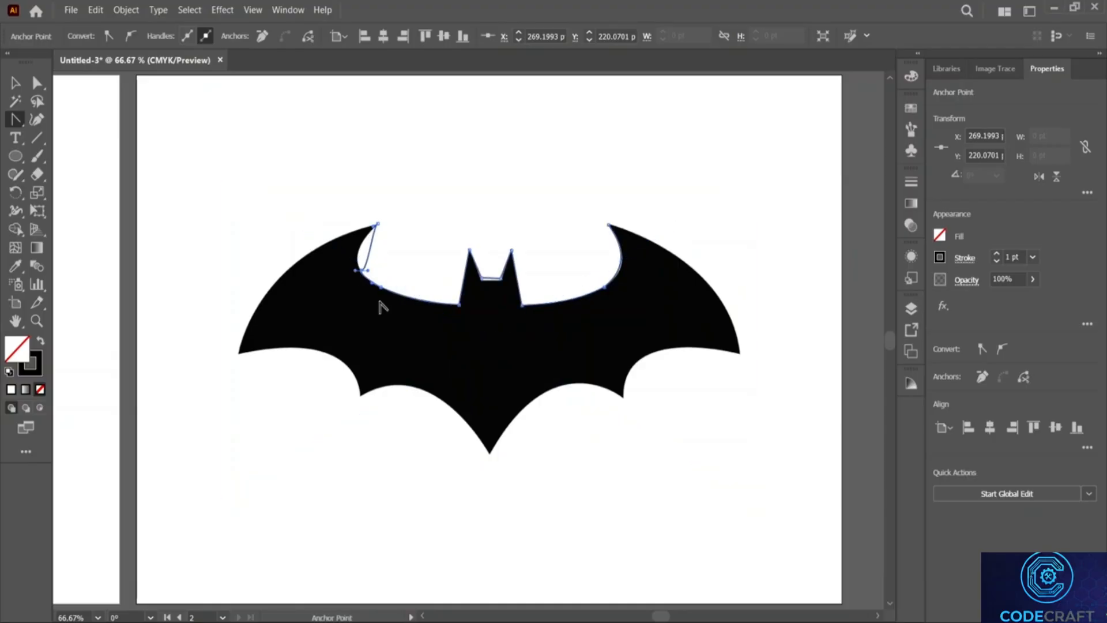
key(ctrl+z)
key(ctrl+z)
key(ctrl+z)
Continue the path with the Curvature tool along the right wing's outer edge, from its upper tip to its lower tip
click(37, 119)
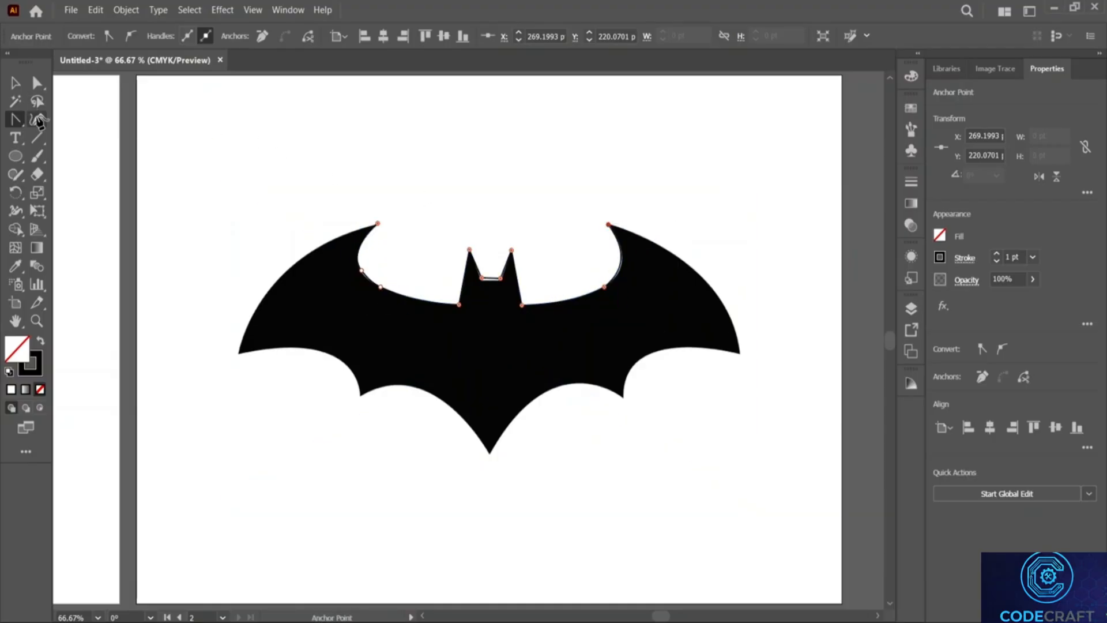
click(741, 354)
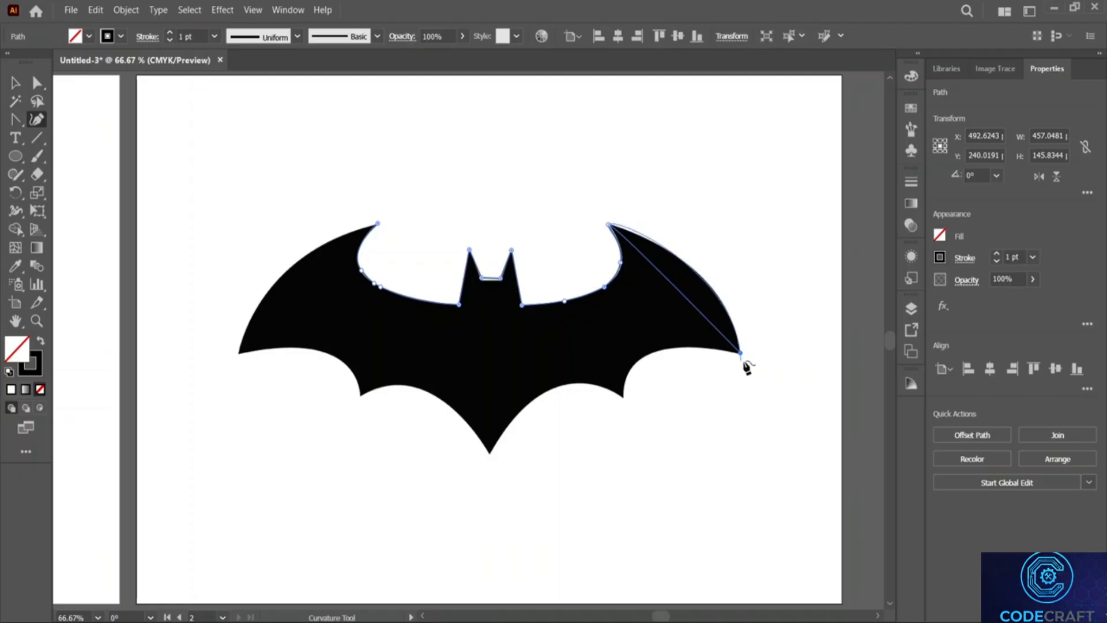
key(ctrl+z)
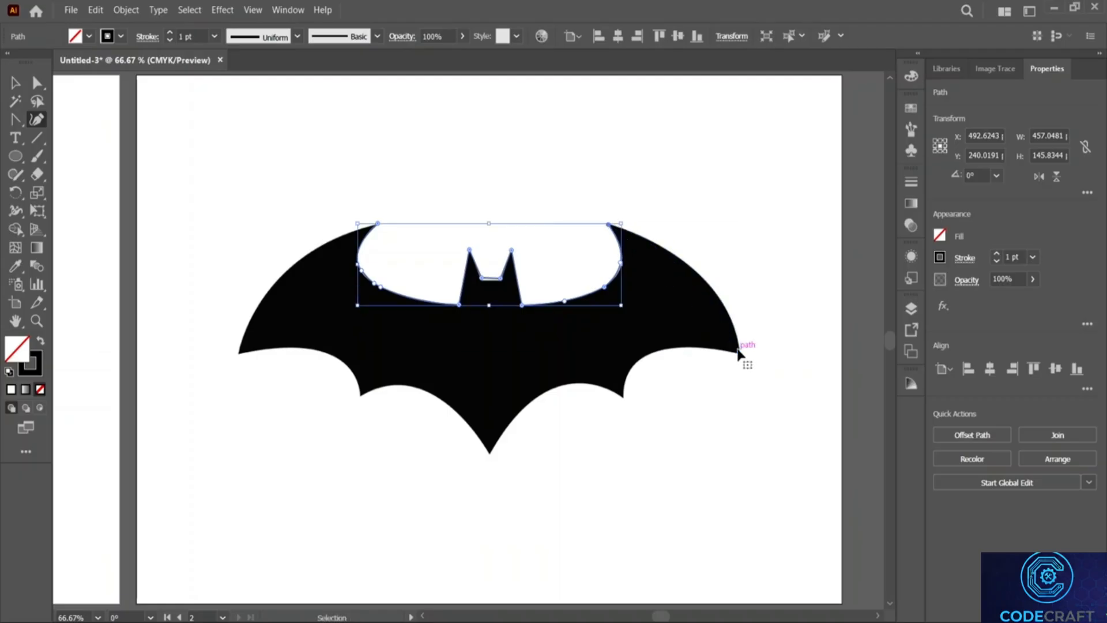
click(698, 274)
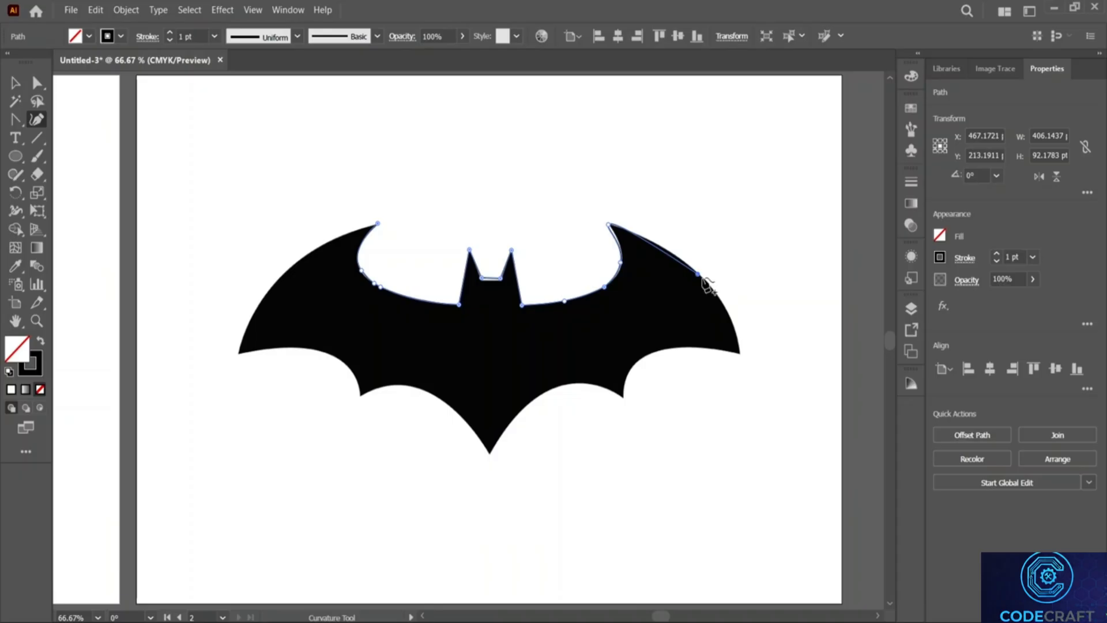
click(704, 279)
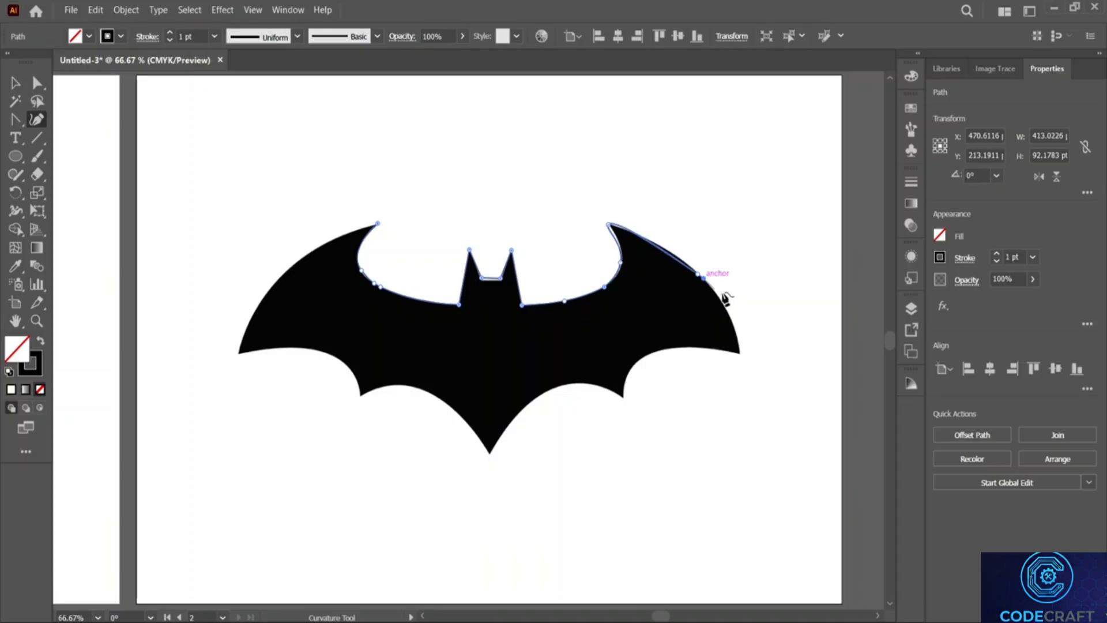
click(740, 353)
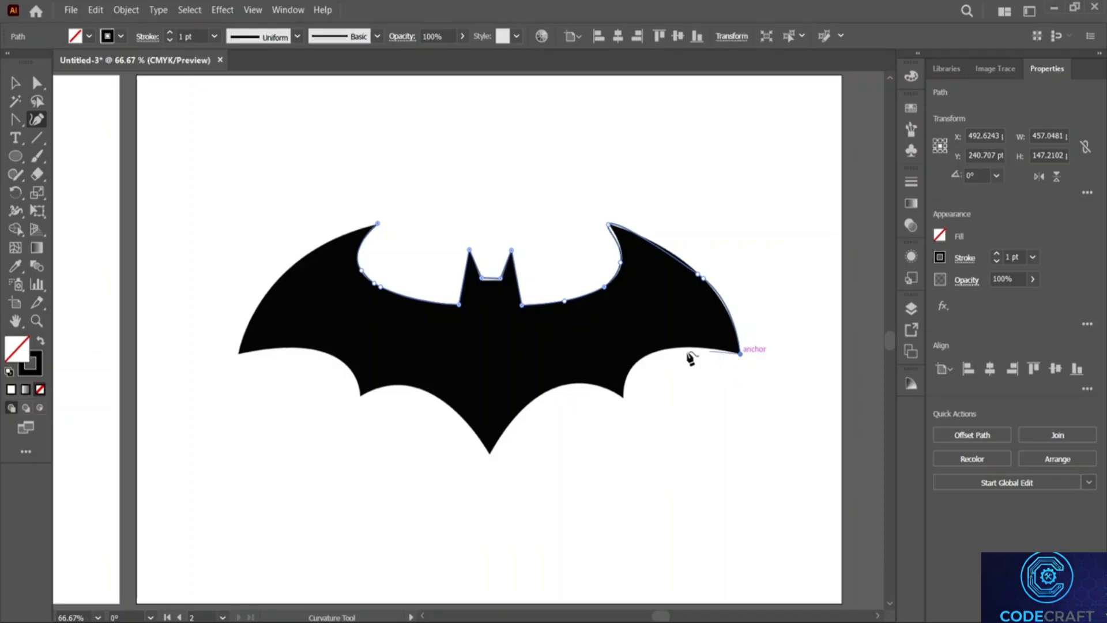
Continue the path with the Curvature tool along the scallop beneath the right wing, starting at its lower tip and undoing the misplaced point
click(648, 353)
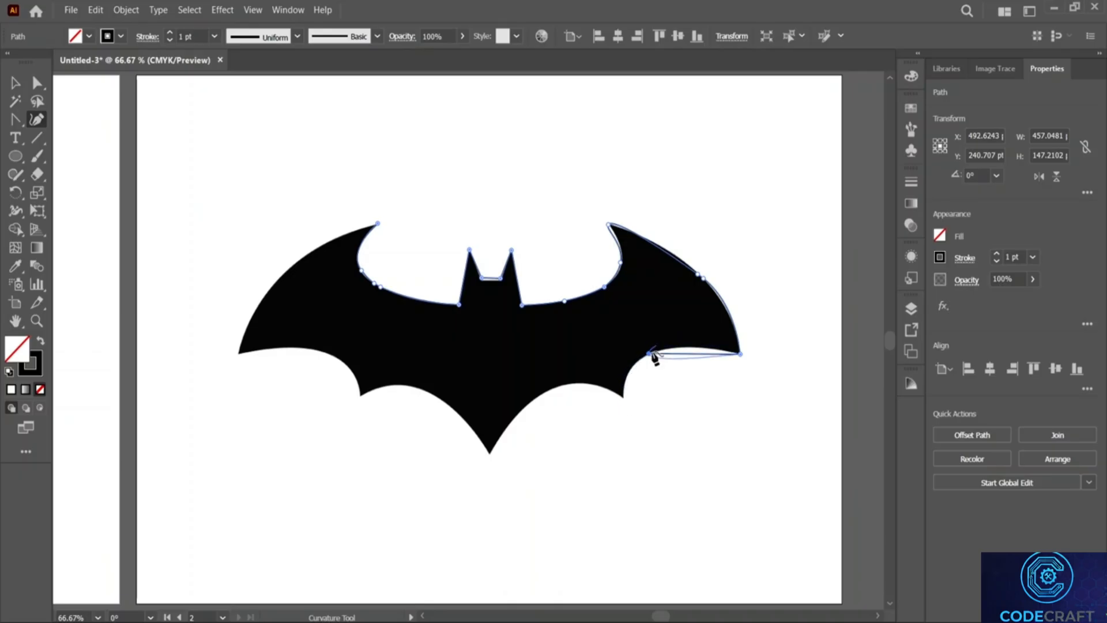
key(ctrl+z)
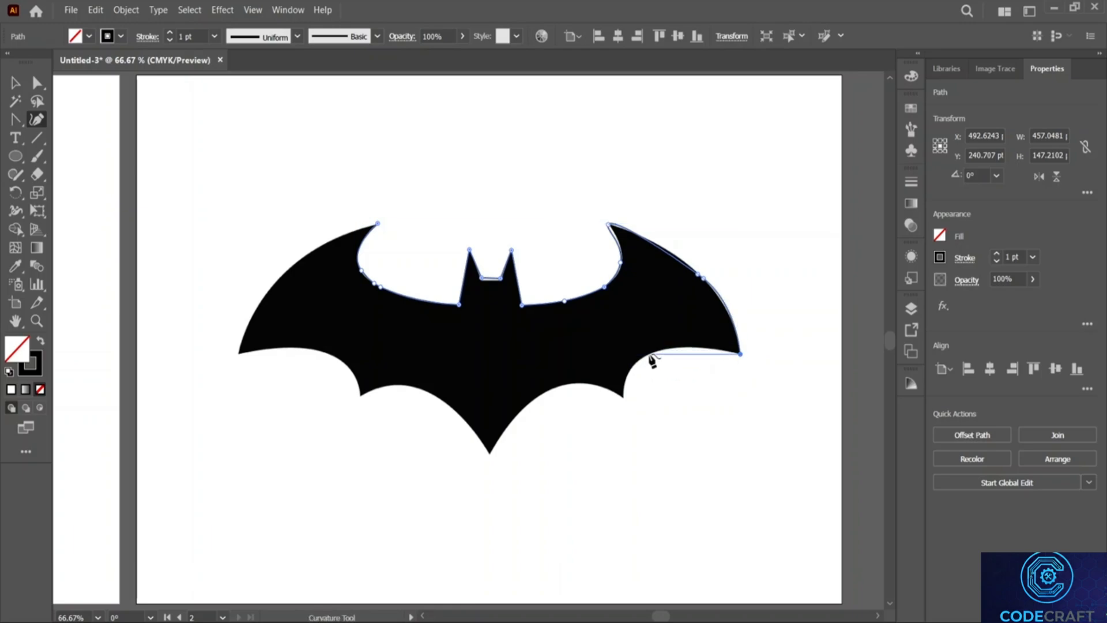
click(672, 348)
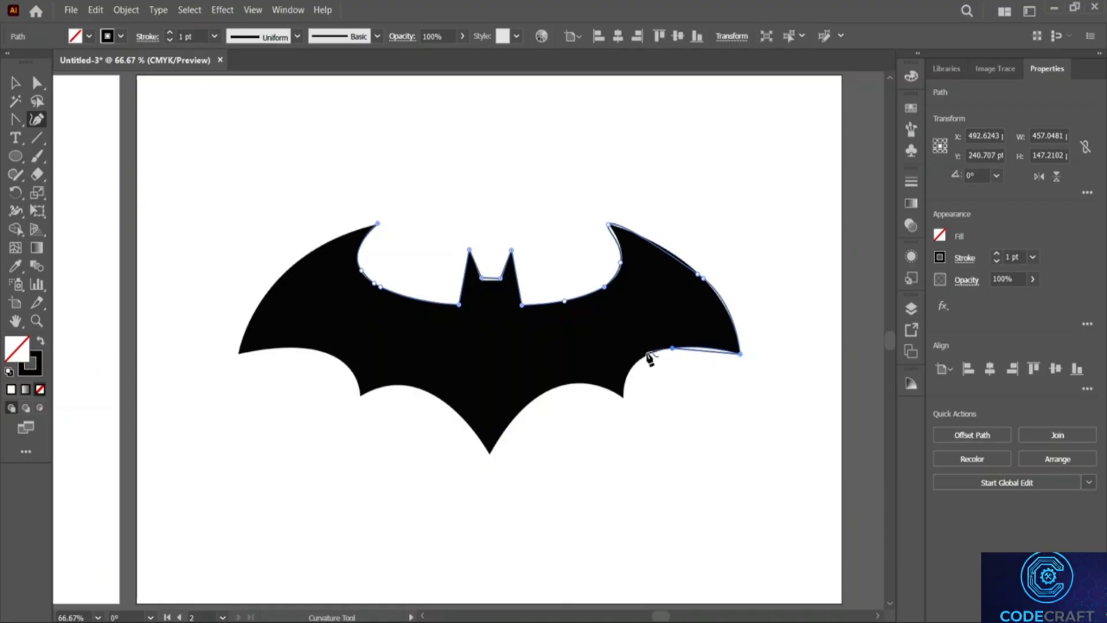
click(644, 357)
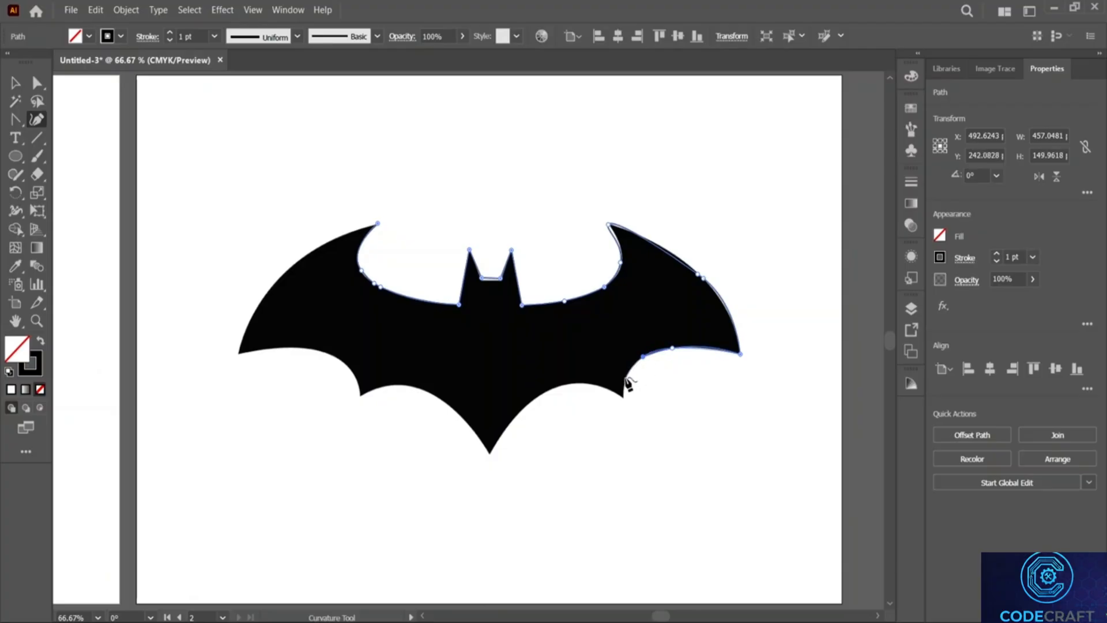
click(626, 378)
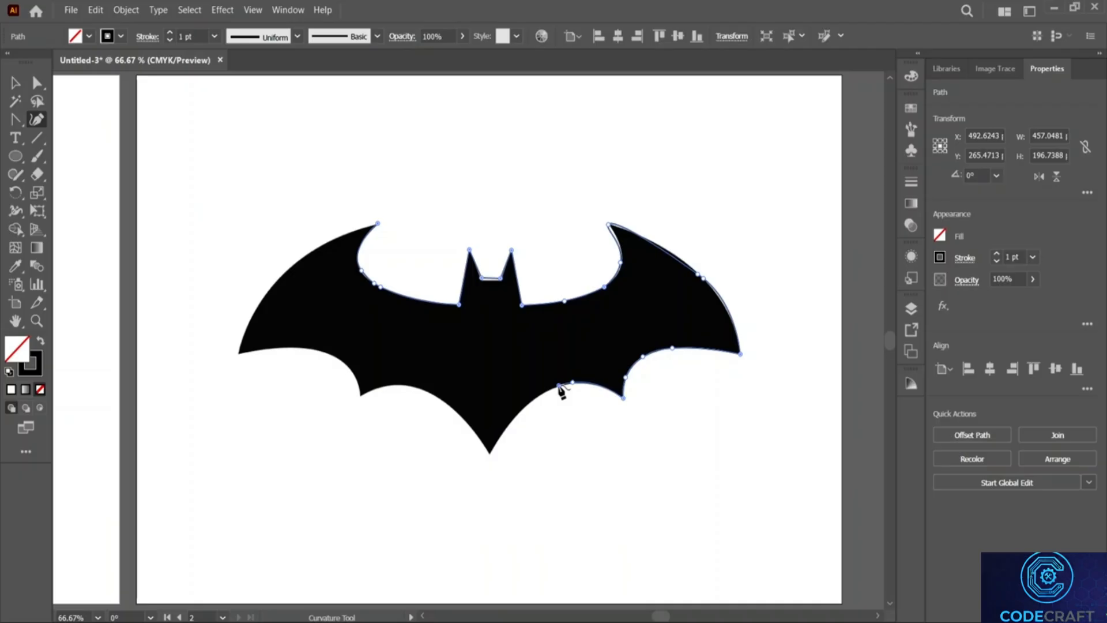
Extend the path to the logo's bottom point, make it a corner, and trace the left central scallop up to its cusp
click(491, 453)
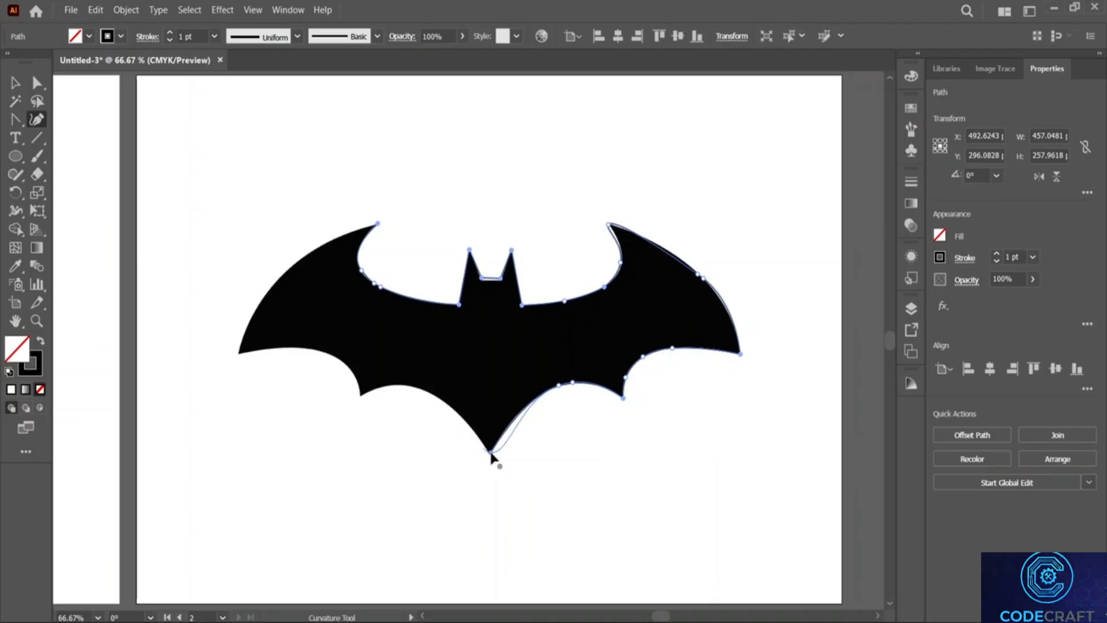
click(491, 455)
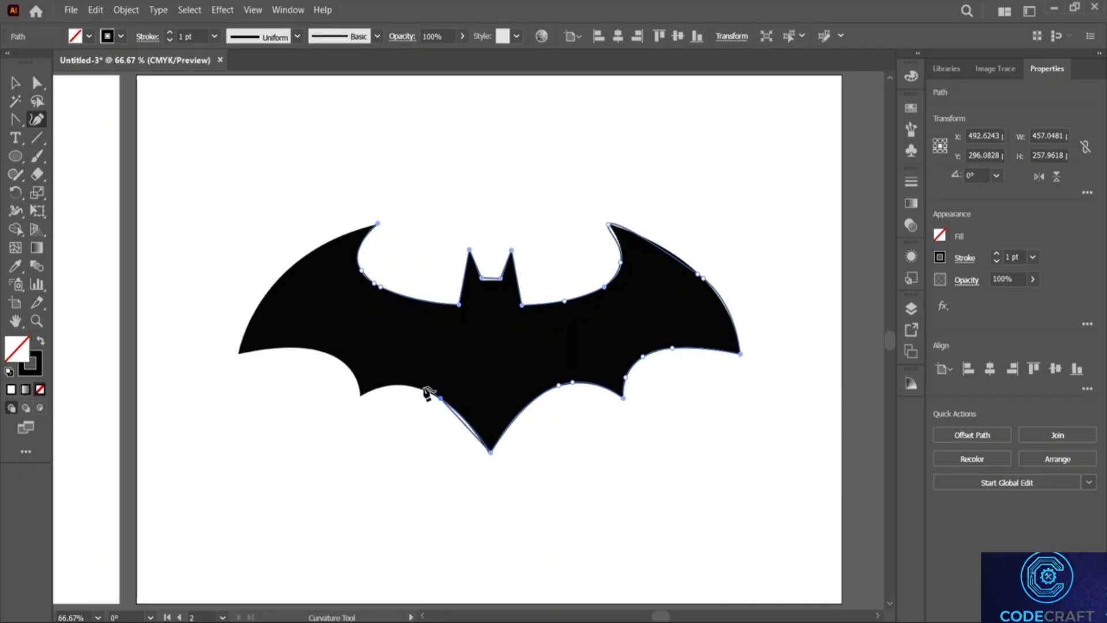
click(424, 387)
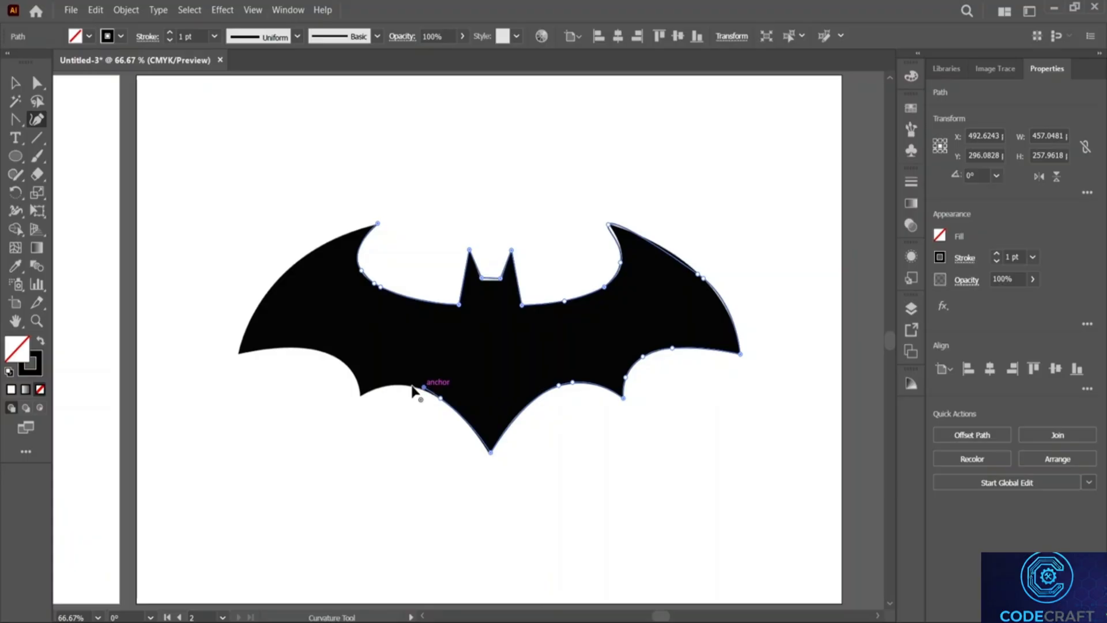
click(360, 398)
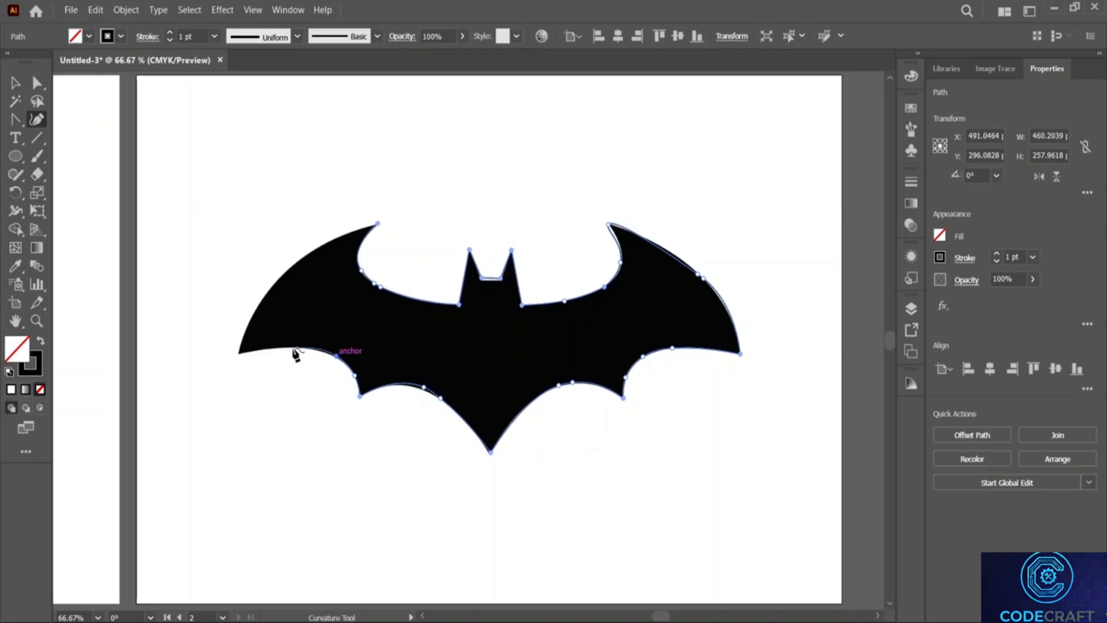
Trace the left wing's lower edge to its outer tip and its outer edge upward, closing the path at the upper tip
click(288, 347)
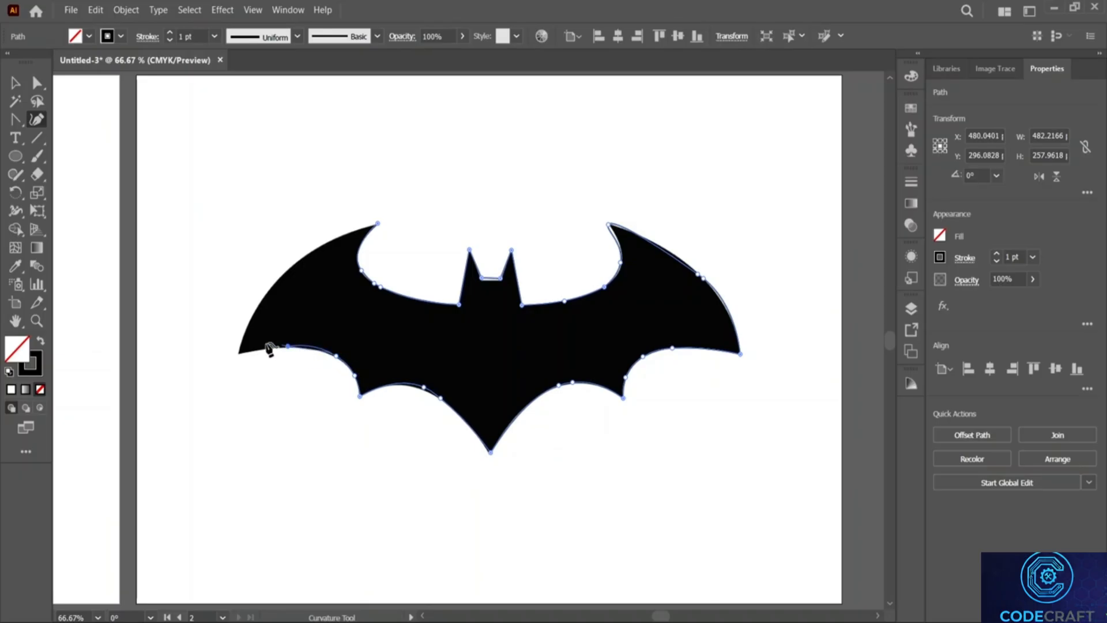
click(238, 355)
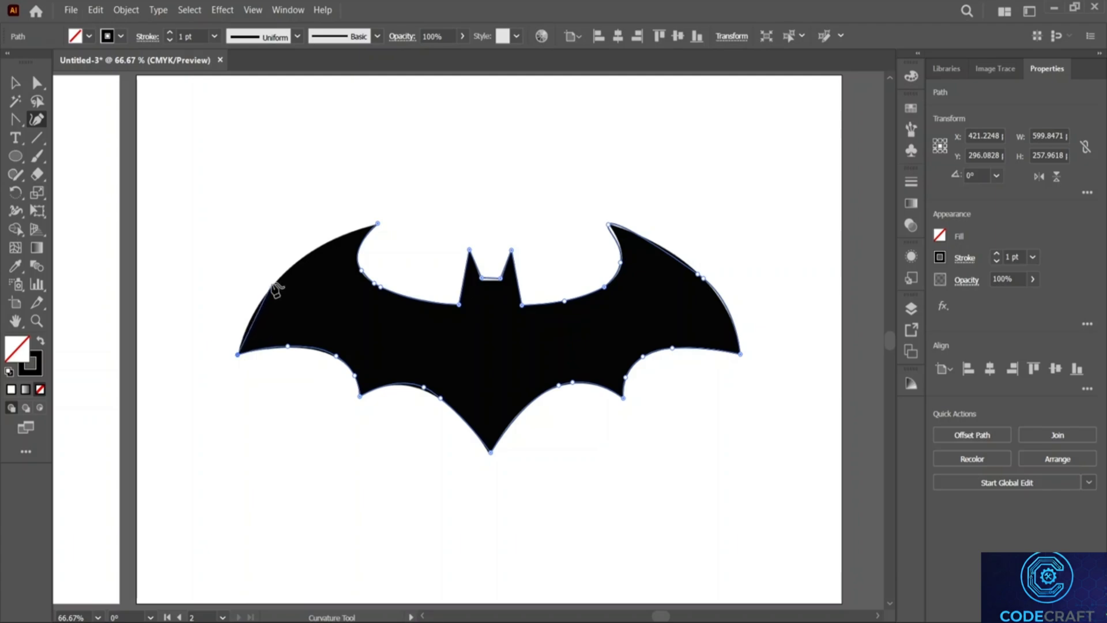
click(271, 283)
key(ctrl)
click(273, 285)
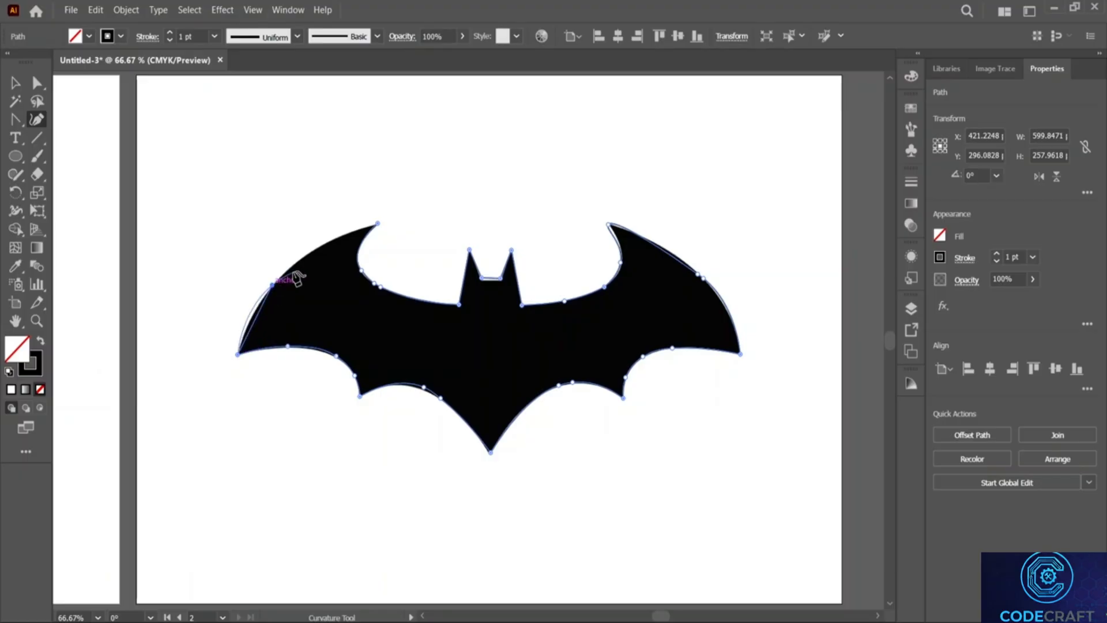
click(378, 224)
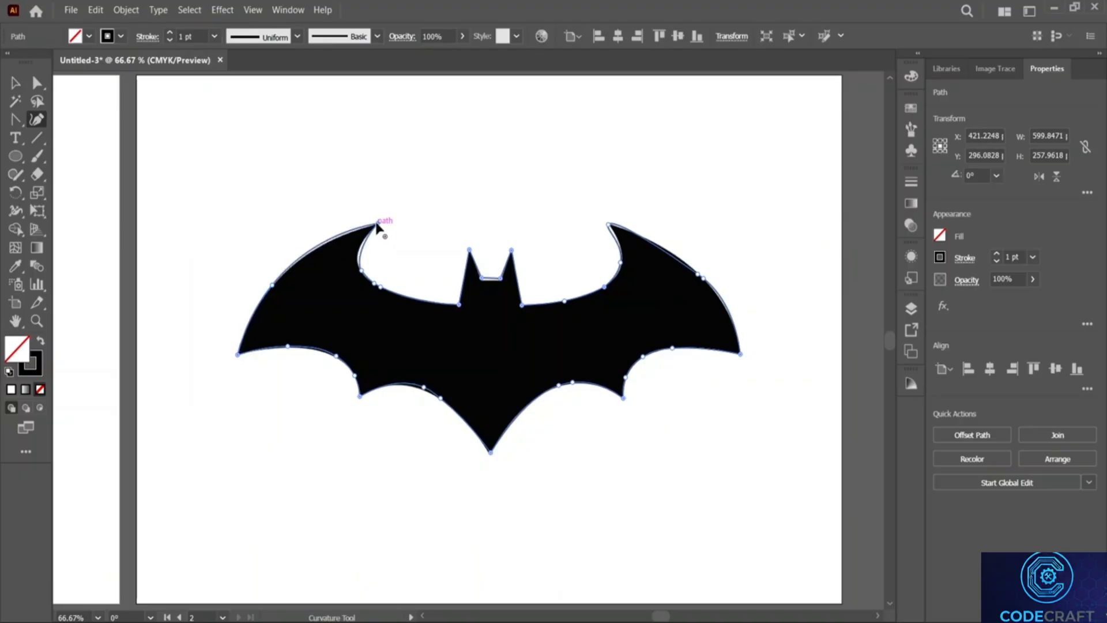
Select the traced bat path together with the logo image and make a clipping mask from them
click(16, 83)
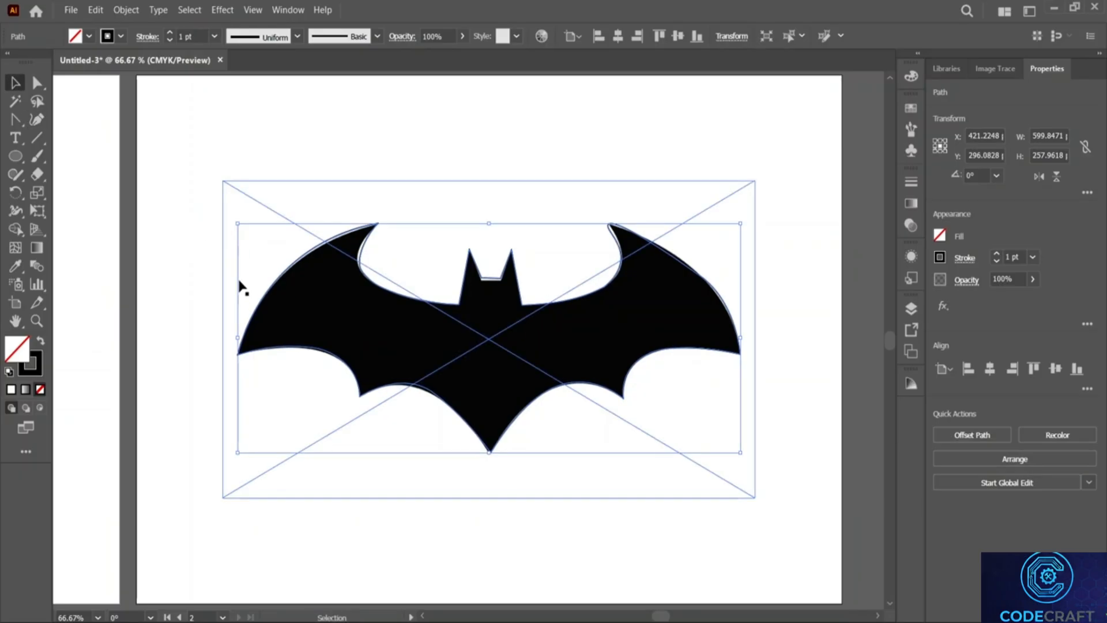
shift+click(230, 185)
right_click(369, 304)
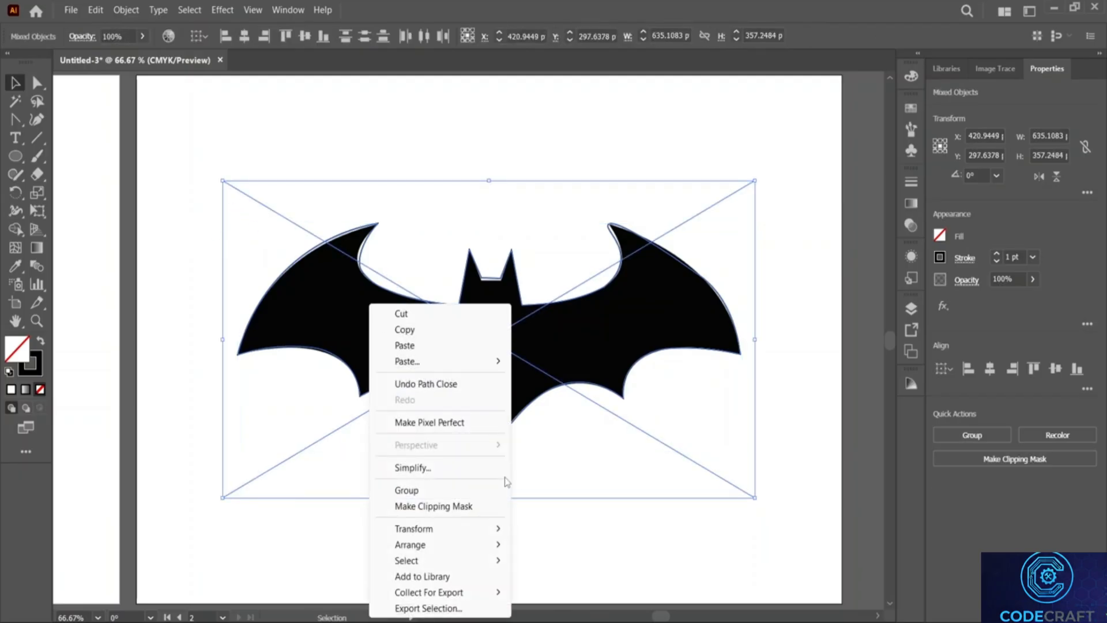
click(478, 510)
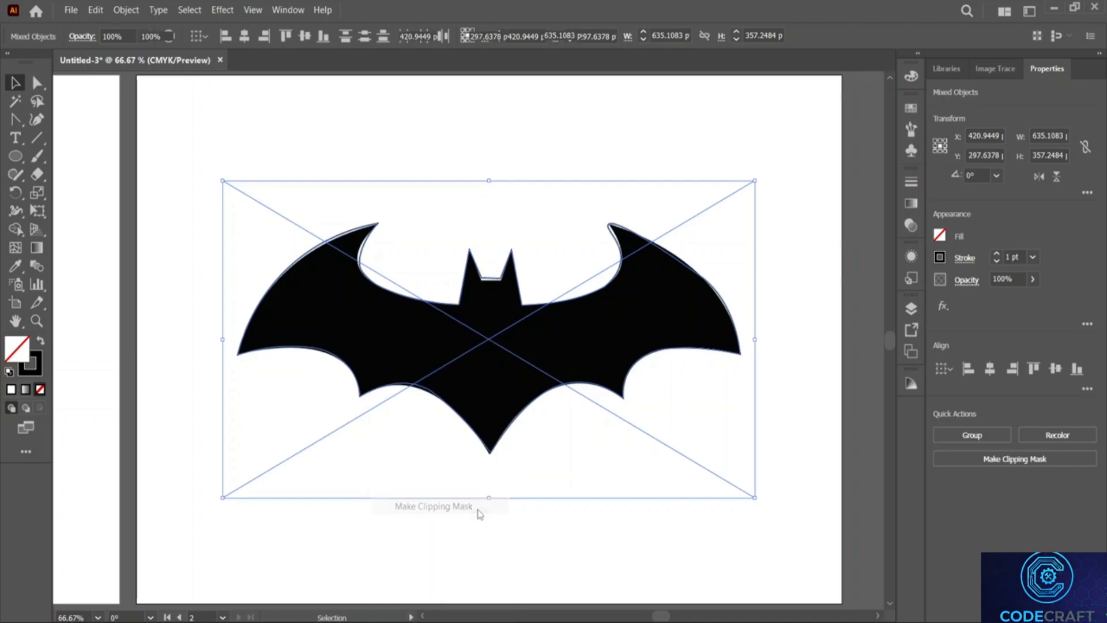
Move the clipped bat logo onto the first artboard, beneath the drawn circles
drag(546, 341, 489, 365)
click(485, 289)
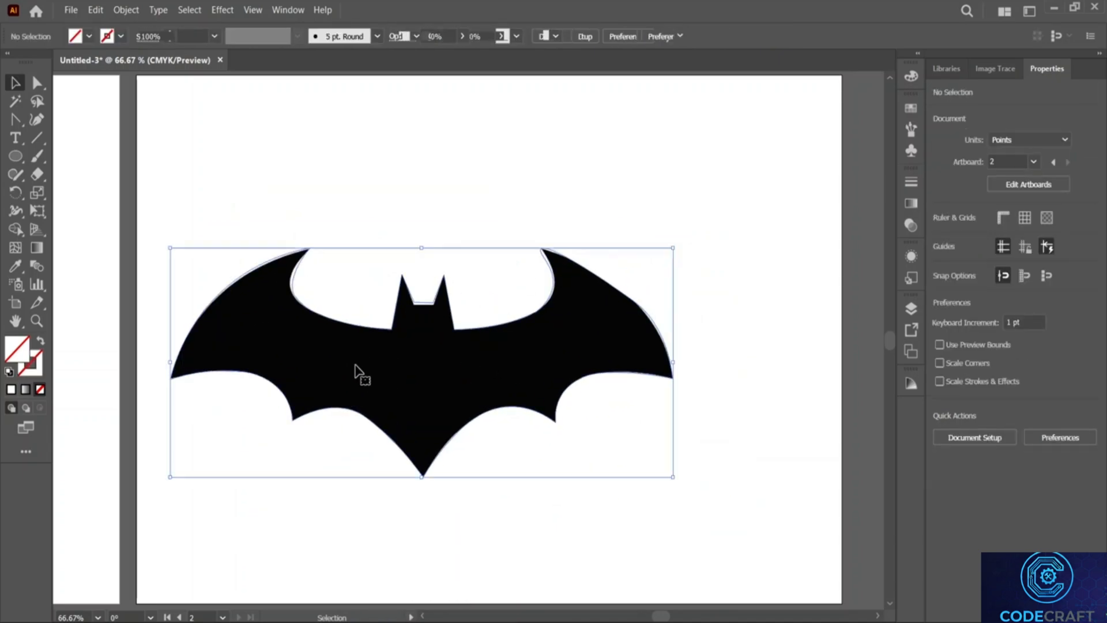
drag(354, 367, 208, 390)
scroll(684, 388, left, 5)
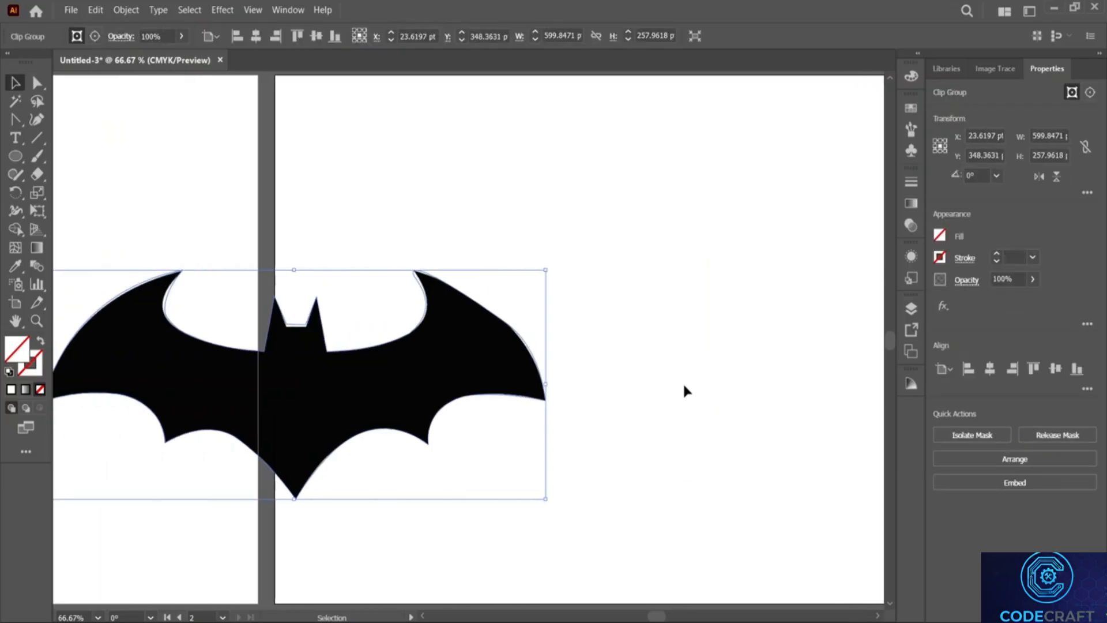
scroll(684, 386, left, 10)
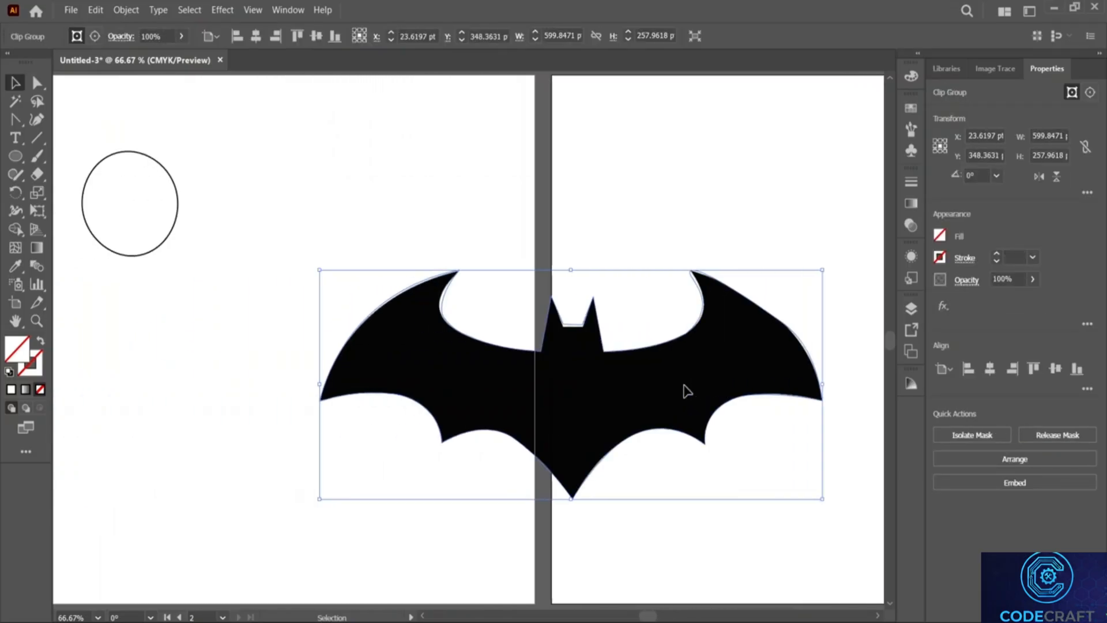
scroll(685, 388, left, 7)
drag(684, 388, 247, 427)
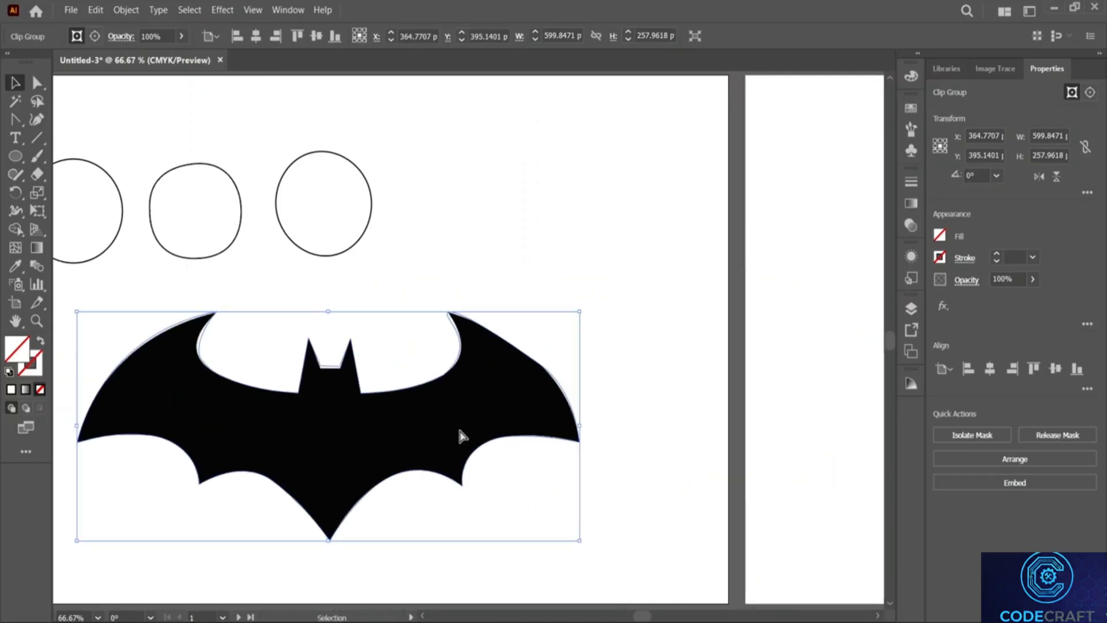
Undo the moves of the clipped logo and the clipping mask
key(ctrl+z)
key(ctrl+z)
key(ctrl+z)
scroll(451, 433, right, 2)
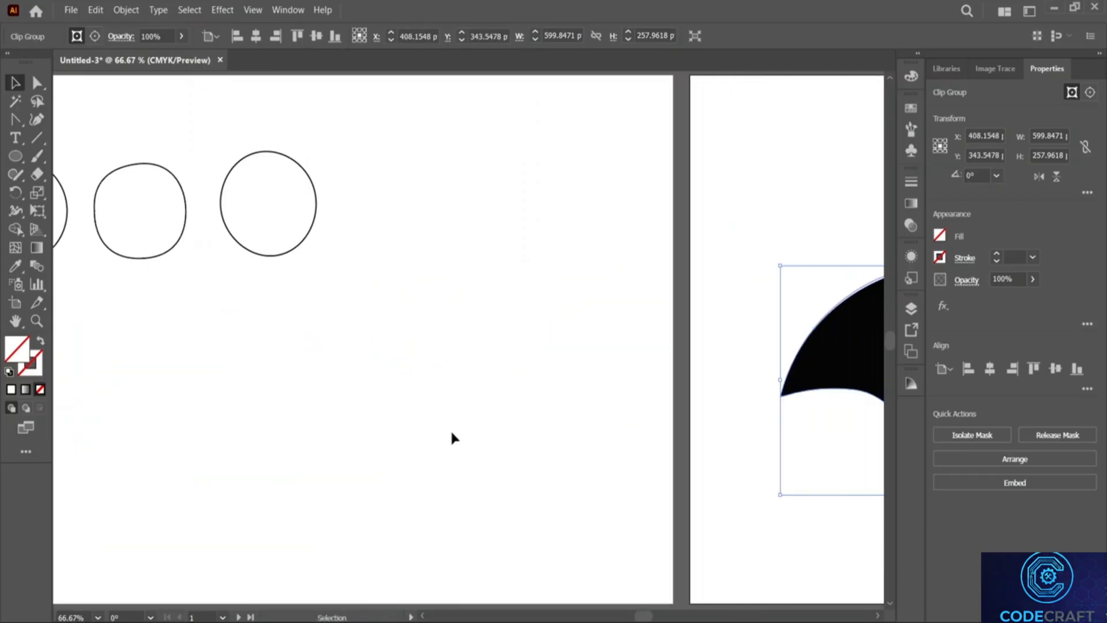
scroll(453, 438, right, 10)
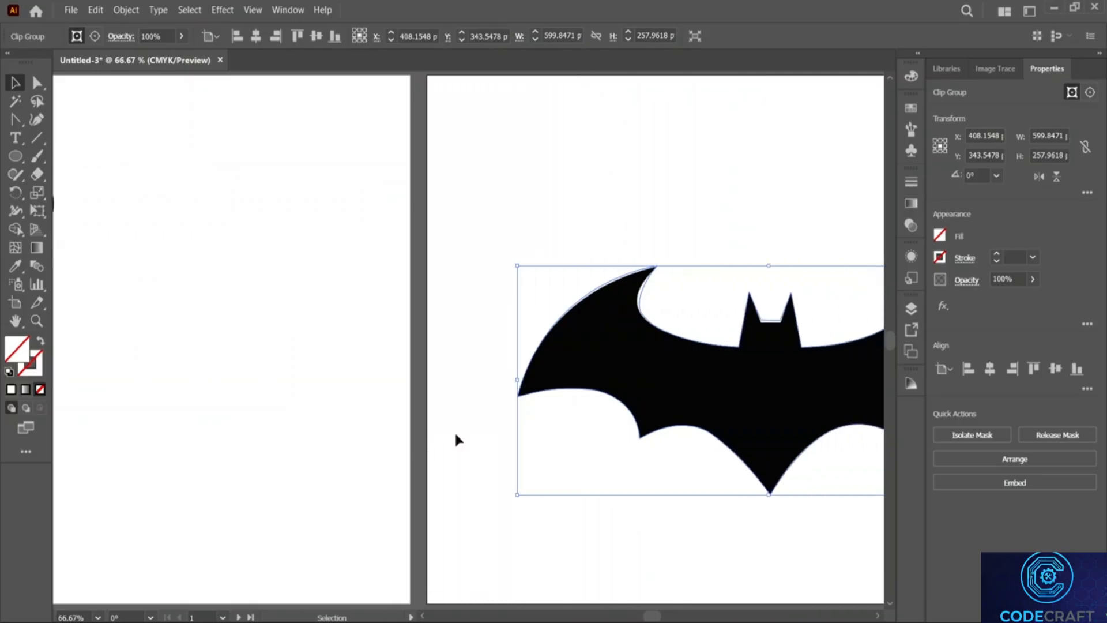
scroll(456, 440, right, 9)
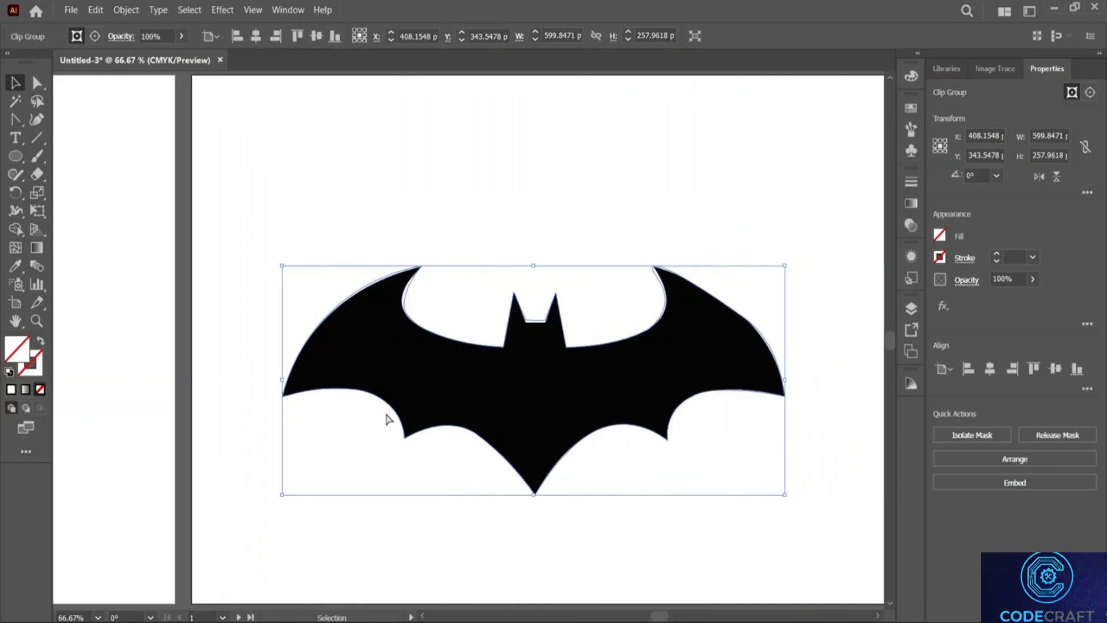
key(ctrl+z)
key(ctrl+z)
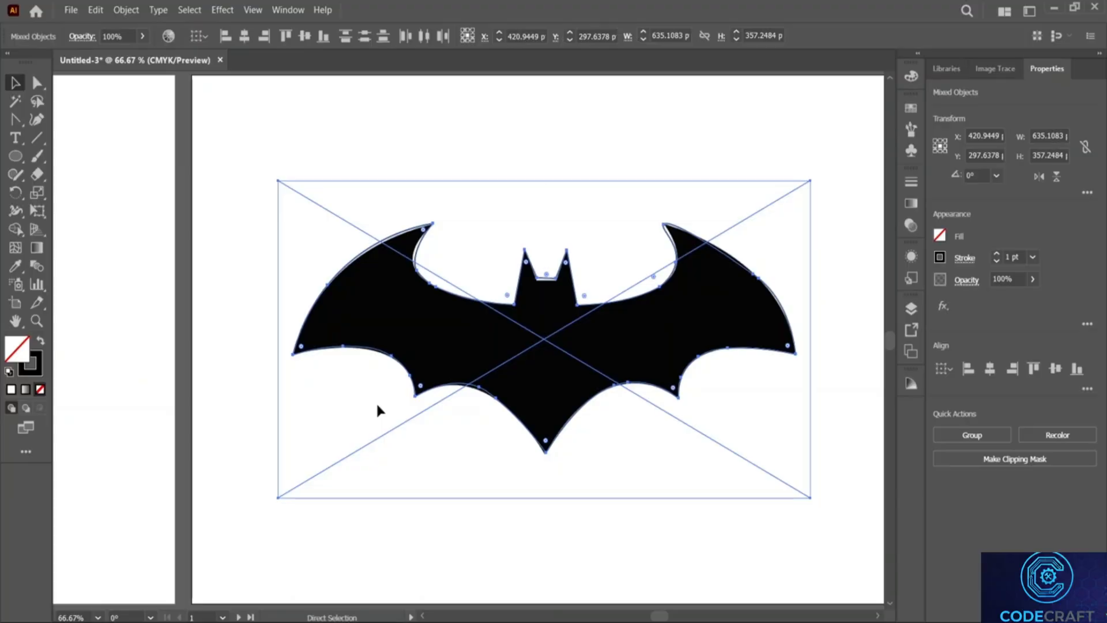
click(232, 339)
click(336, 314)
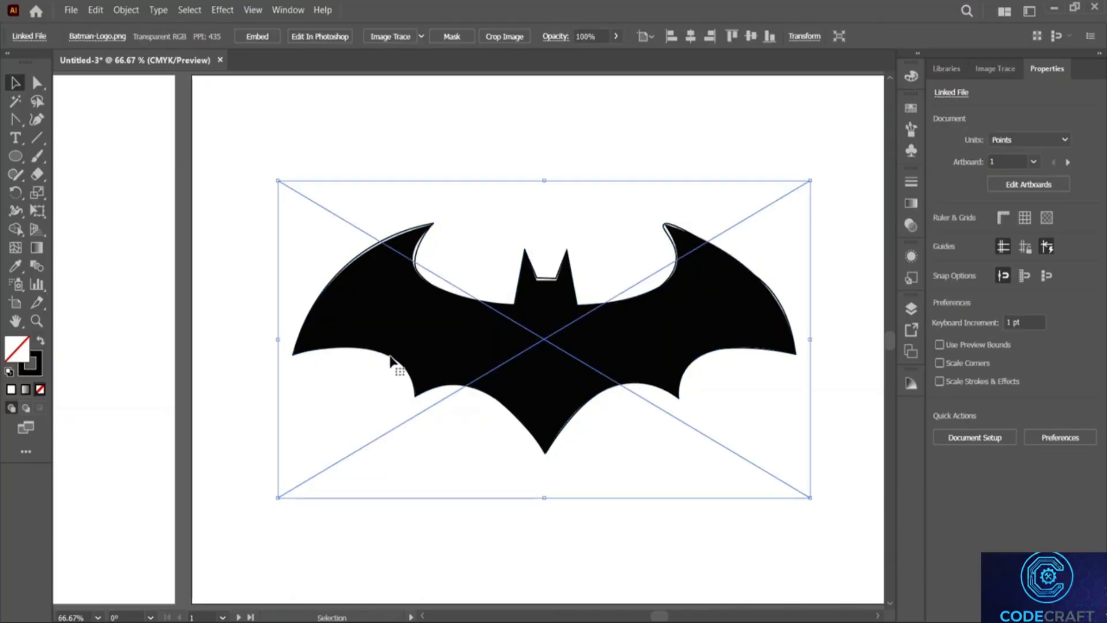
drag(340, 323, 362, 224)
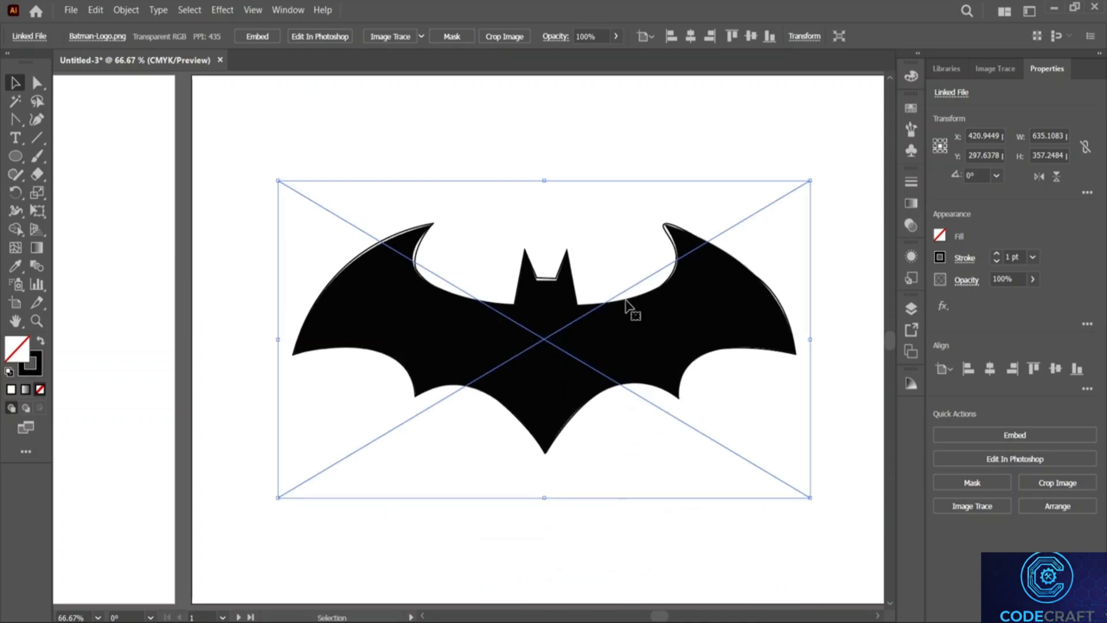
Reshape the path segments on both sides of the right wing's upper tip with the Anchor Point tool so they follow the logo
click(24, 122)
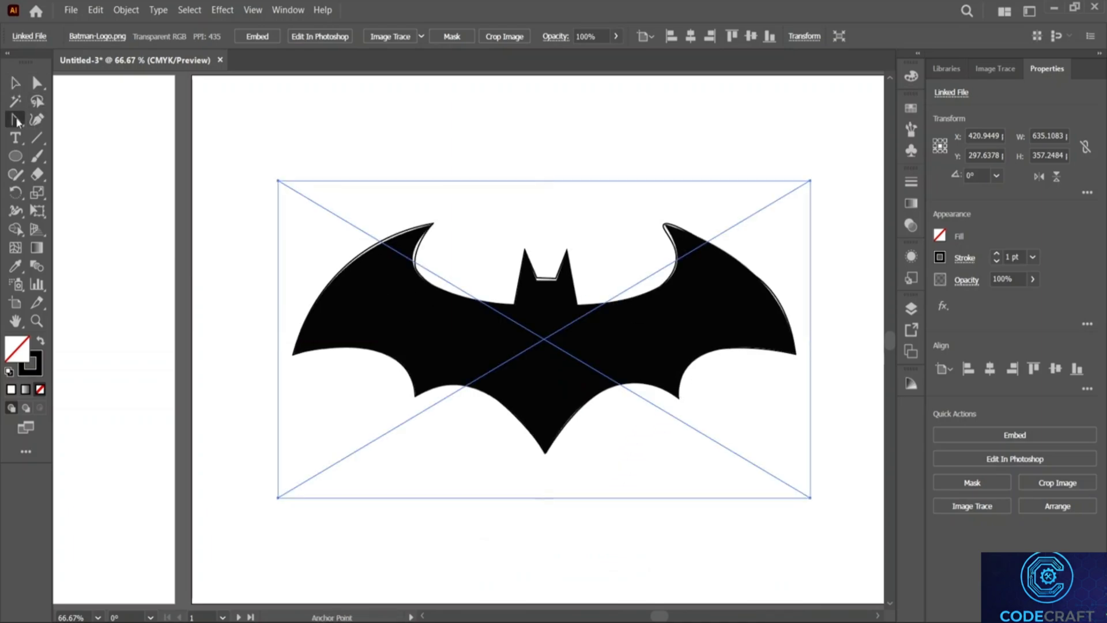
click(667, 227)
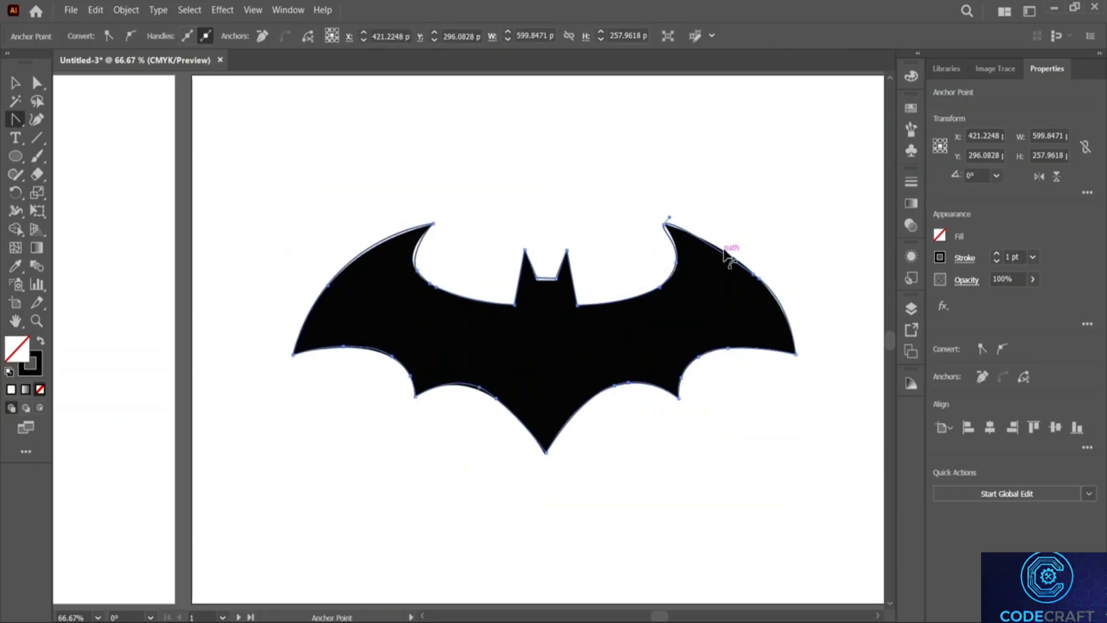
click(728, 254)
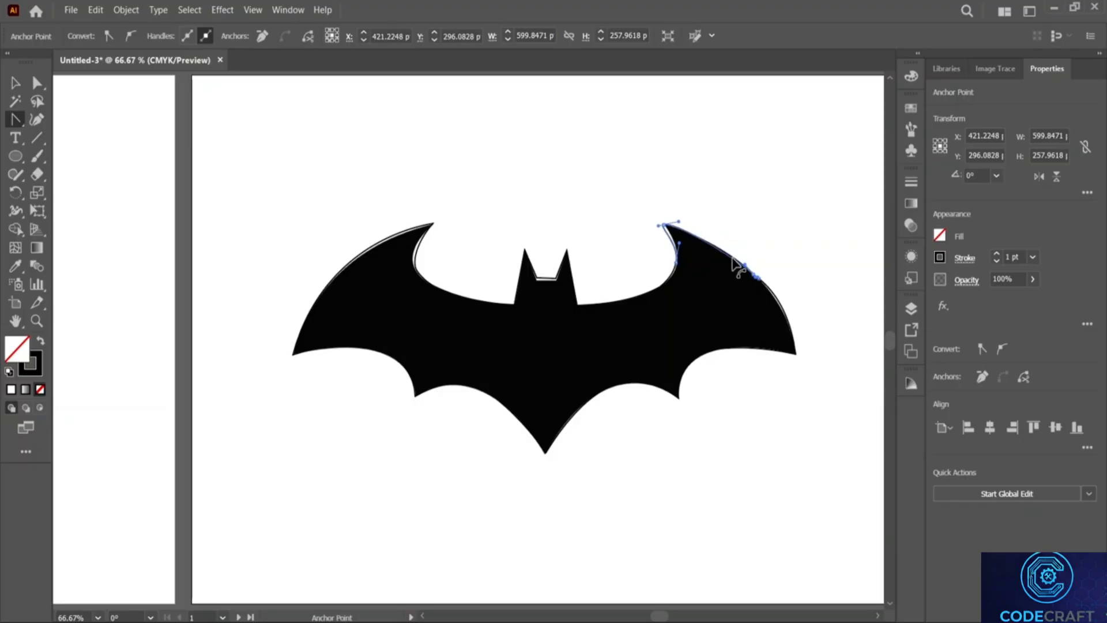
click(736, 265)
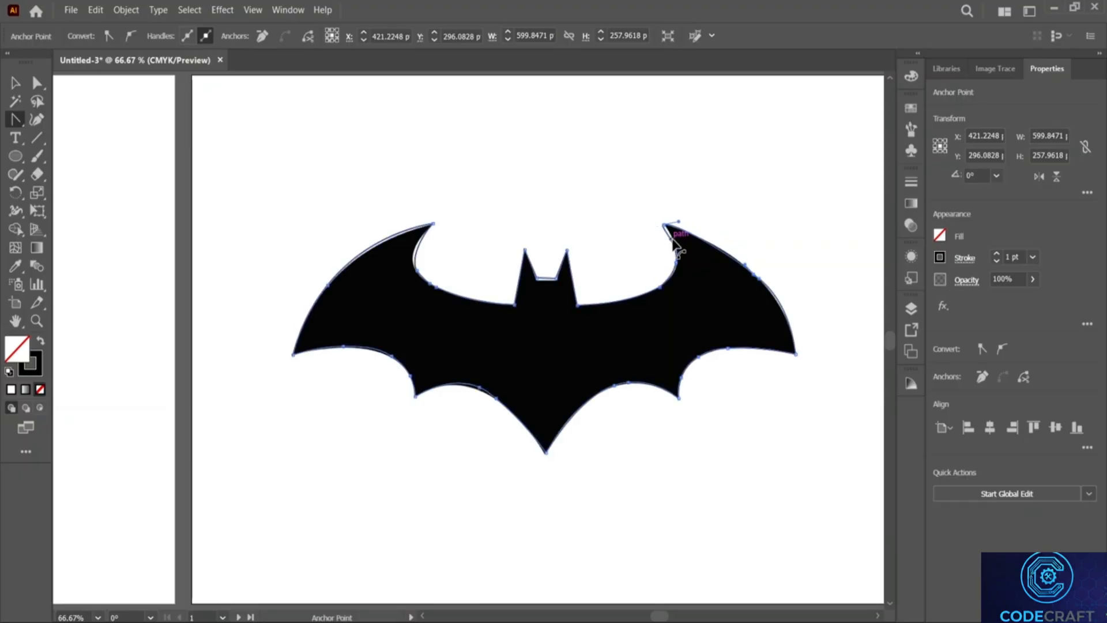
click(673, 240)
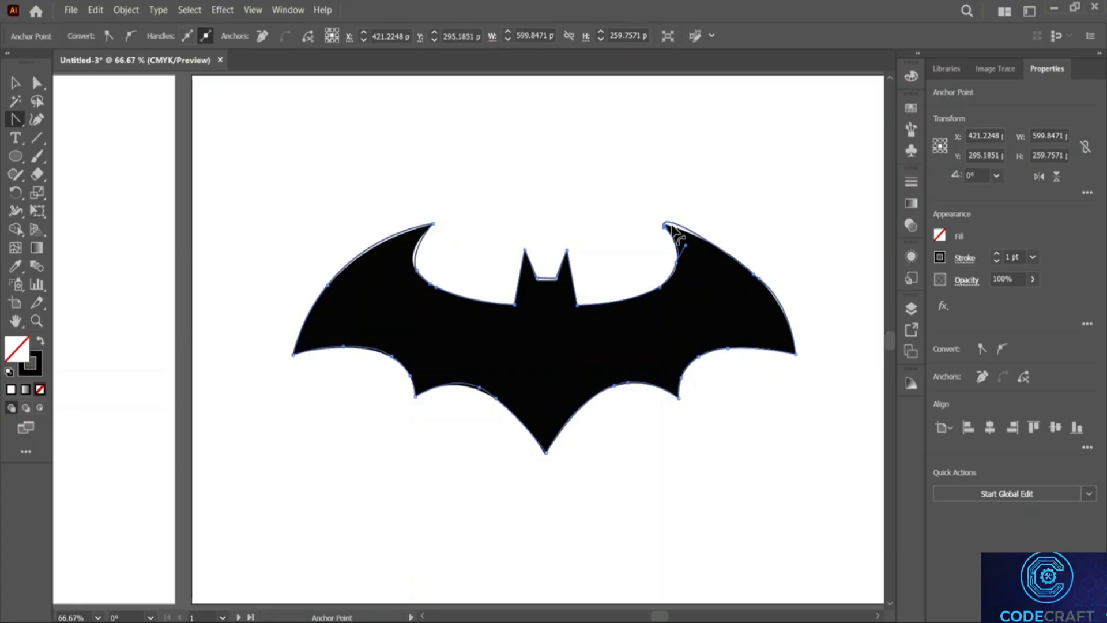
click(667, 224)
drag(679, 225, 692, 234)
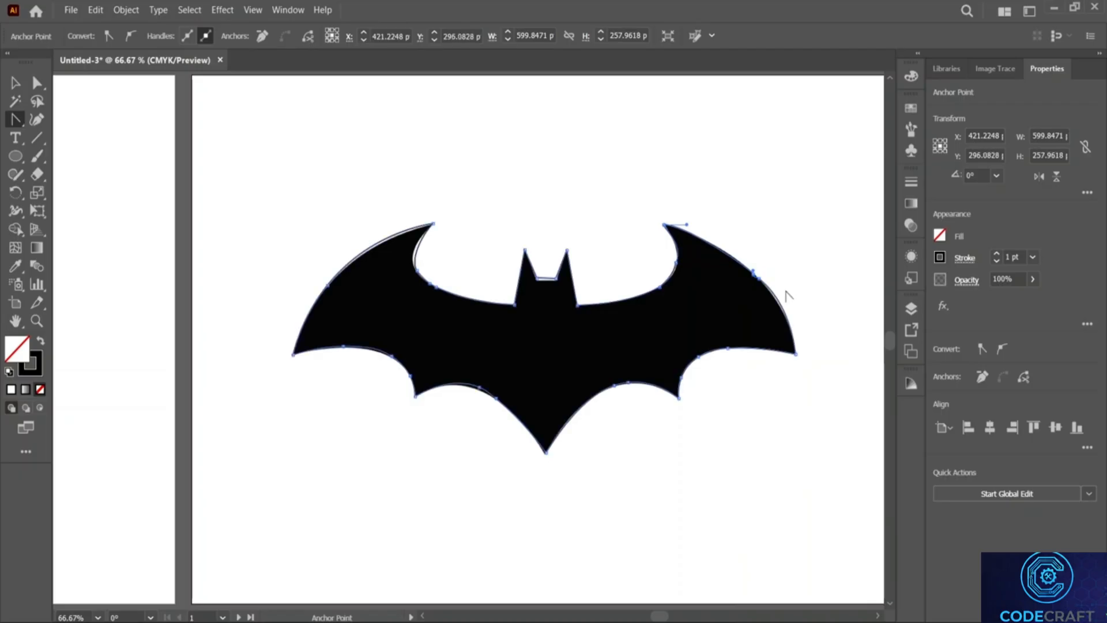
Remove the surplus anchor point on the right wing's outer edge with the Delete Anchor Point tool, then return to the Anchor Point tool
drag(23, 130, 87, 157)
click(753, 272)
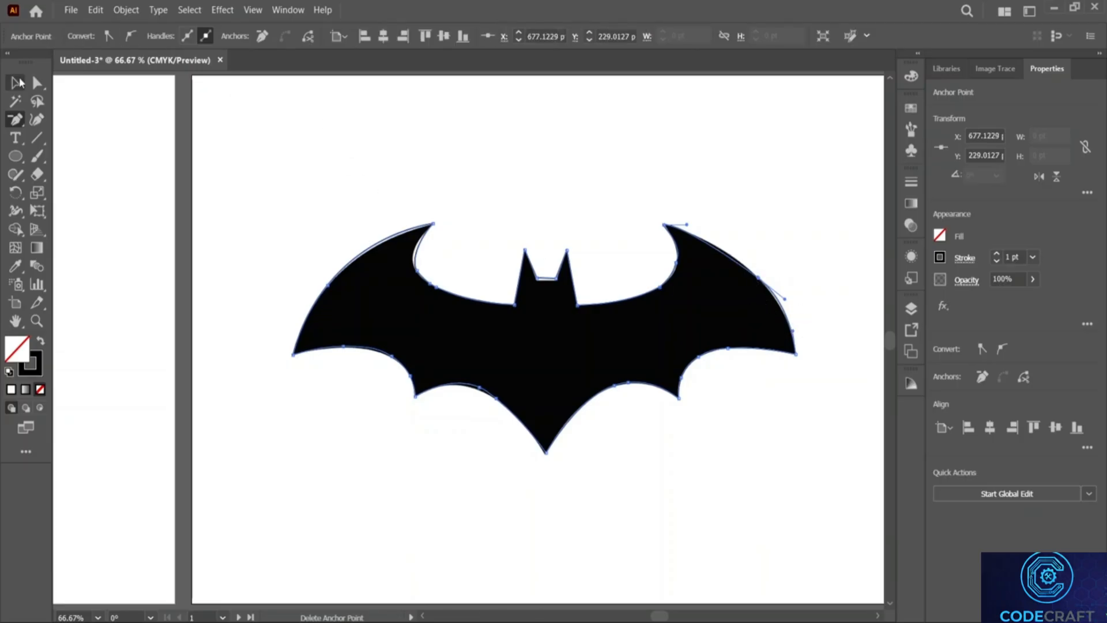
click(27, 122)
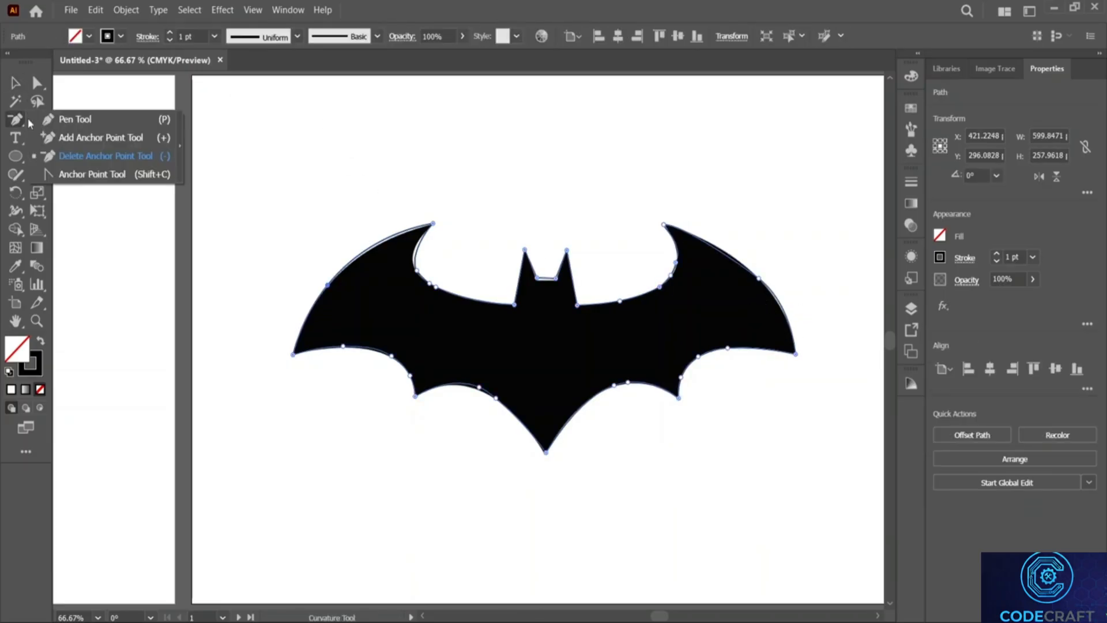
click(91, 174)
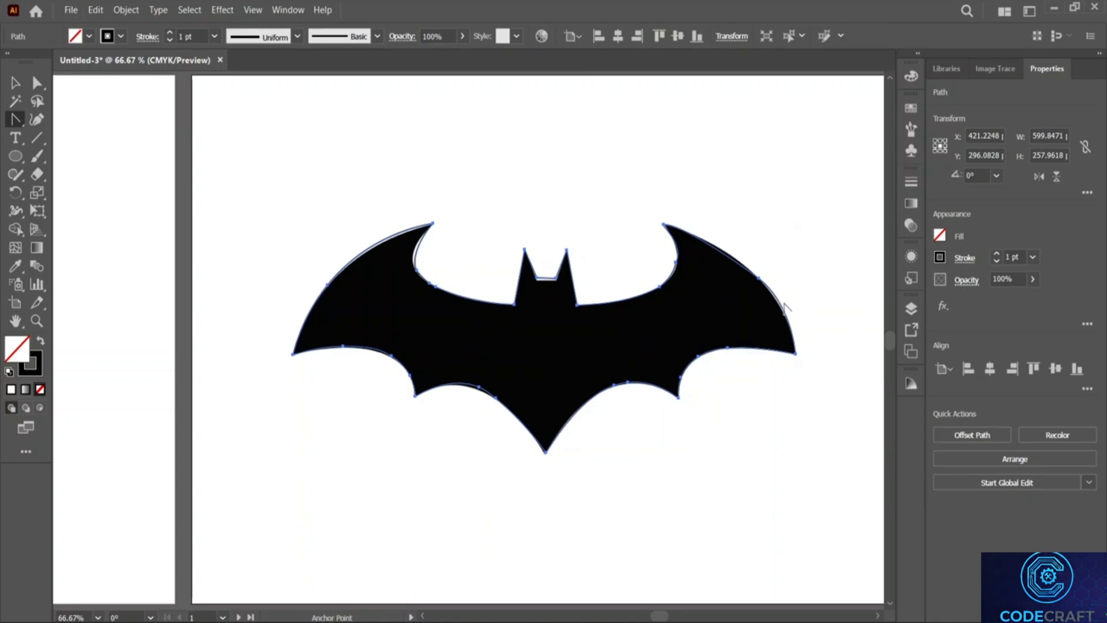
Try to bend the lower segment of the right wing's outer edge with the Anchor Point tool and undo the unwanted changes
drag(781, 306, 785, 316)
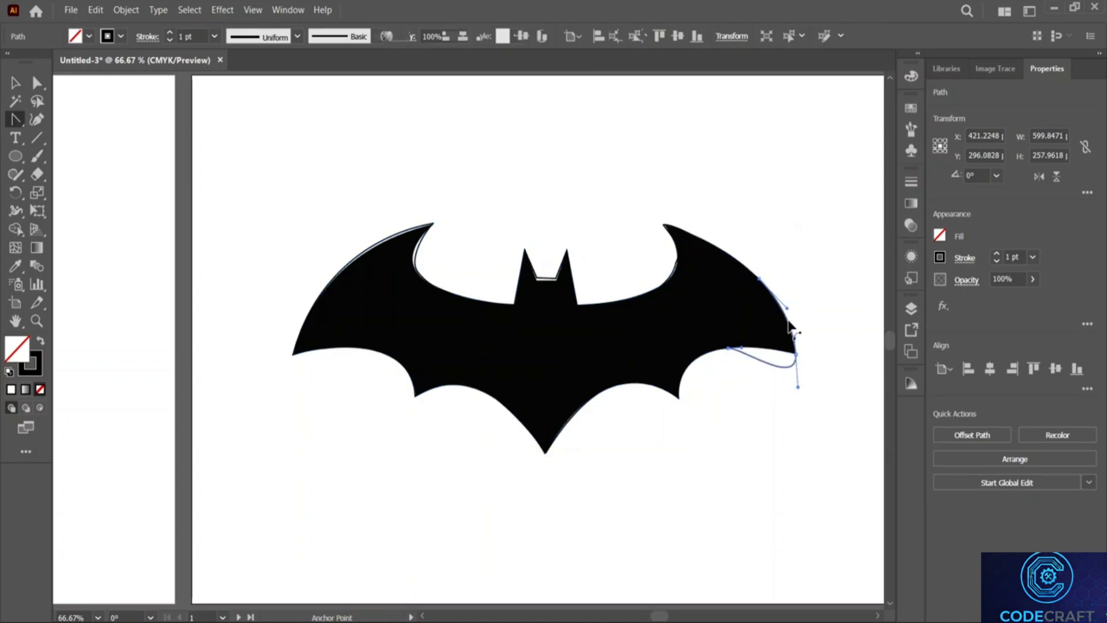
drag(777, 367, 773, 365)
key(ctrl+z)
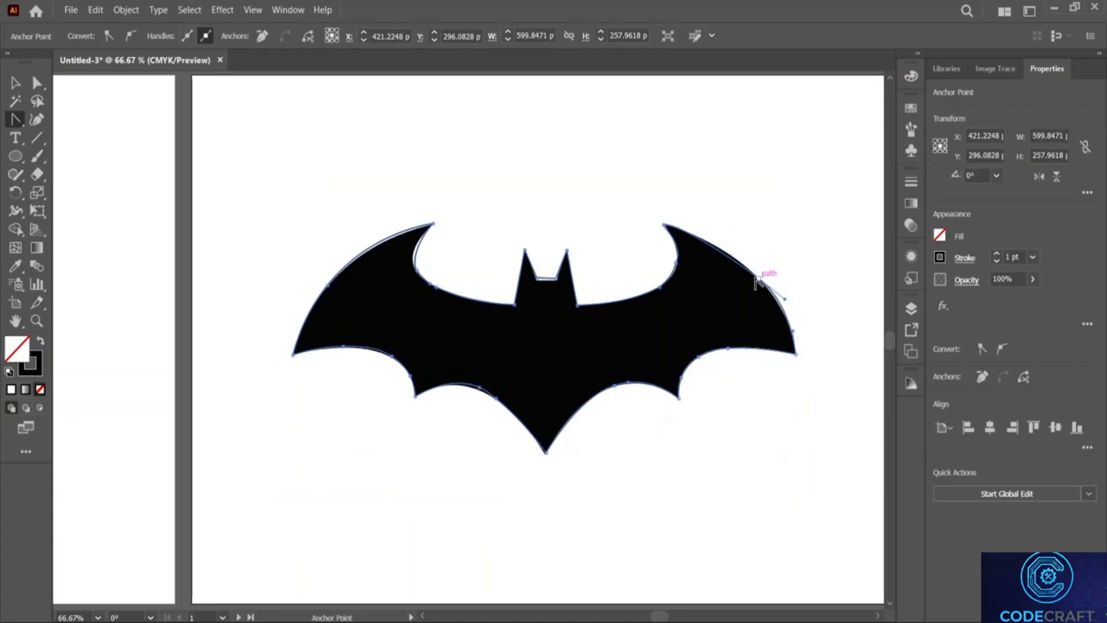
mouse_move(758, 279)
mouse_down()
mouse_move(745, 269)
mouse_move(759, 279)
mouse_up()
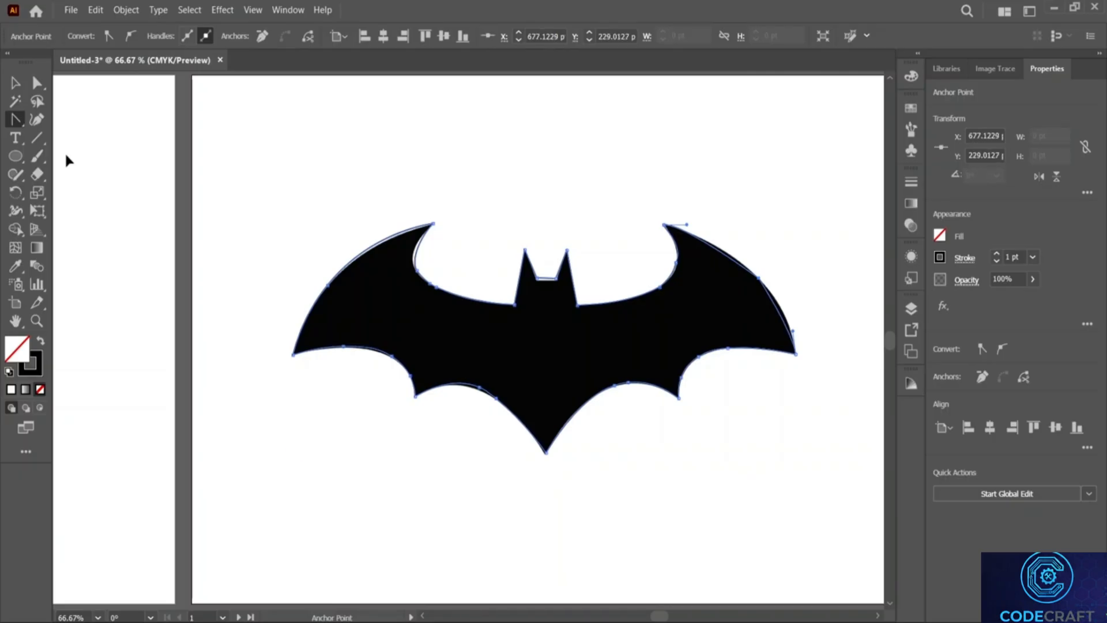
key(ctrl+z)
Try to delete the middle anchor point on the right wing's outer edge and curve the remaining segment, undoing the changes
click(14, 124)
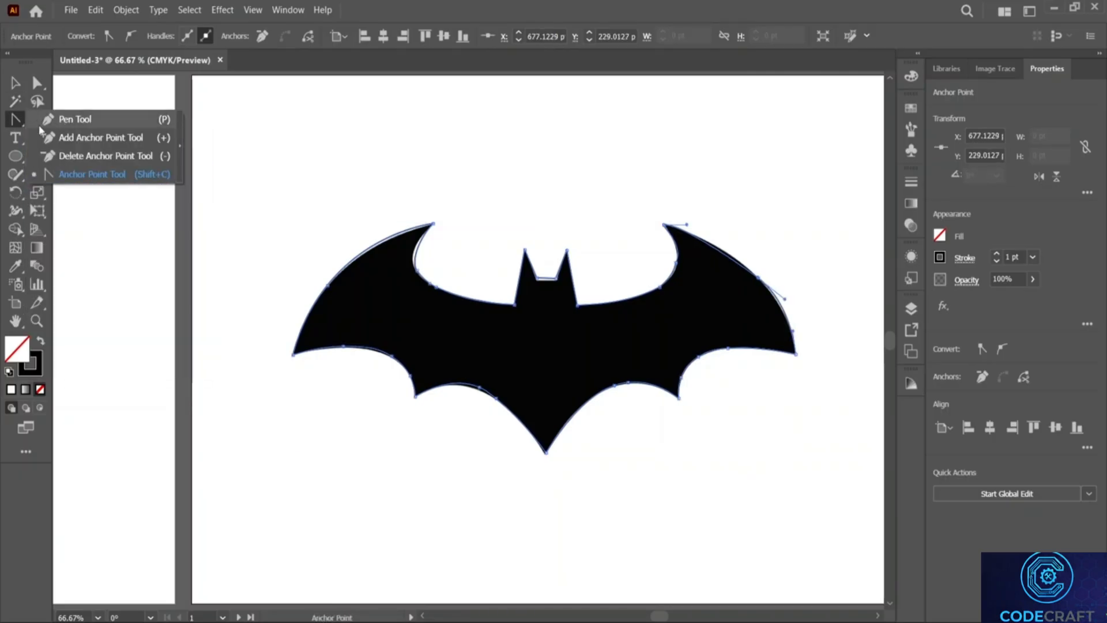
click(51, 156)
click(760, 279)
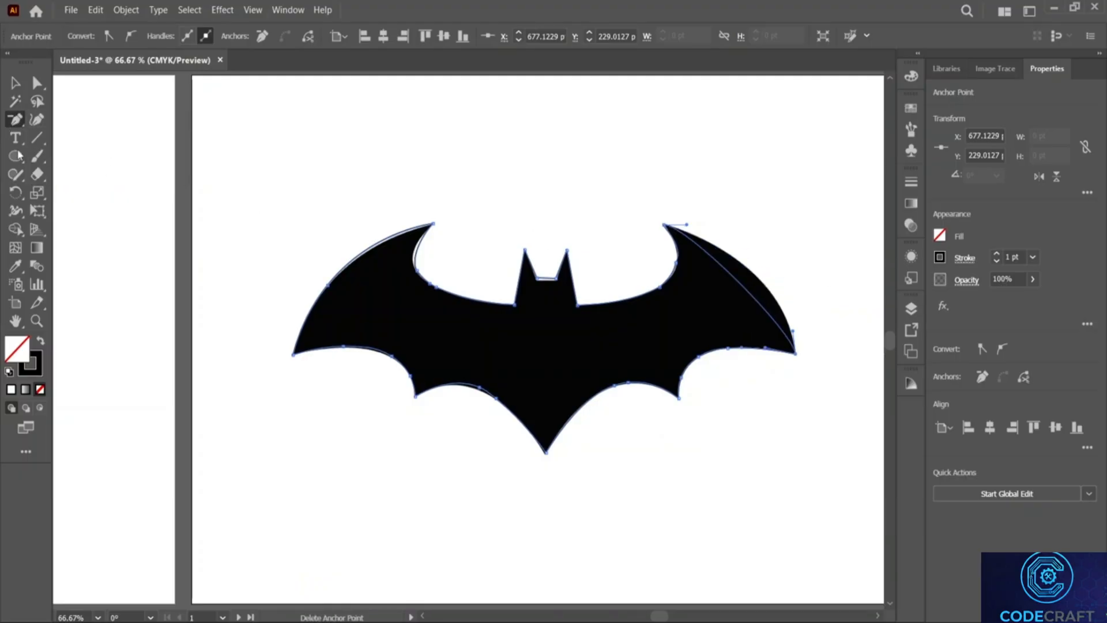
click(15, 120)
click(86, 174)
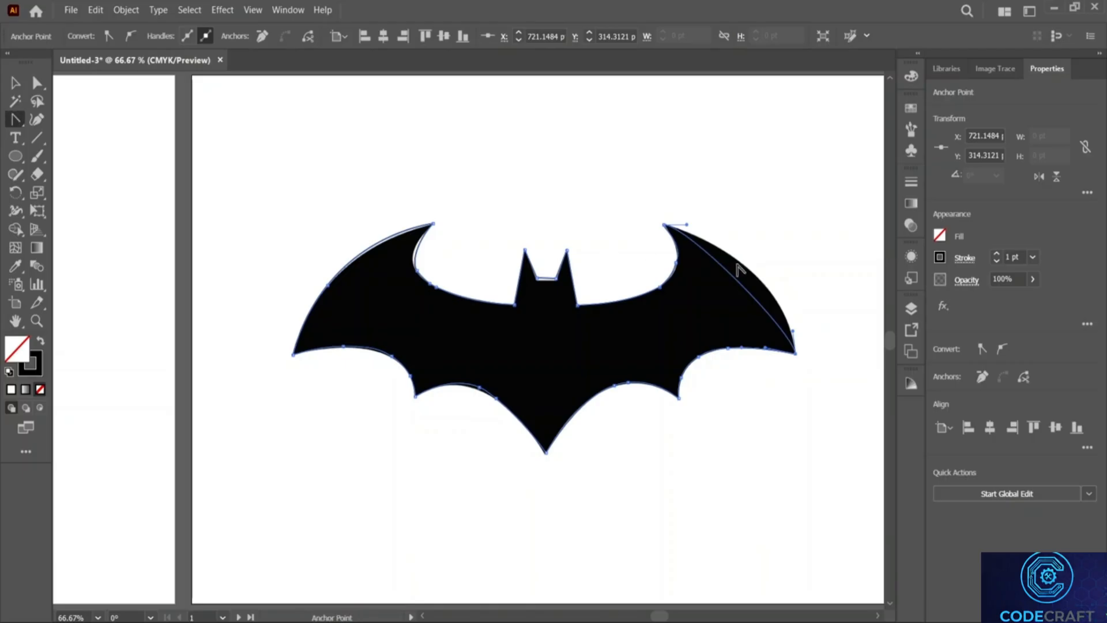
mouse_move(739, 282)
mouse_down()
mouse_move(759, 289)
mouse_move(734, 279)
mouse_up()
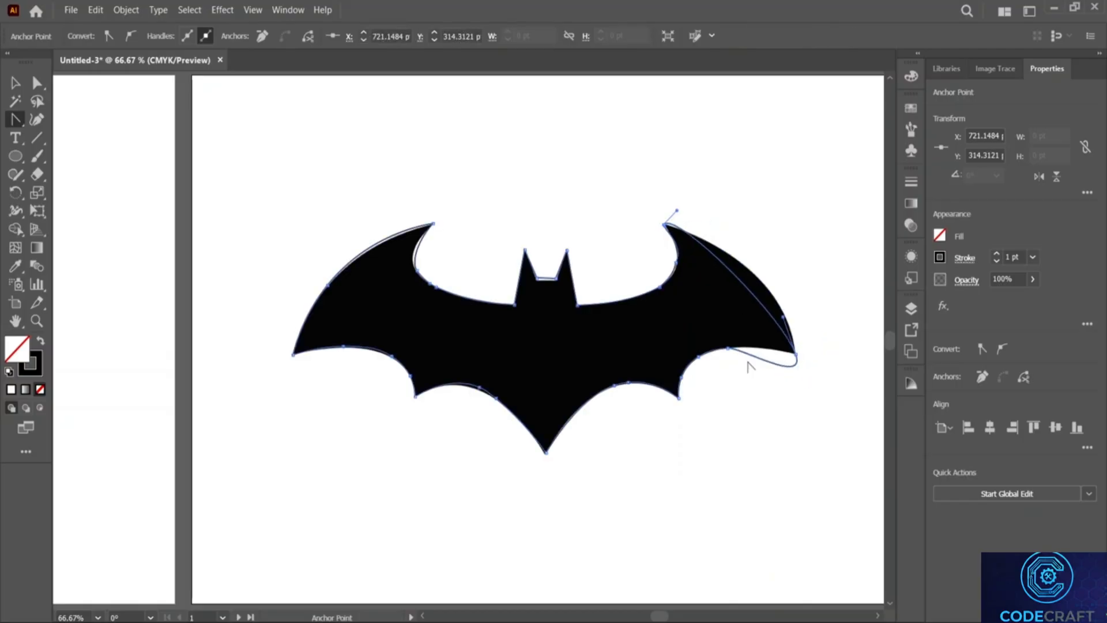
key(ctrl+z)
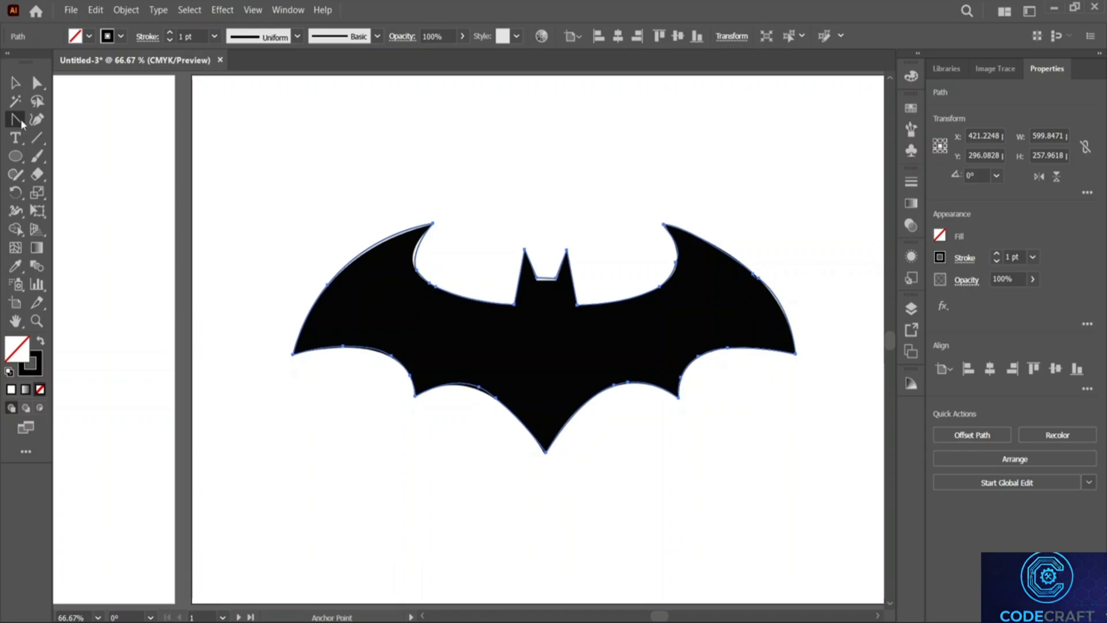
Delete the lower of the two adjacent anchor points on the right wing's outer edge with the Delete Anchor Point tool
drag(15, 120, 115, 166)
key(minus)
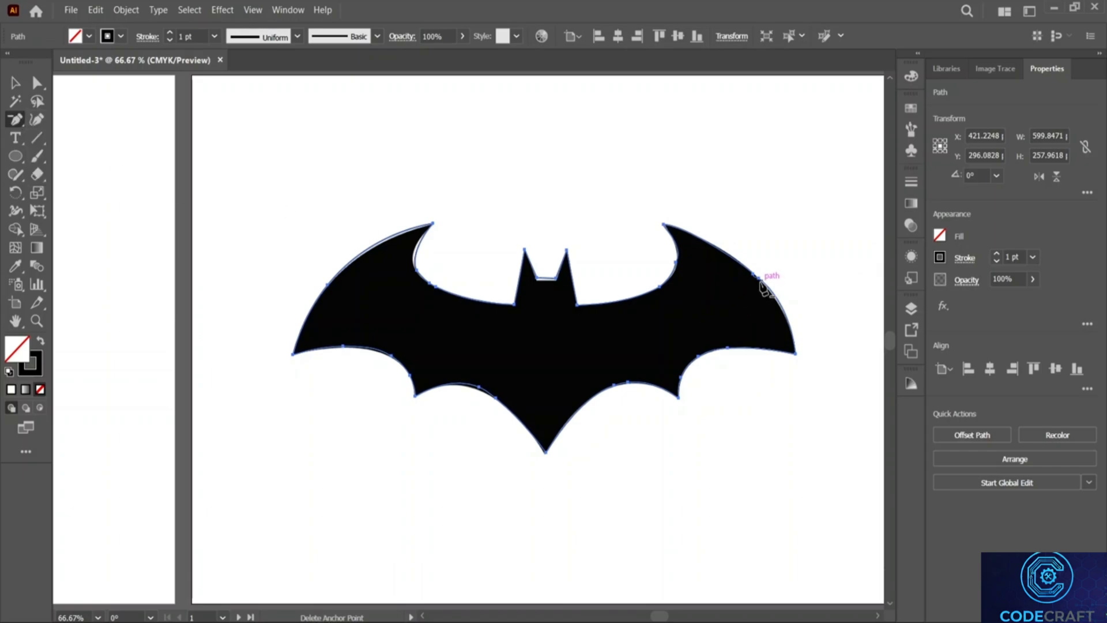
click(762, 287)
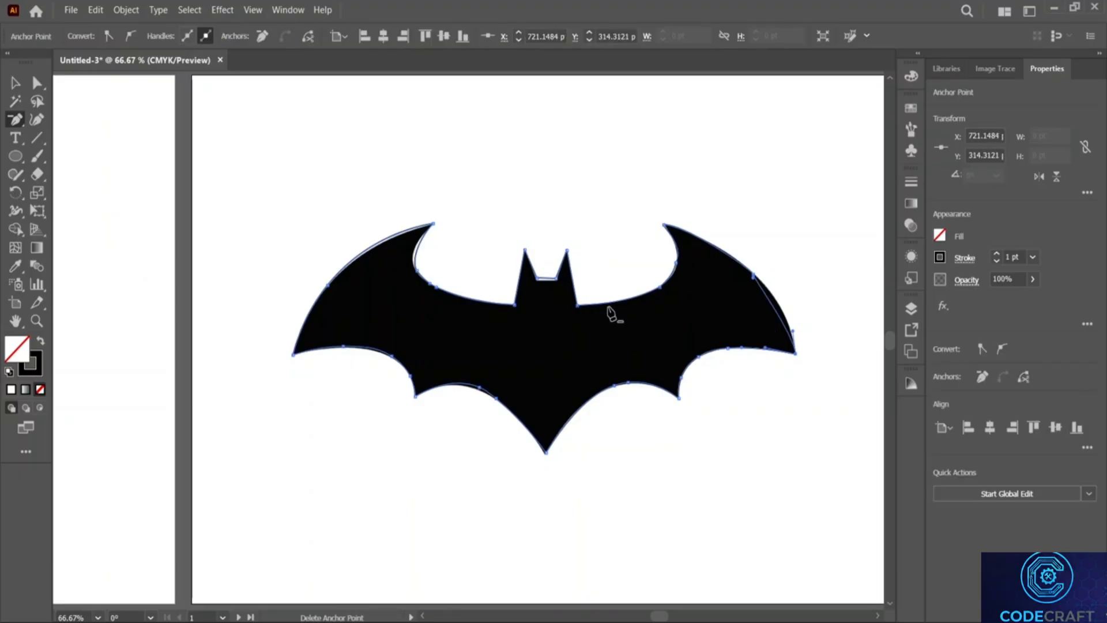
Open the traced bat path in isolation mode and nudge it slightly to the left
click(15, 84)
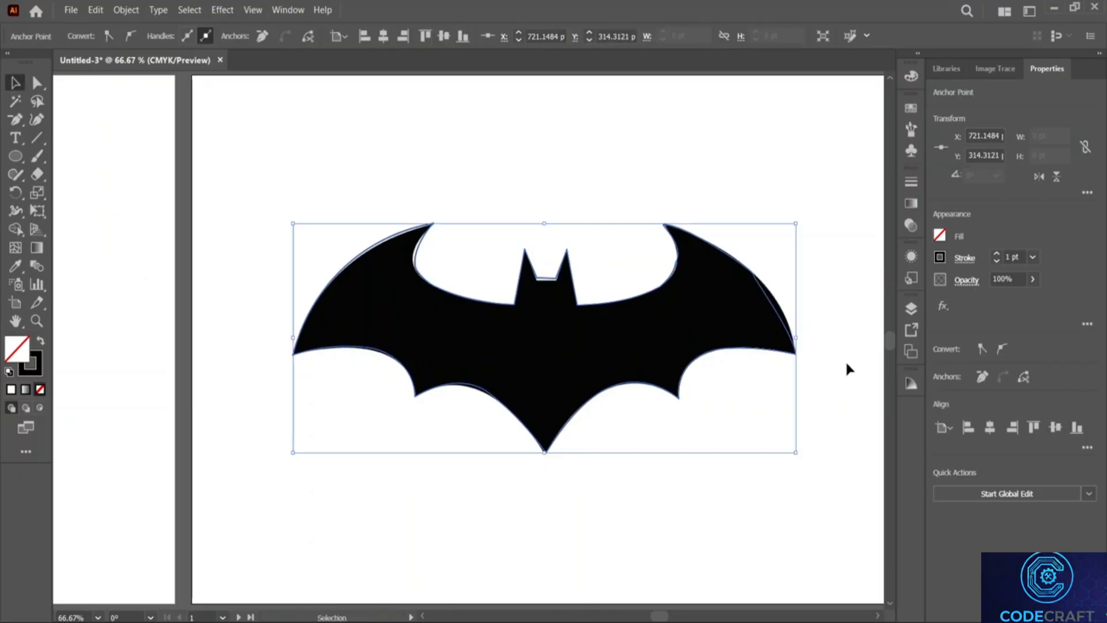
double_click(797, 359)
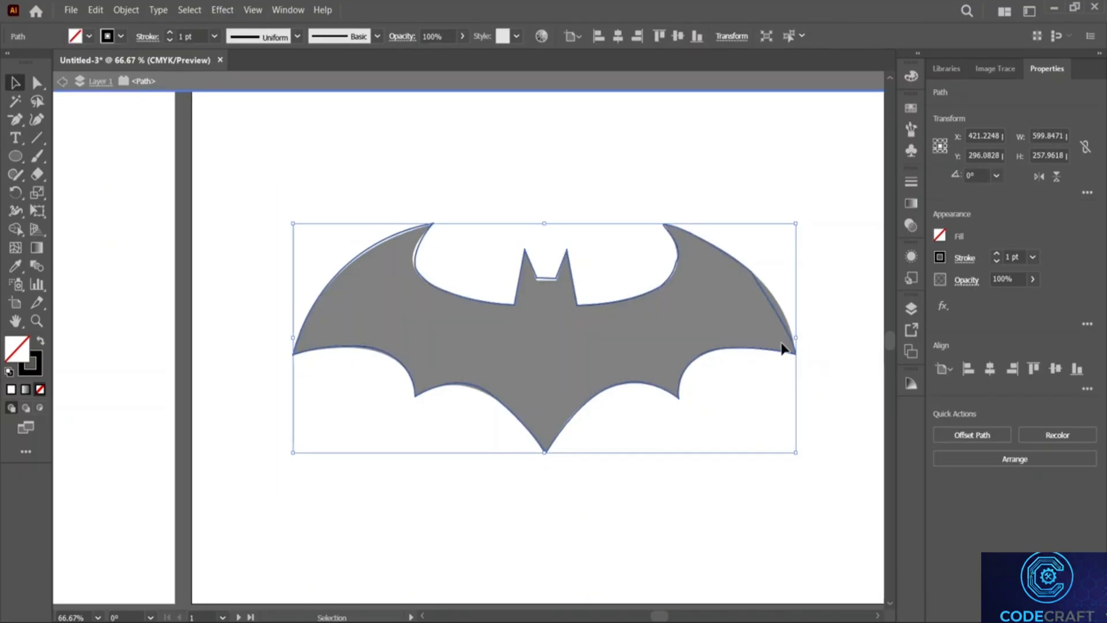
drag(774, 314, 775, 313)
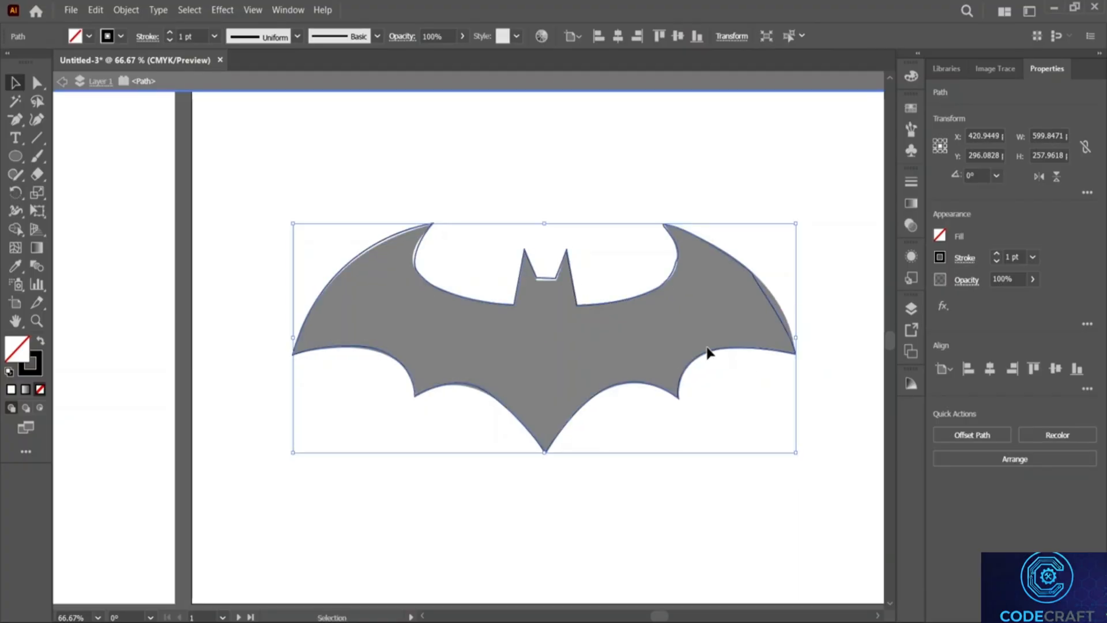
Try to curve the segment above the right wing's outer tip by reshaping it with the Anchor Point tool
drag(15, 119, 16, 119)
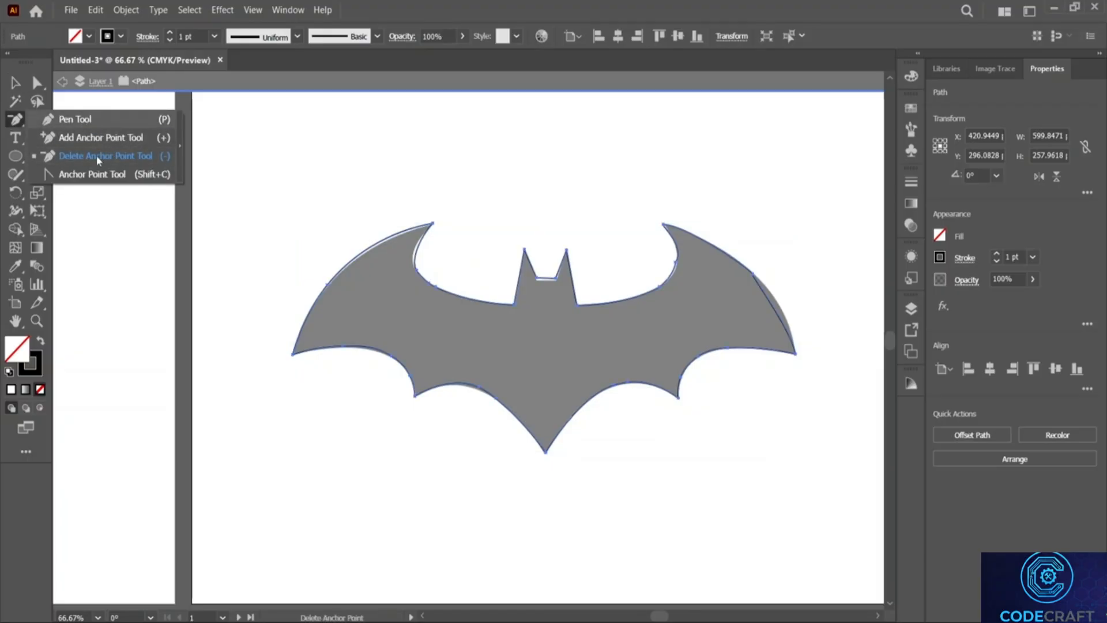
click(98, 174)
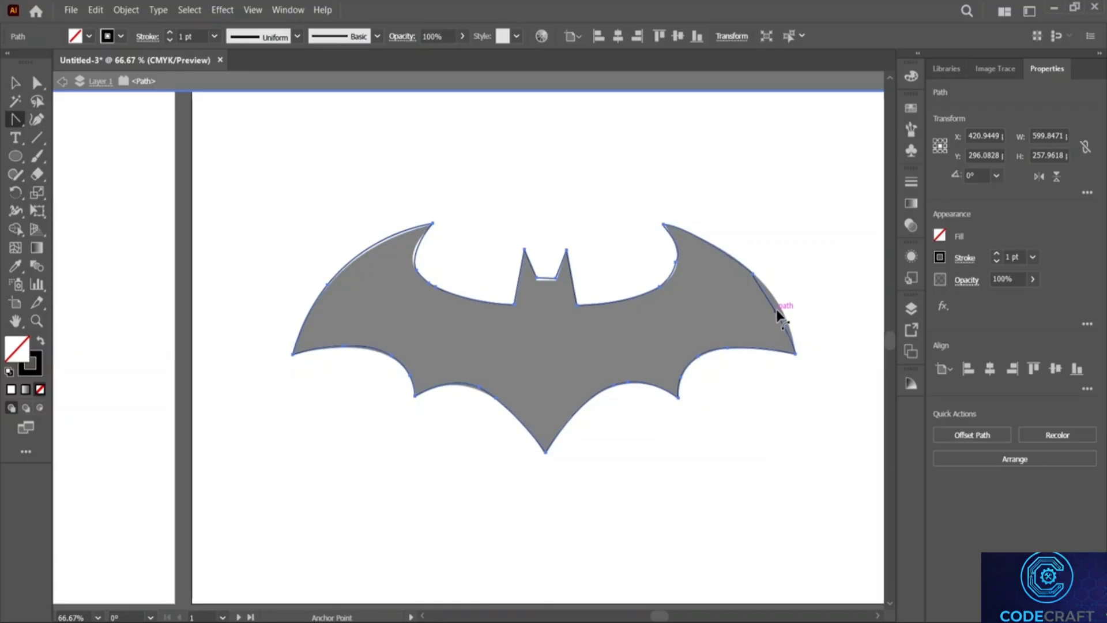
drag(776, 311, 782, 362)
drag(764, 367, 753, 351)
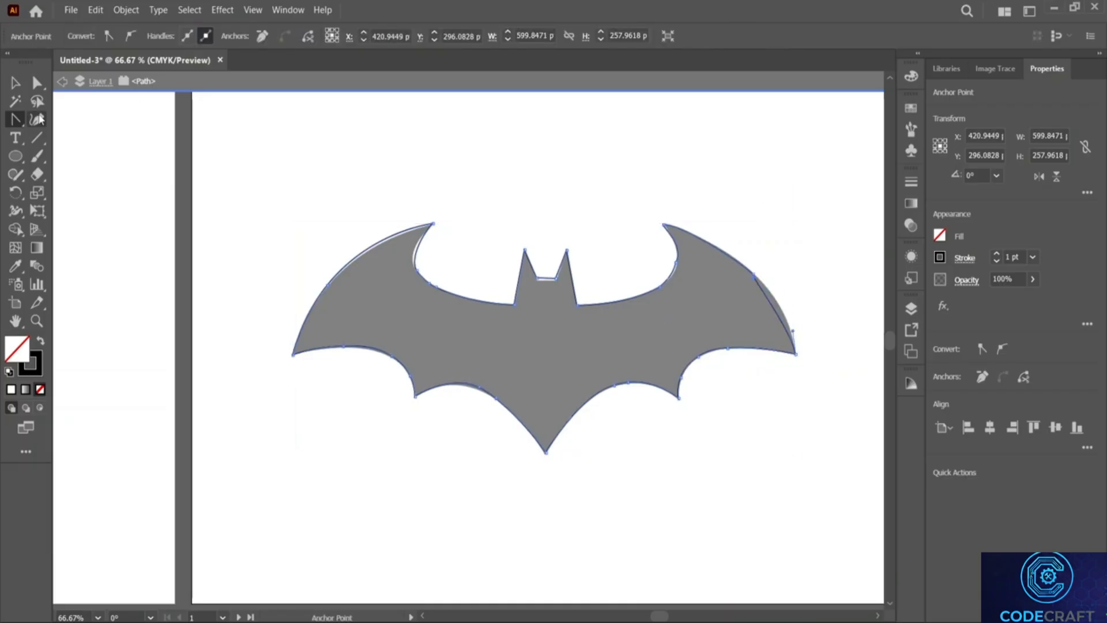
Extend the direction handle at the right wing's outer tip upward so the segment above it curves along the logo's edge
click(15, 129)
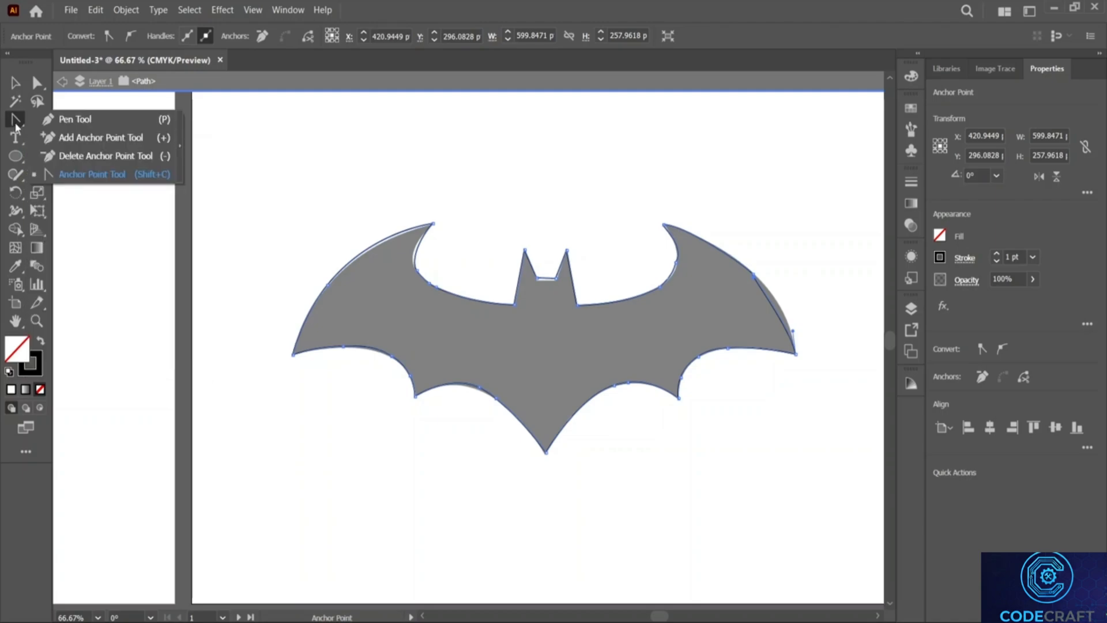
click(15, 124)
drag(16, 124, 105, 172)
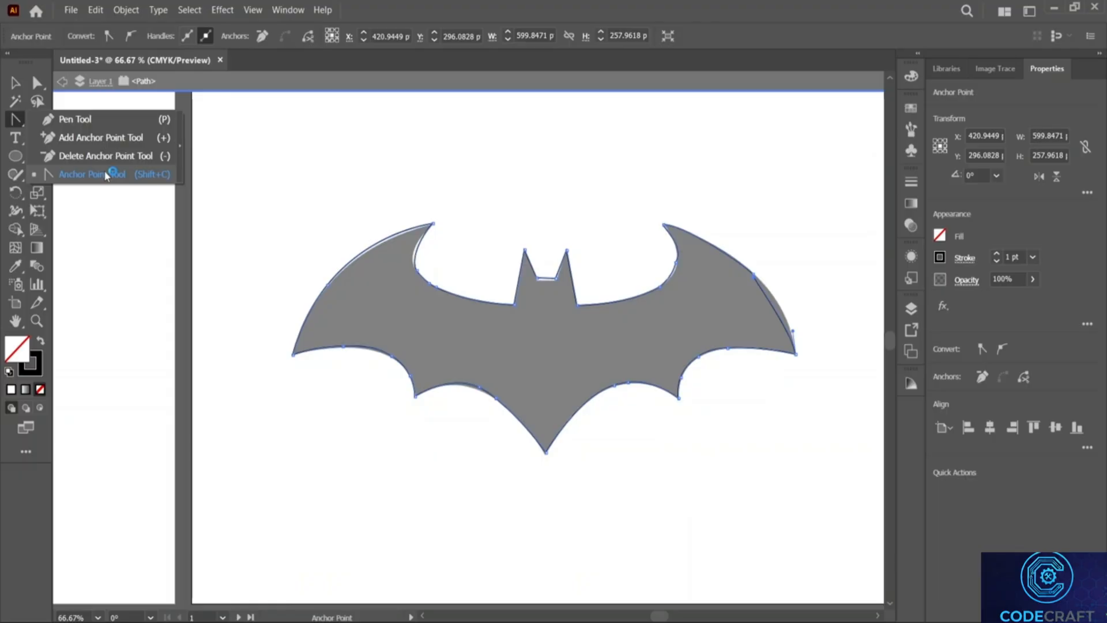
click(17, 118)
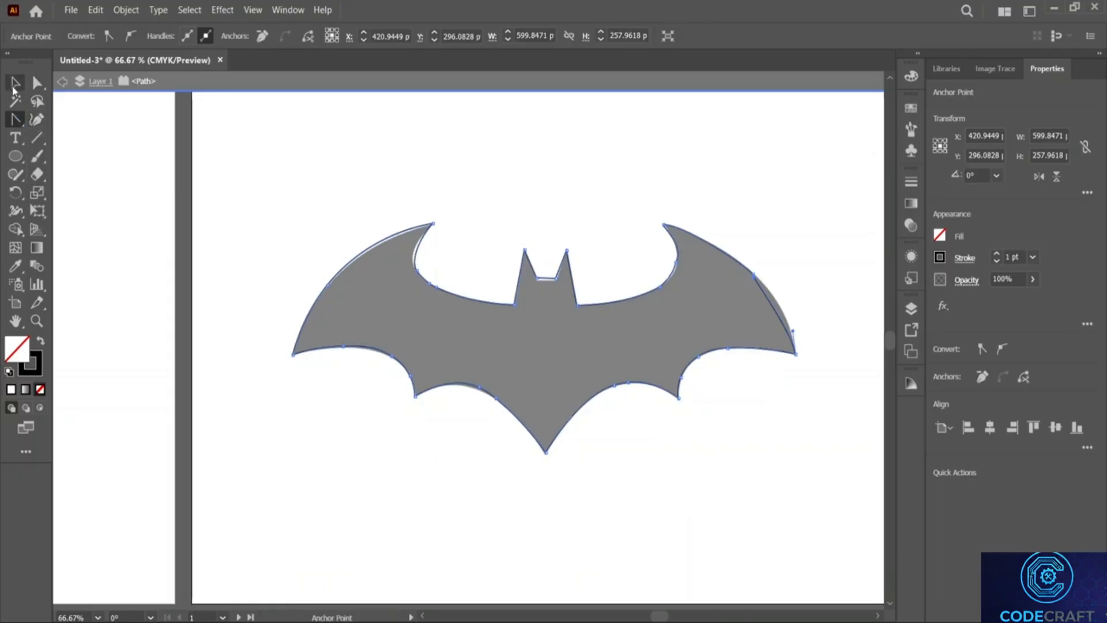
click(796, 330)
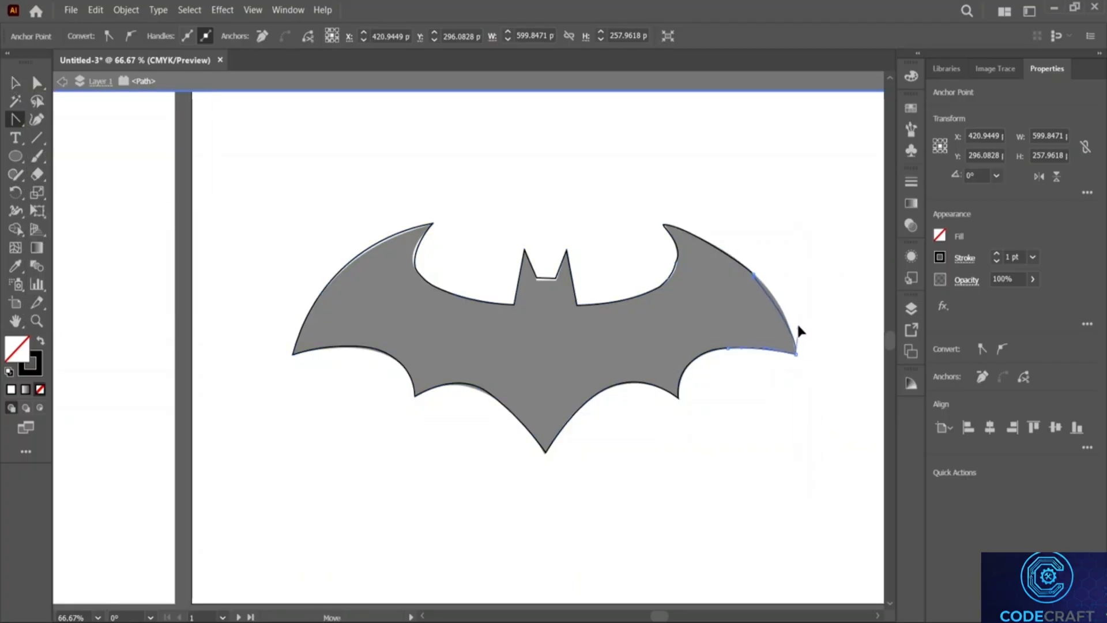
drag(798, 326, 794, 316)
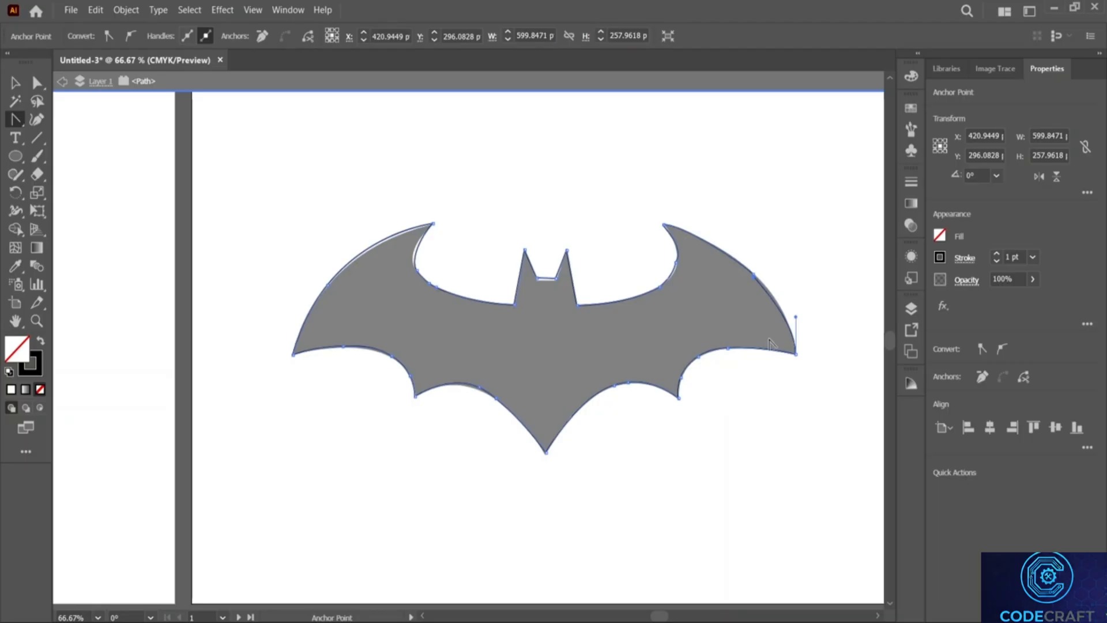
Move the traced bat outline onto the first artboard beneath the drawn circles and leave isolation mode
click(23, 87)
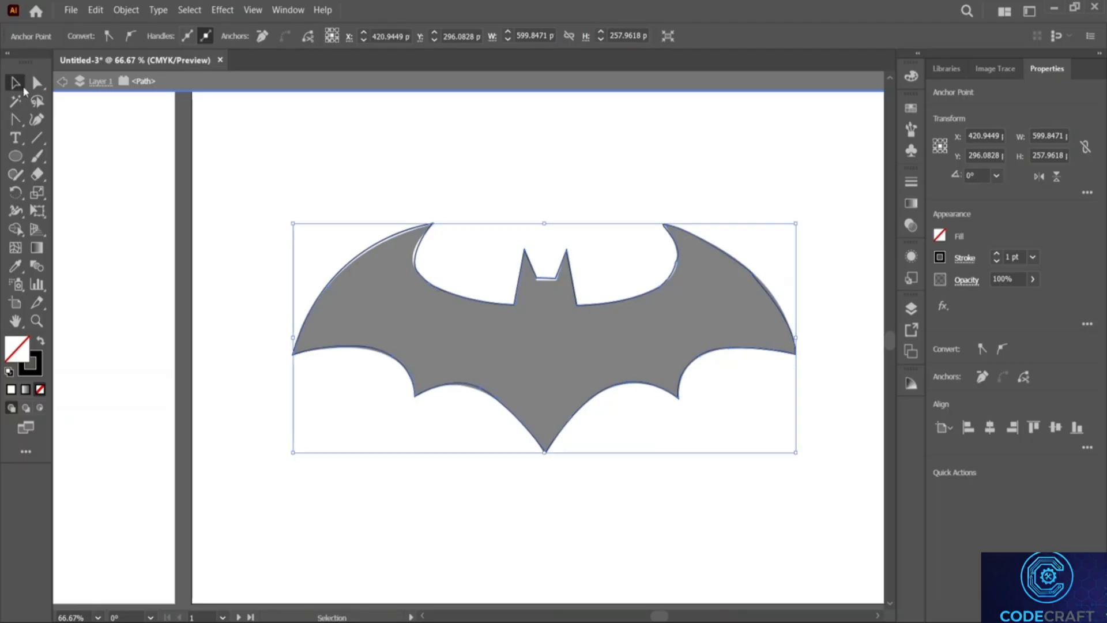
drag(505, 305, 132, 317)
scroll(473, 361, left, 4)
scroll(473, 363, left, 8)
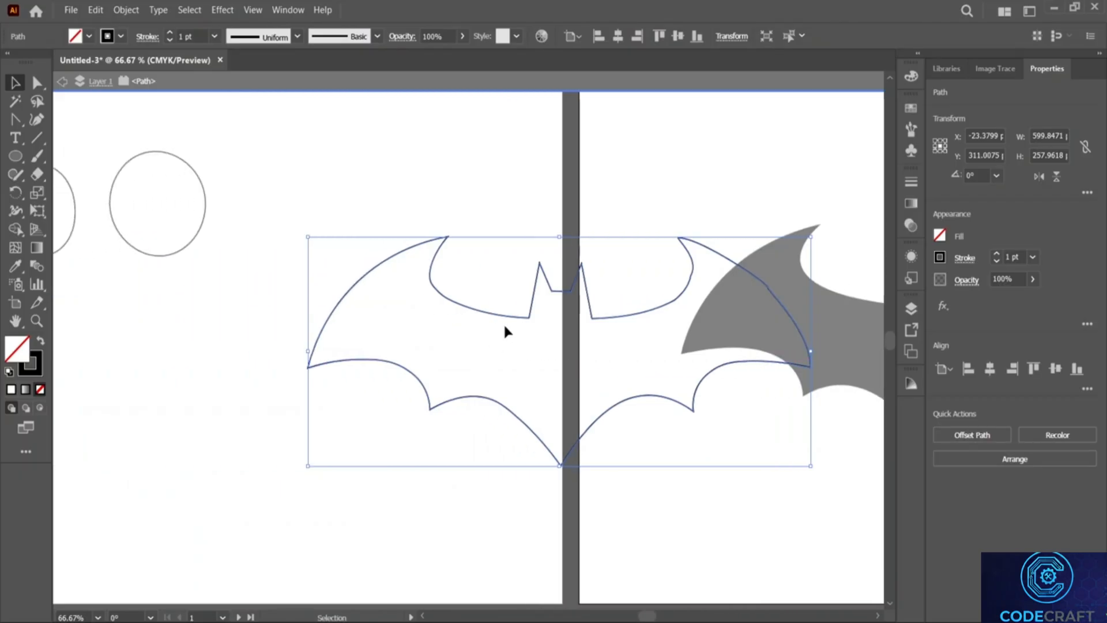
drag(504, 330, 234, 354)
scroll(440, 371, down, 1)
scroll(446, 369, left, 1)
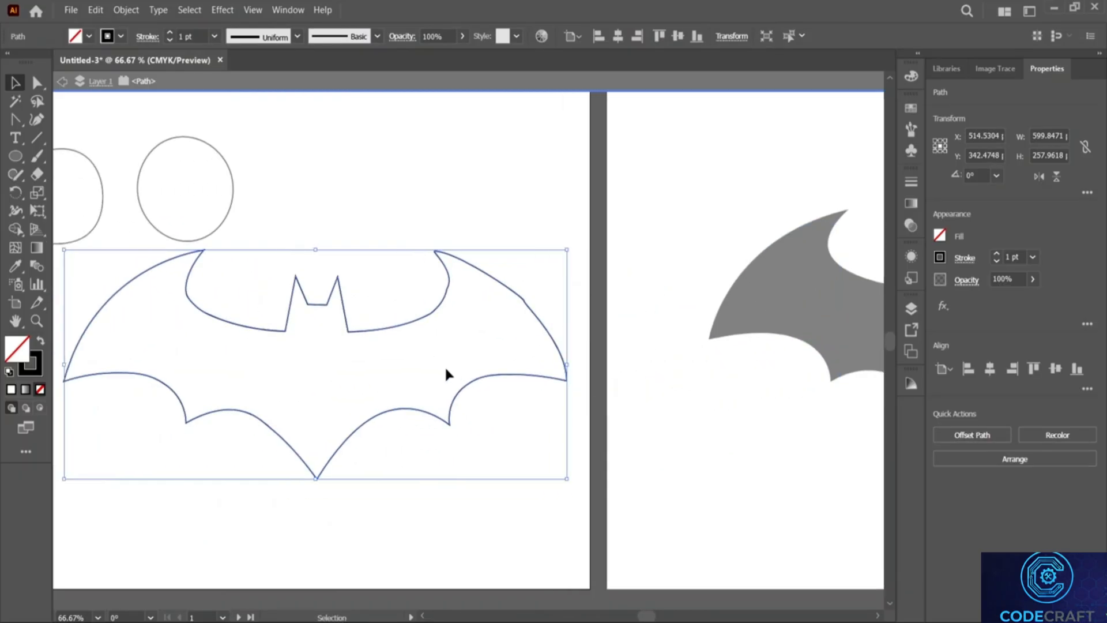
scroll(447, 374, left, 5)
drag(437, 328, 304, 333)
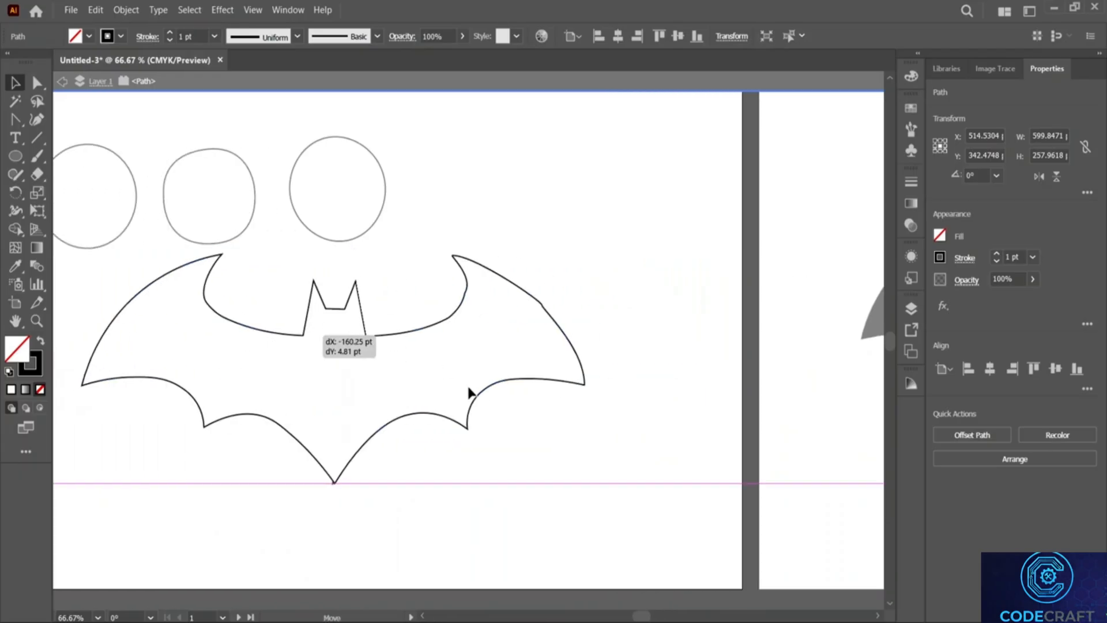
drag(470, 392, 470, 394)
scroll(628, 372, right, 4)
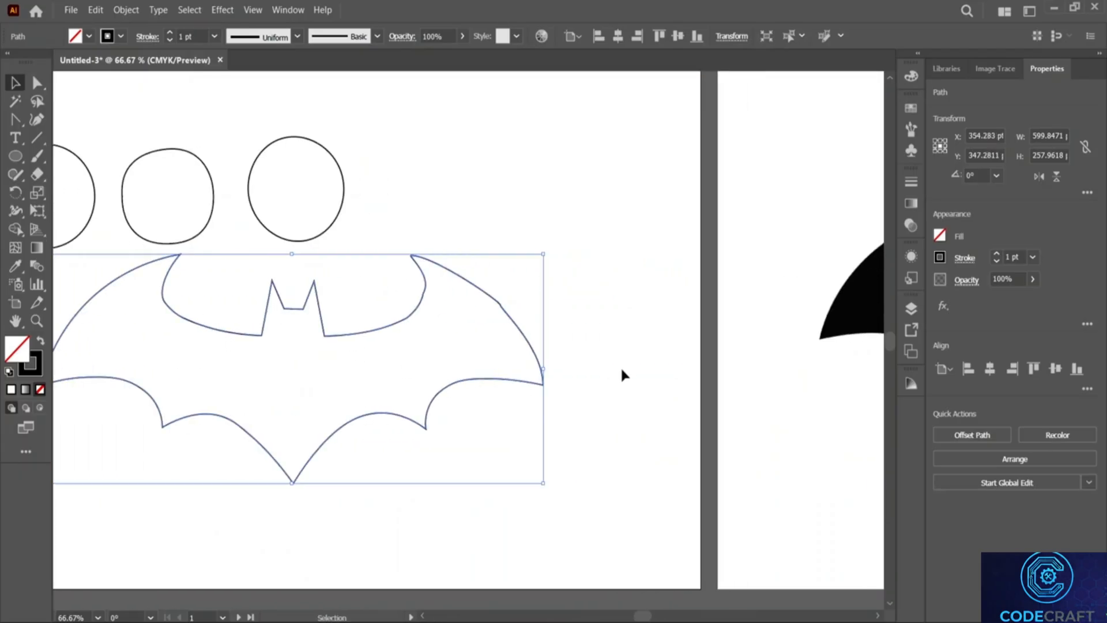
scroll(535, 376, left, 1)
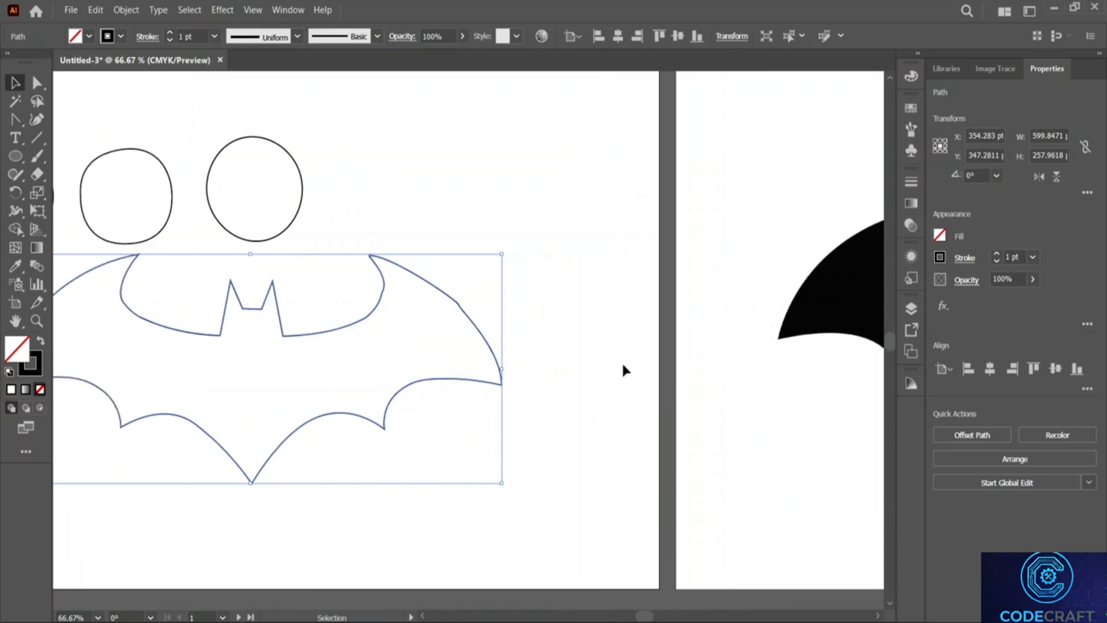
Fill the traced bat path with black
click(939, 235)
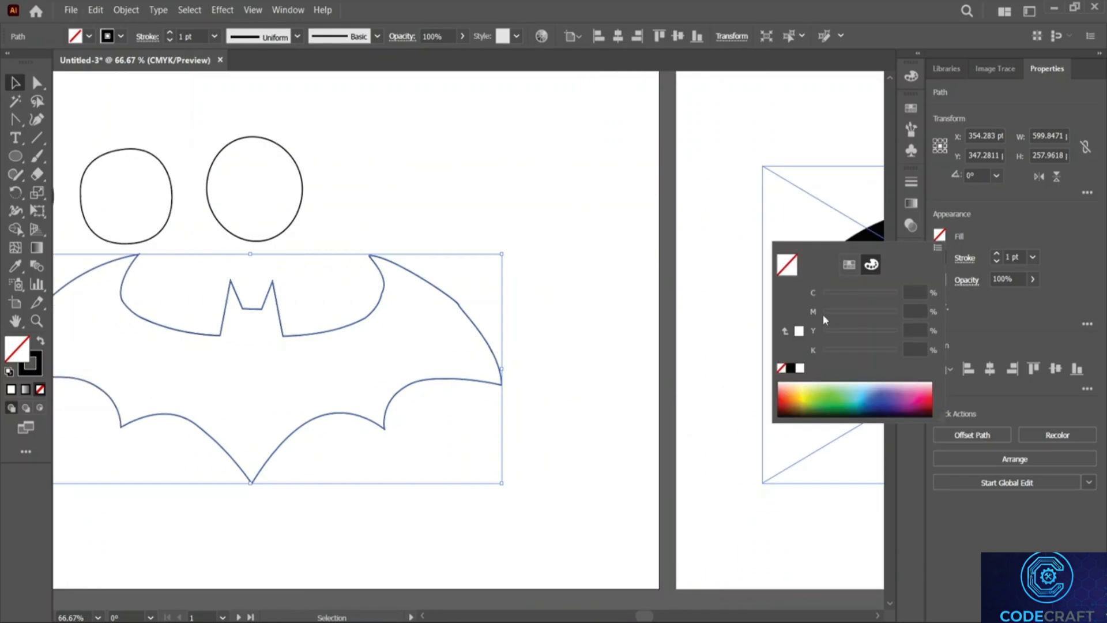
click(790, 368)
click(607, 333)
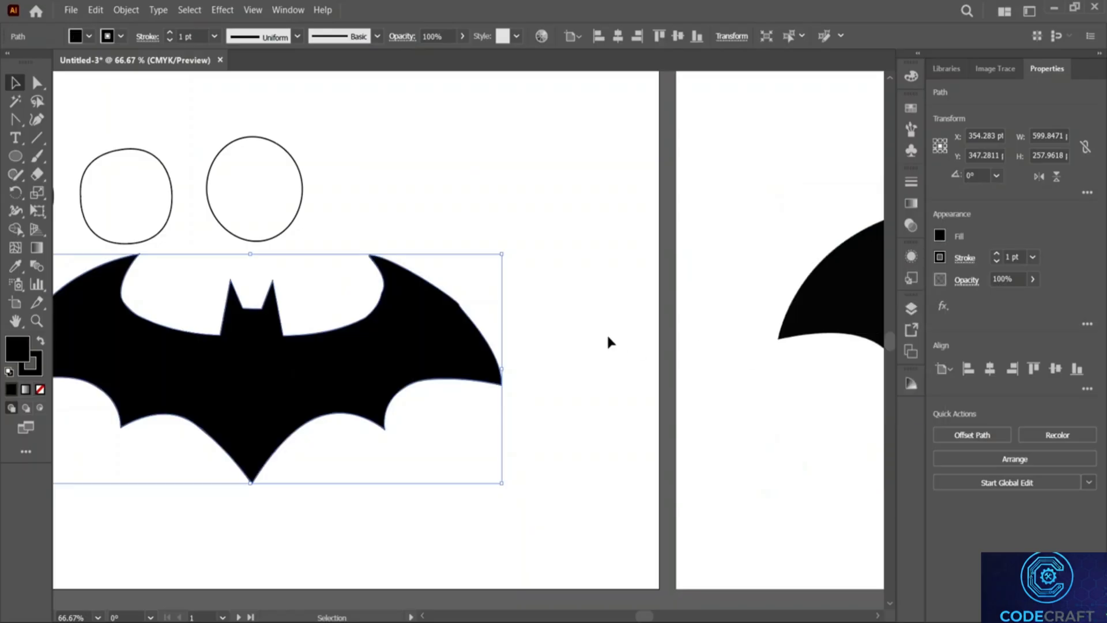
Reposition the black-filled bat lower and further right on the first artboard, clear of the circles above it
scroll(607, 333, left, 2)
scroll(607, 334, right, 3)
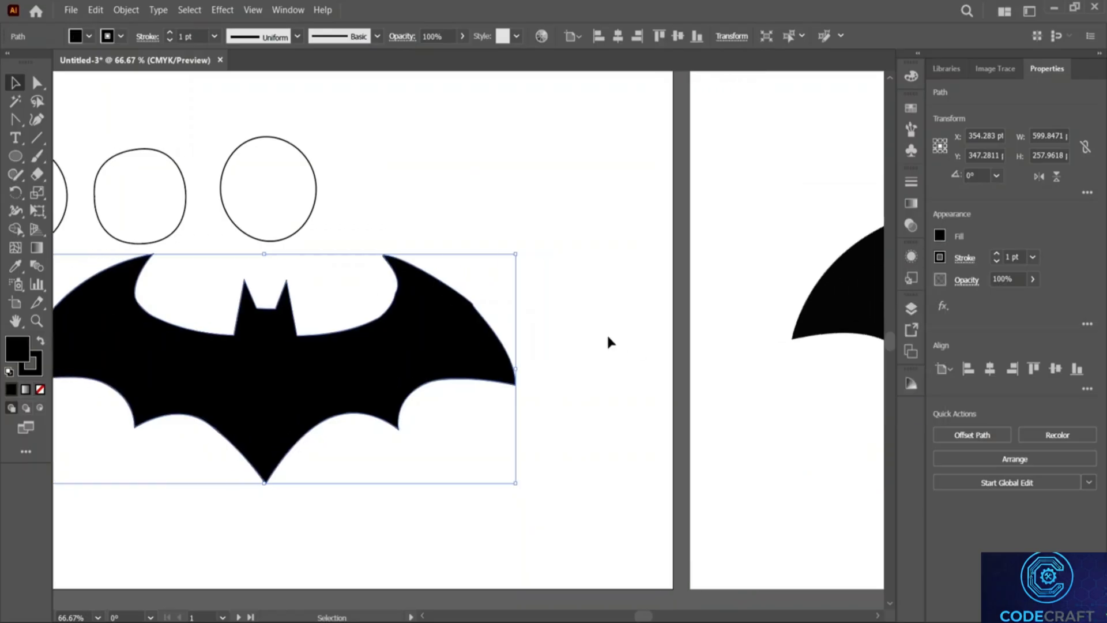
scroll(604, 340, right, 3)
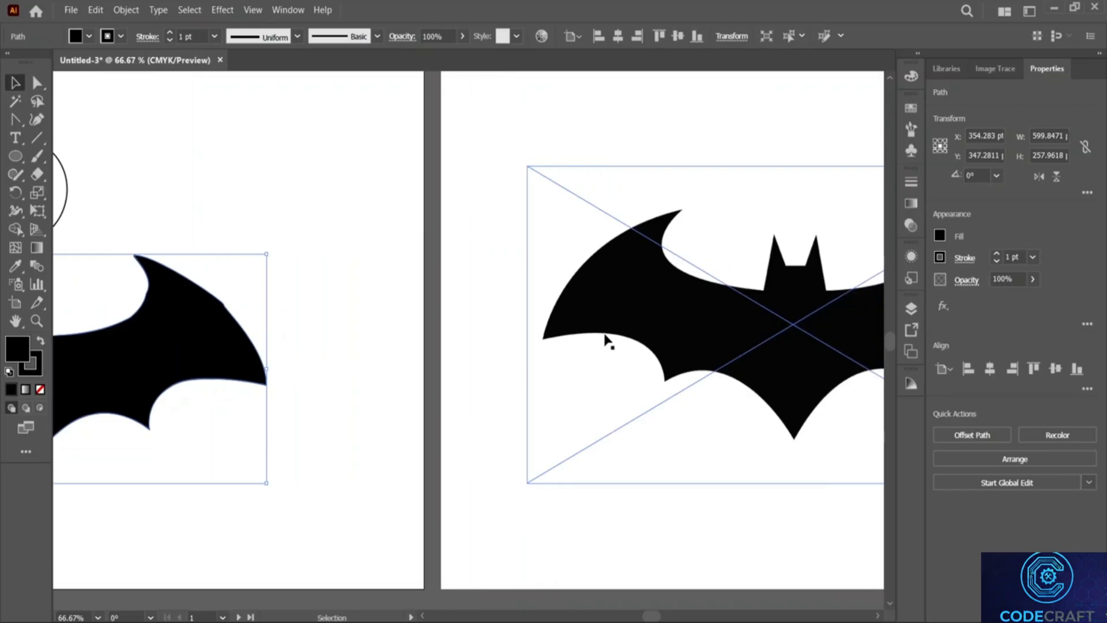
scroll(604, 340, left, 3)
scroll(606, 340, left, 3)
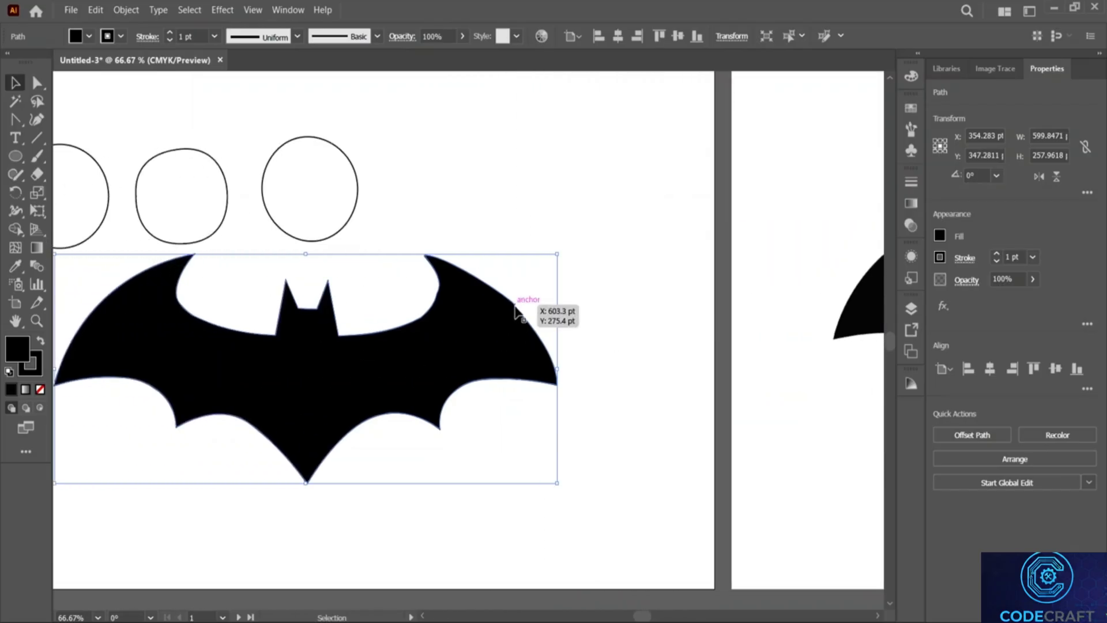
drag(517, 312, 509, 315)
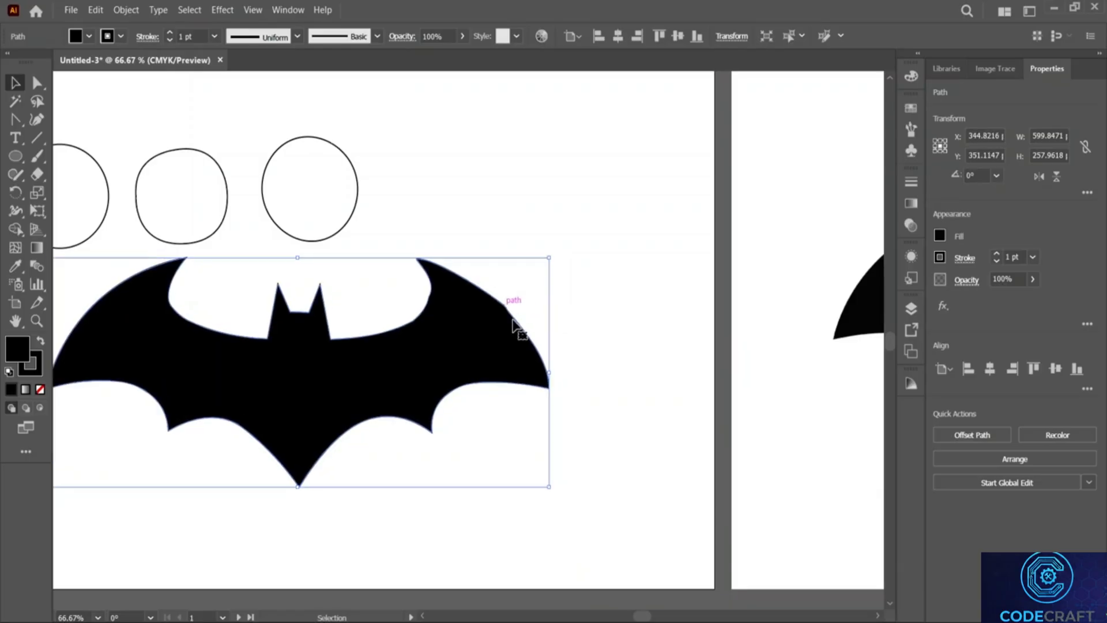
click(587, 351)
drag(506, 361, 585, 384)
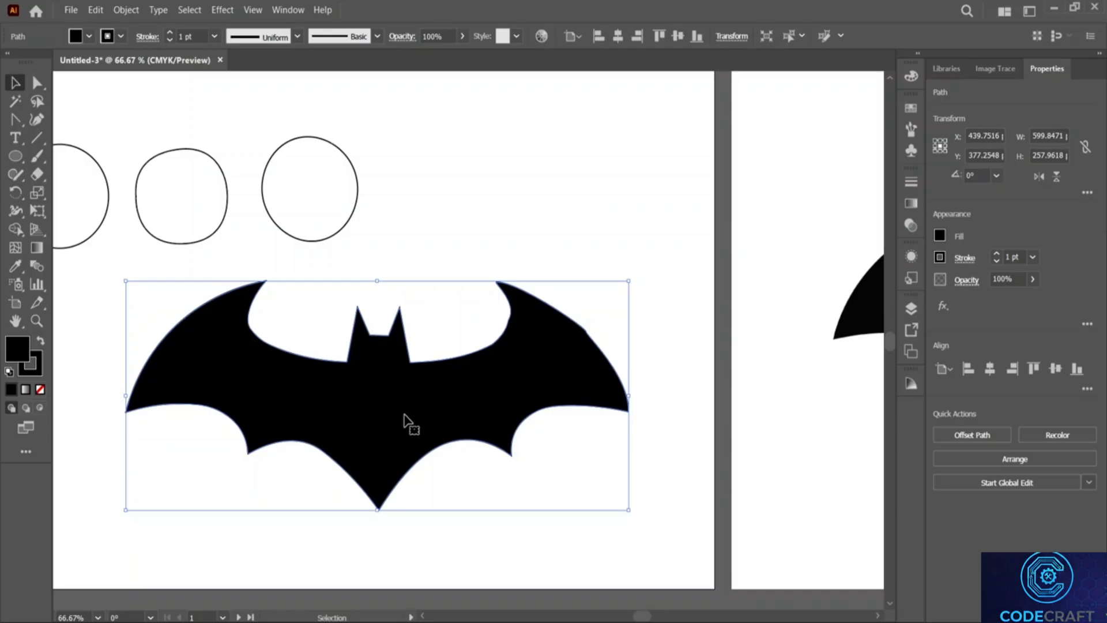
Move the original bat slightly lower on the second artboard and place the traced black bat above it, clearing space on the first artboard
click(16, 115)
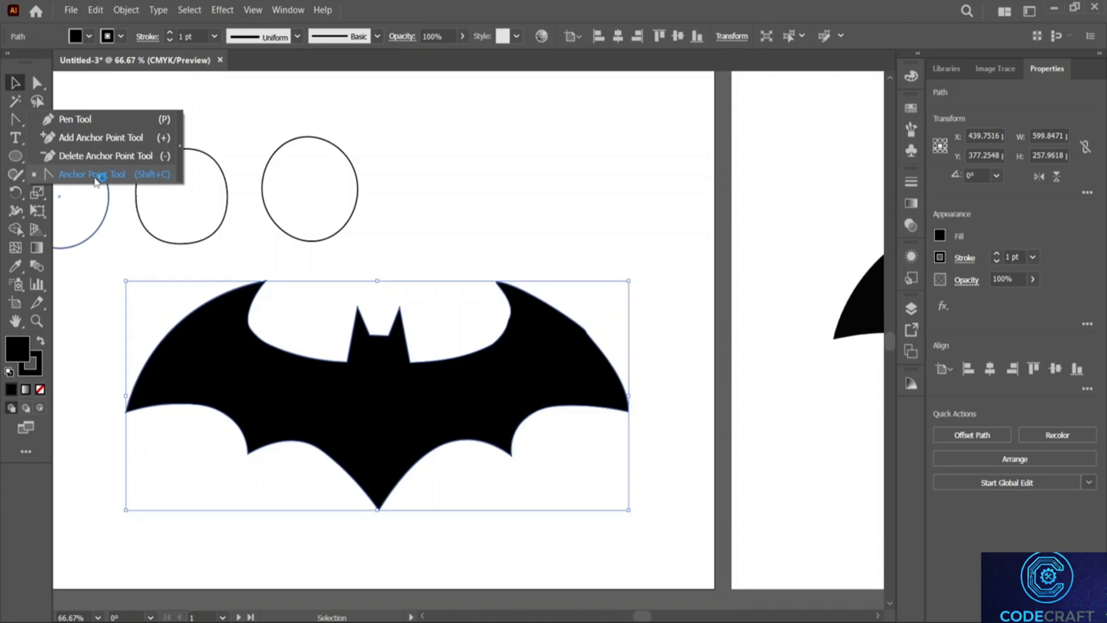
click(565, 239)
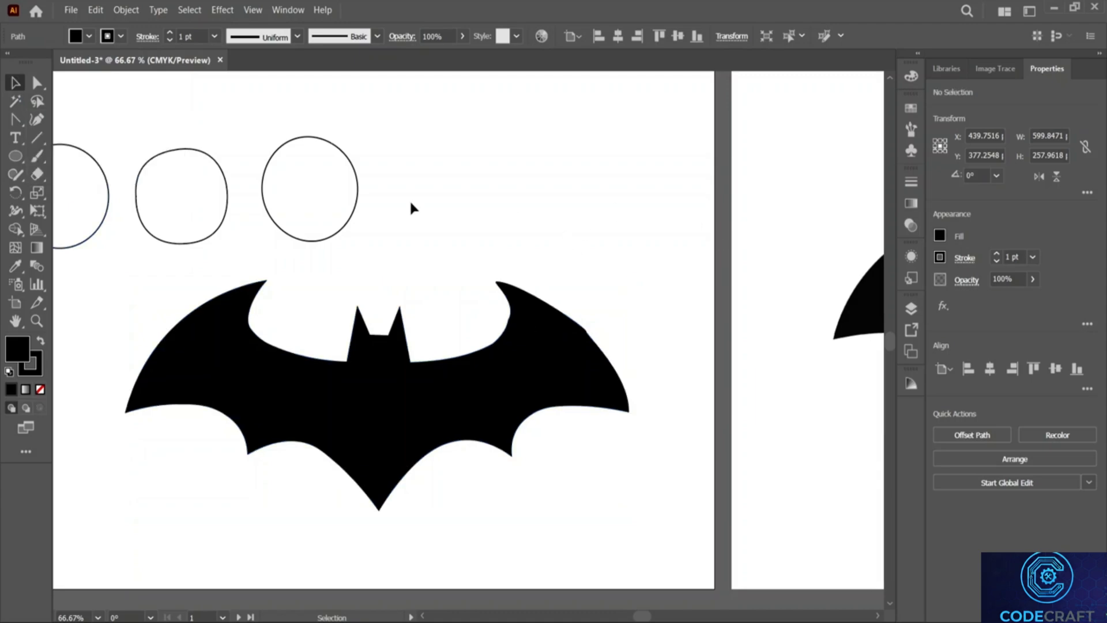
key(z)
alt+click(489, 392)
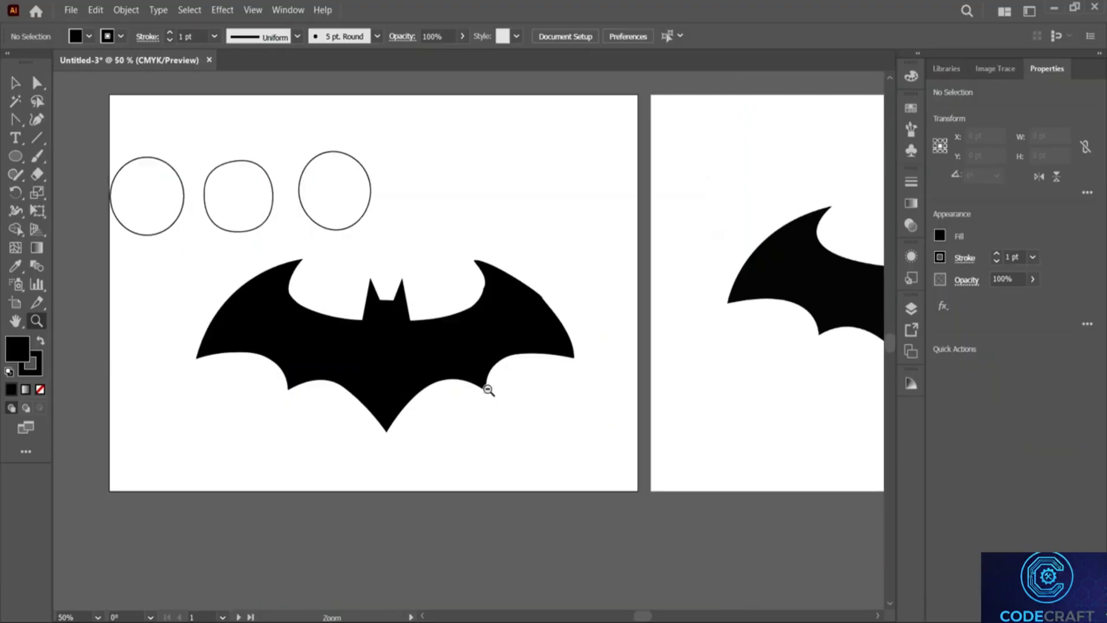
alt+click(488, 389)
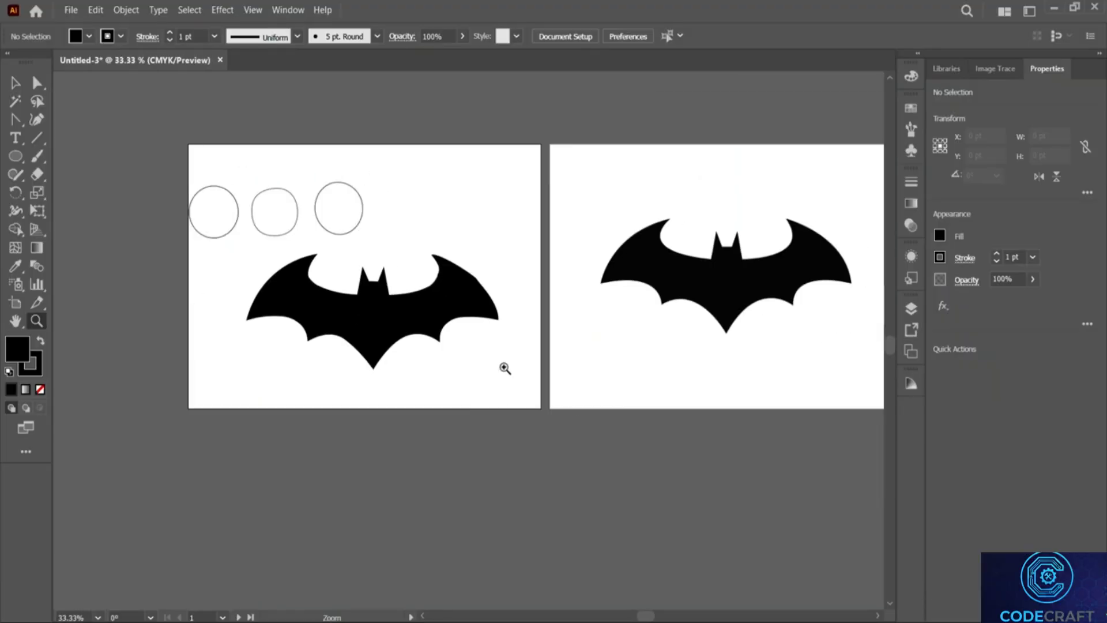
click(15, 83)
drag(719, 289, 731, 331)
drag(402, 319, 765, 207)
click(407, 304)
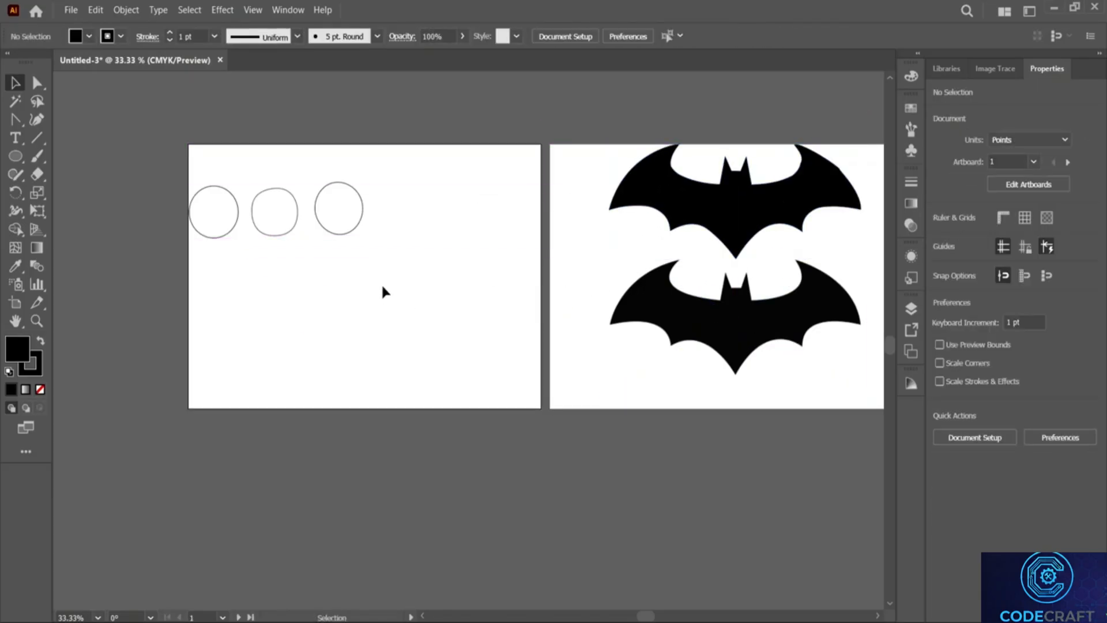
scroll(388, 288, left, 2)
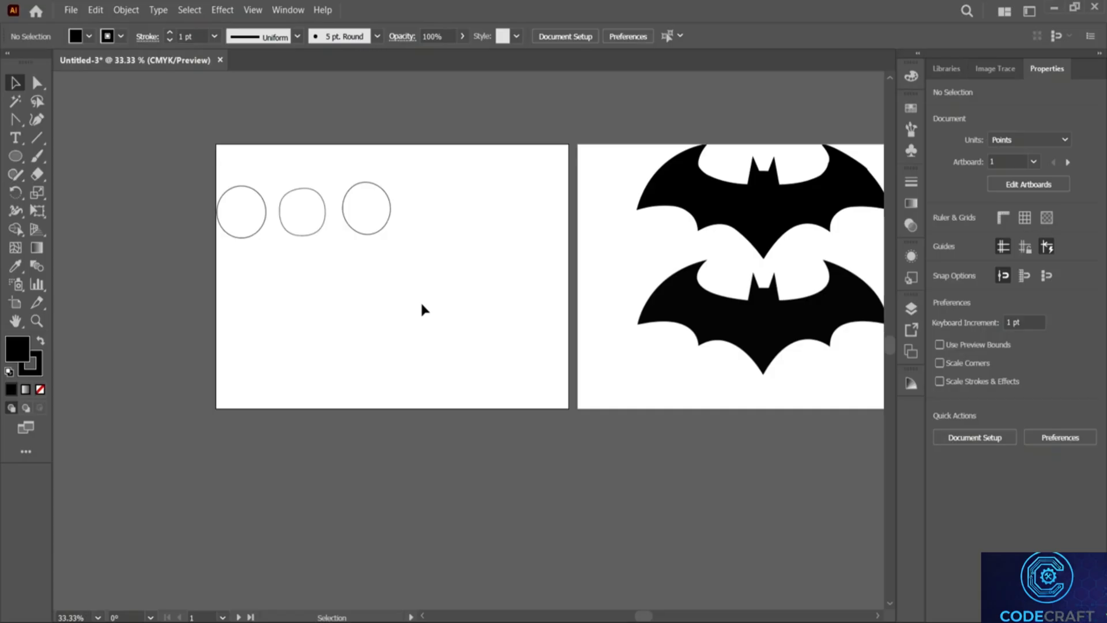
key(z)
click(420, 303)
click(395, 284)
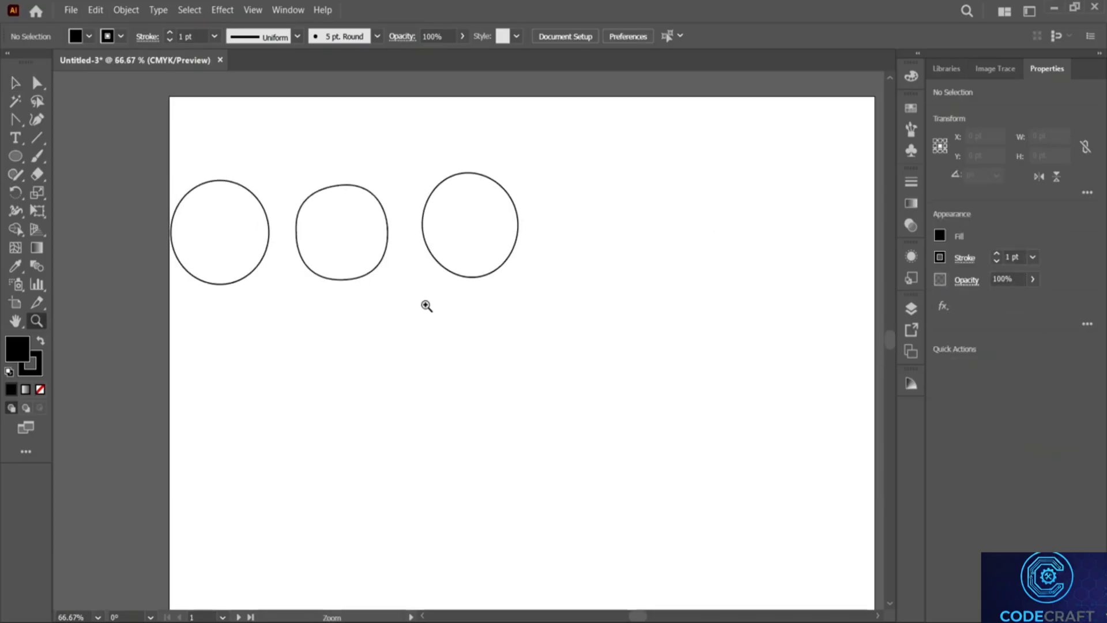
click(18, 124)
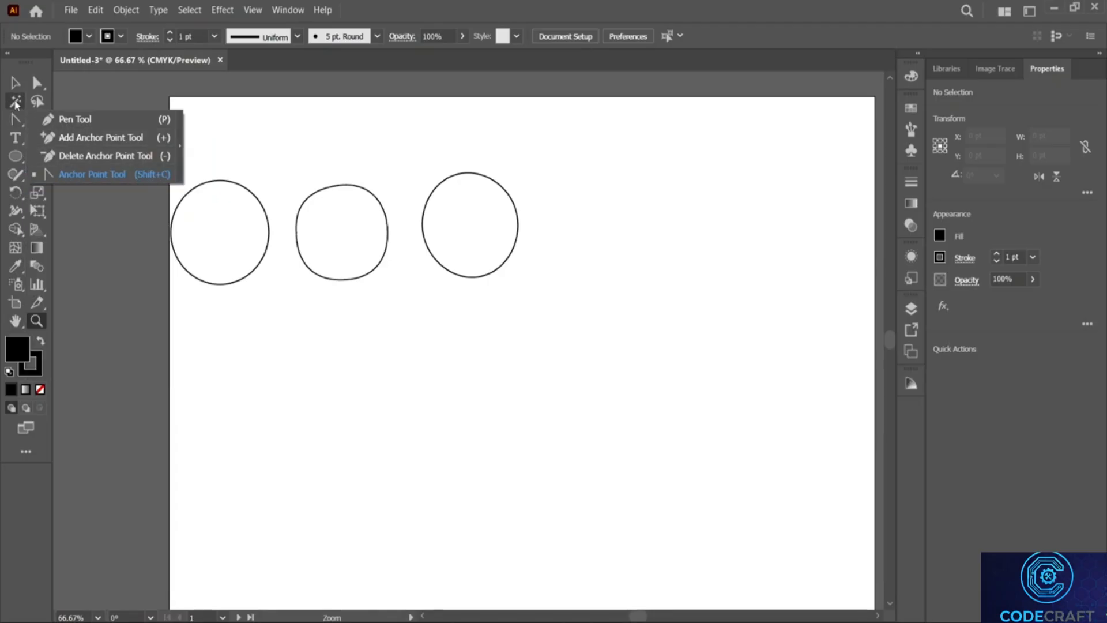
click(111, 87)
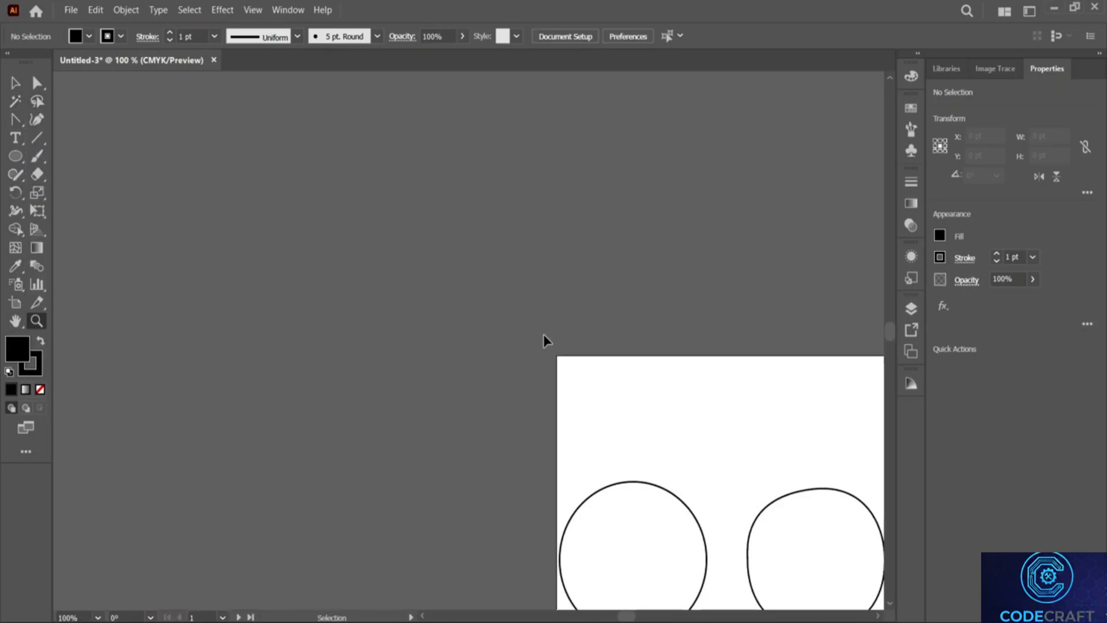
key(ctrl+z)
Draw a rectangle about 244 pt wide and 113 pt high on the first artboard, below the three circles
scroll(558, 366, down, 5)
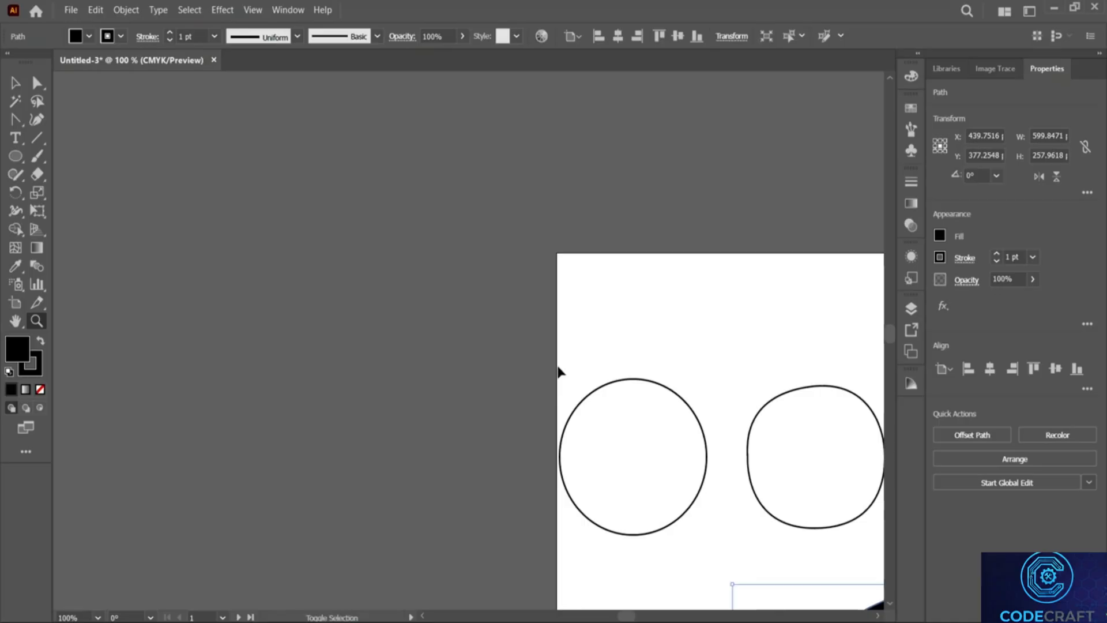
scroll(553, 367, right, 8)
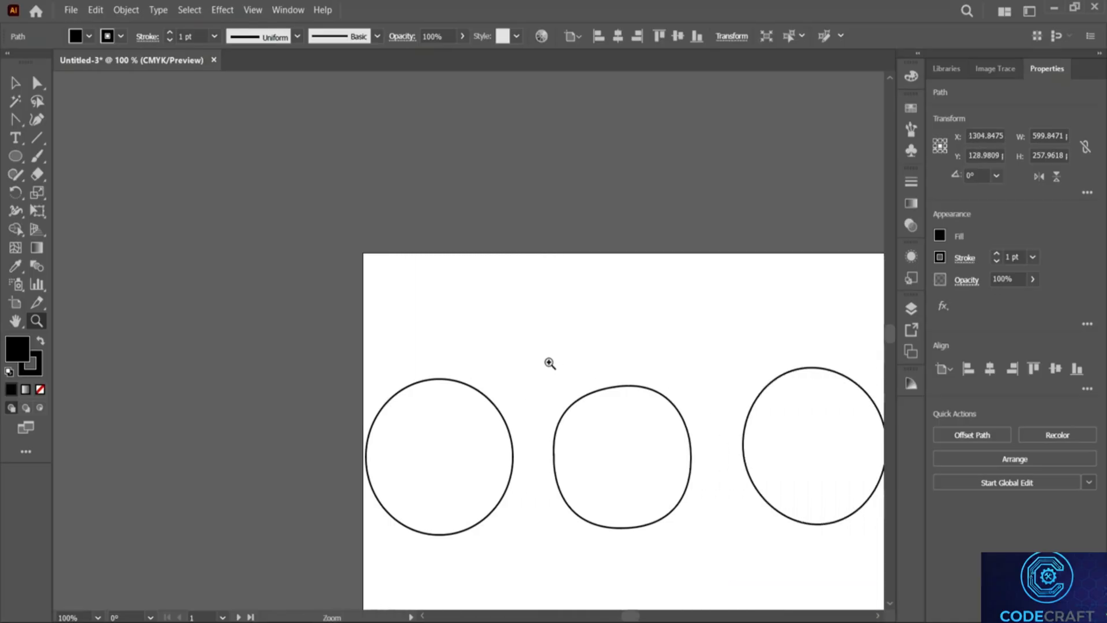
scroll(549, 363, right, 8)
scroll(554, 358, down, 8)
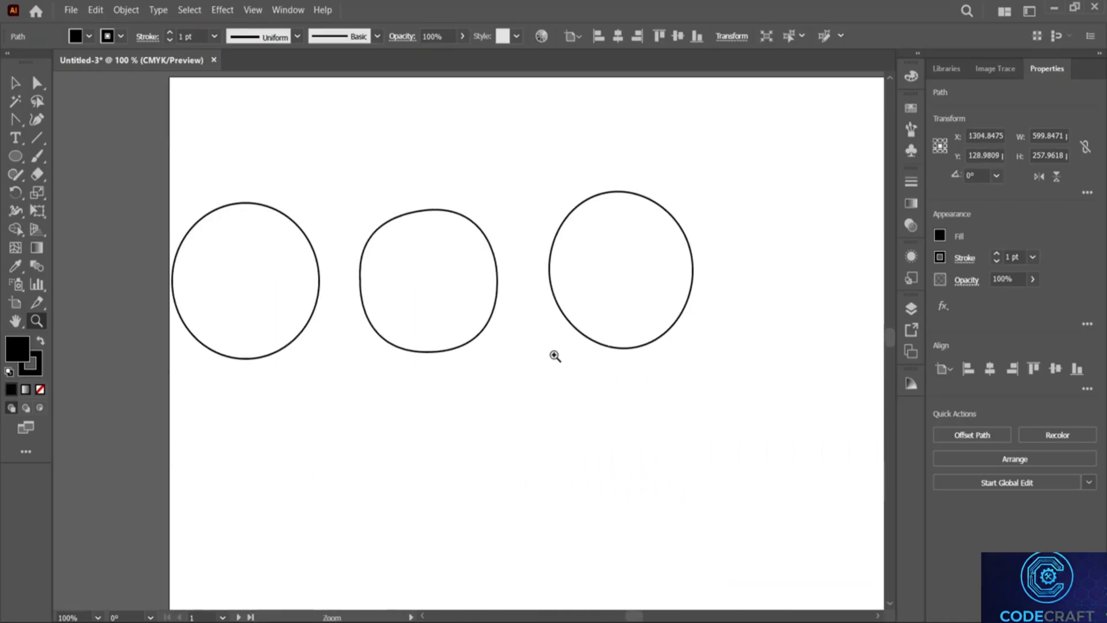
scroll(555, 356, down, 2)
click(13, 156)
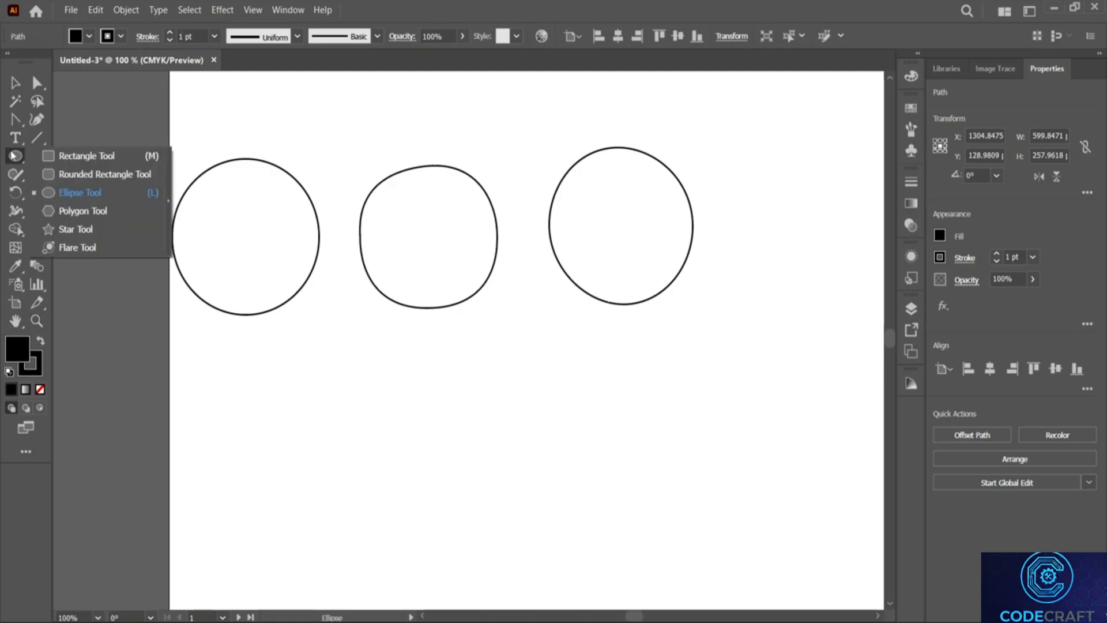
click(110, 193)
drag(425, 426, 733, 576)
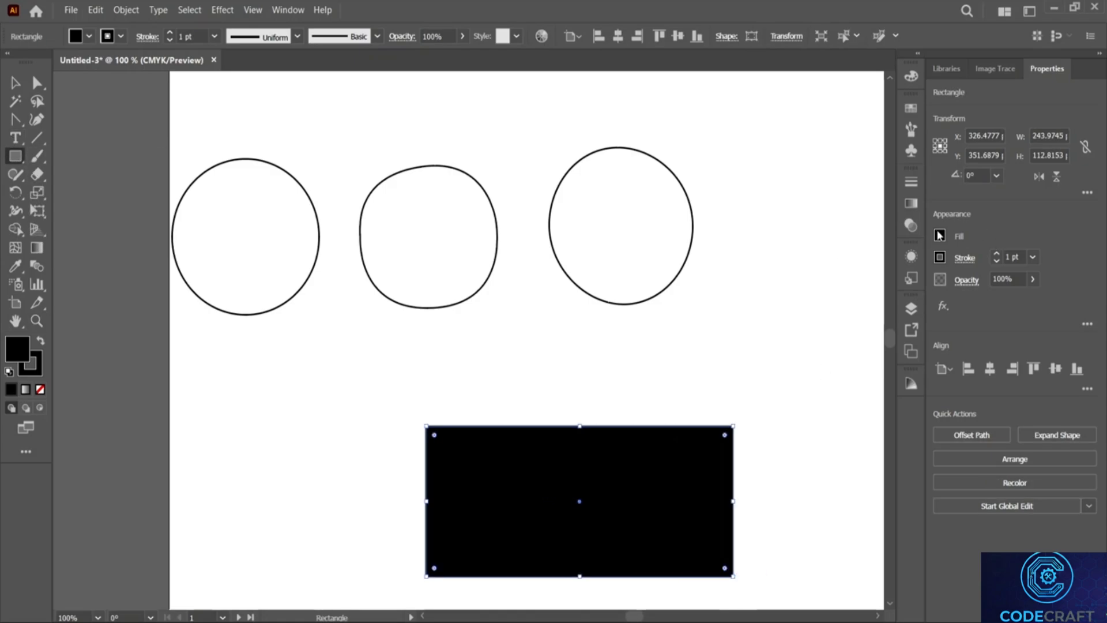
Fill the rectangle with white and set its stroke weight to 4 pt
click(942, 235)
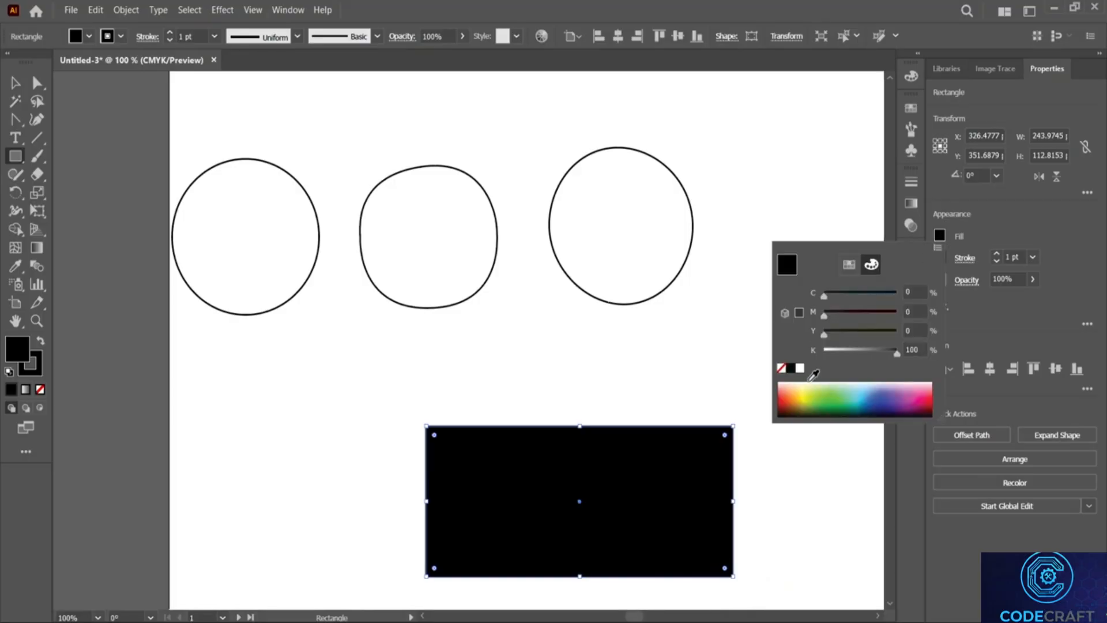
click(801, 368)
click(980, 223)
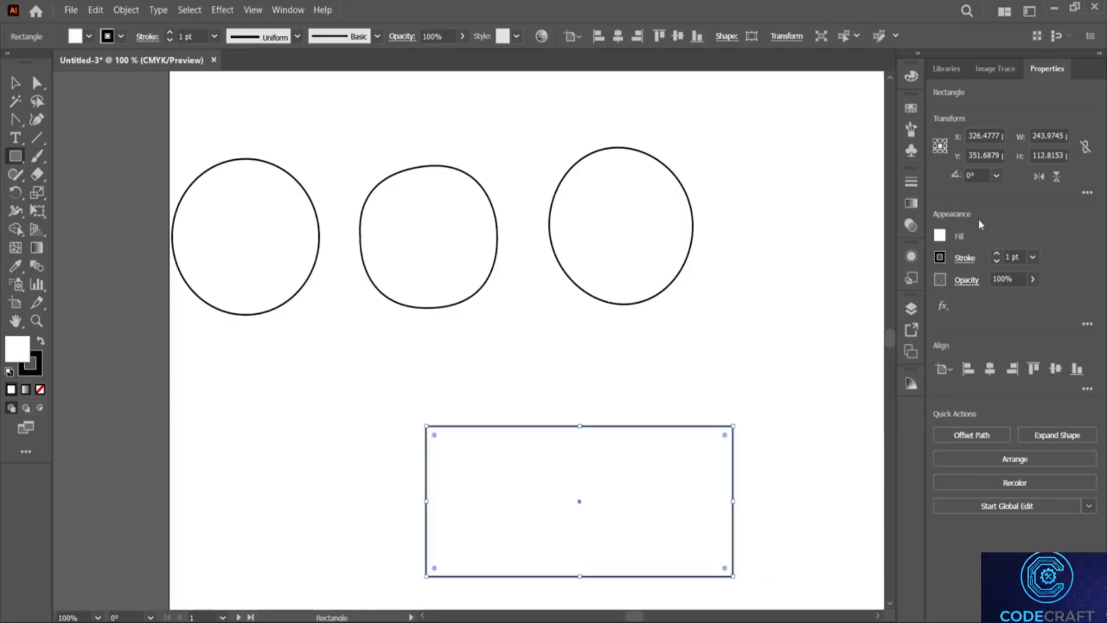
scroll(1016, 257, up, 5)
scroll(1016, 257, down, 1)
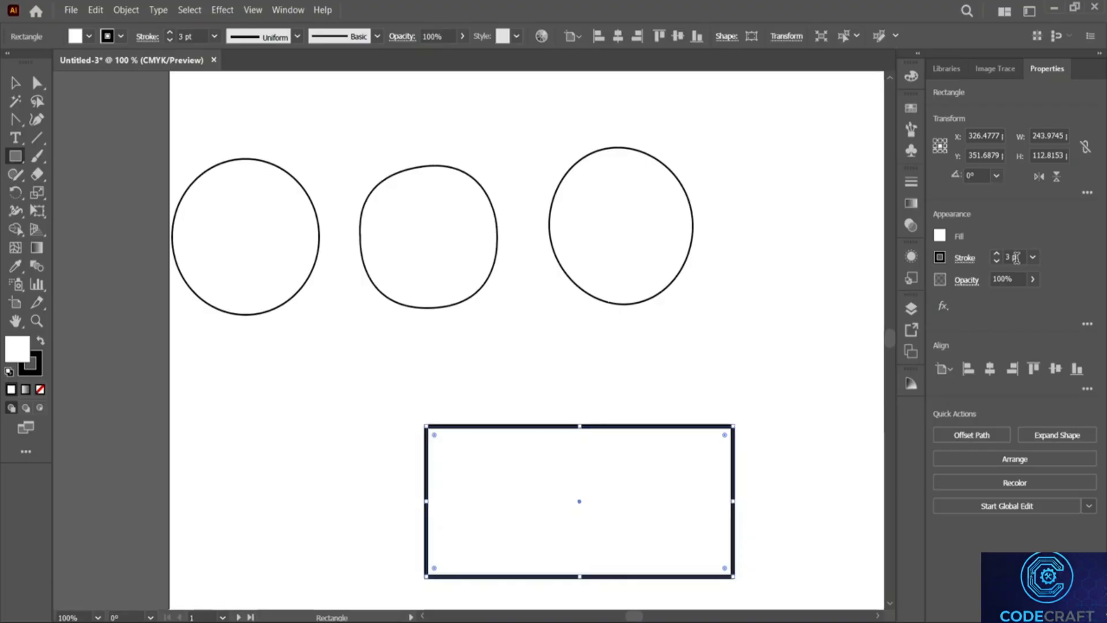
Stretch the rectangle's top edge upward until the shape is about 124 pt high
key(v)
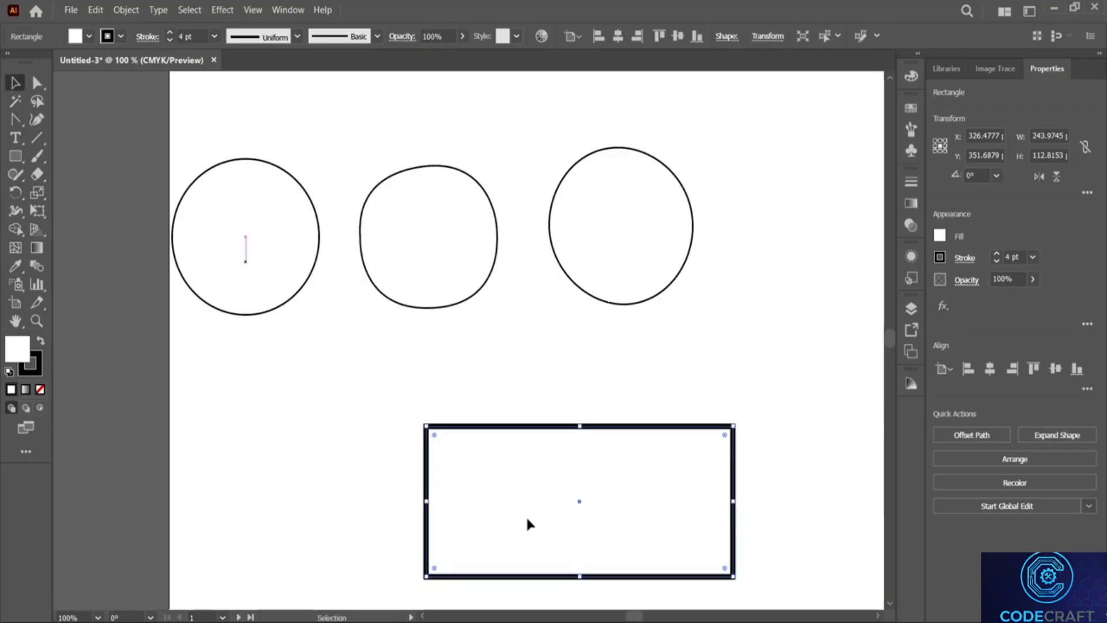
scroll(588, 513, down, 3)
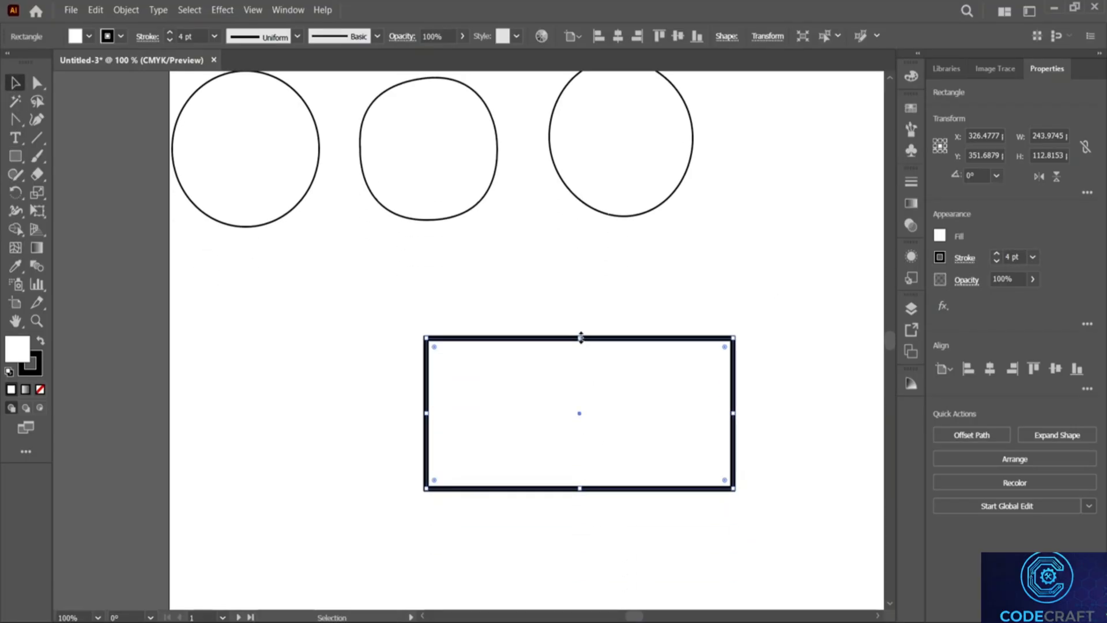
drag(581, 338, 581, 323)
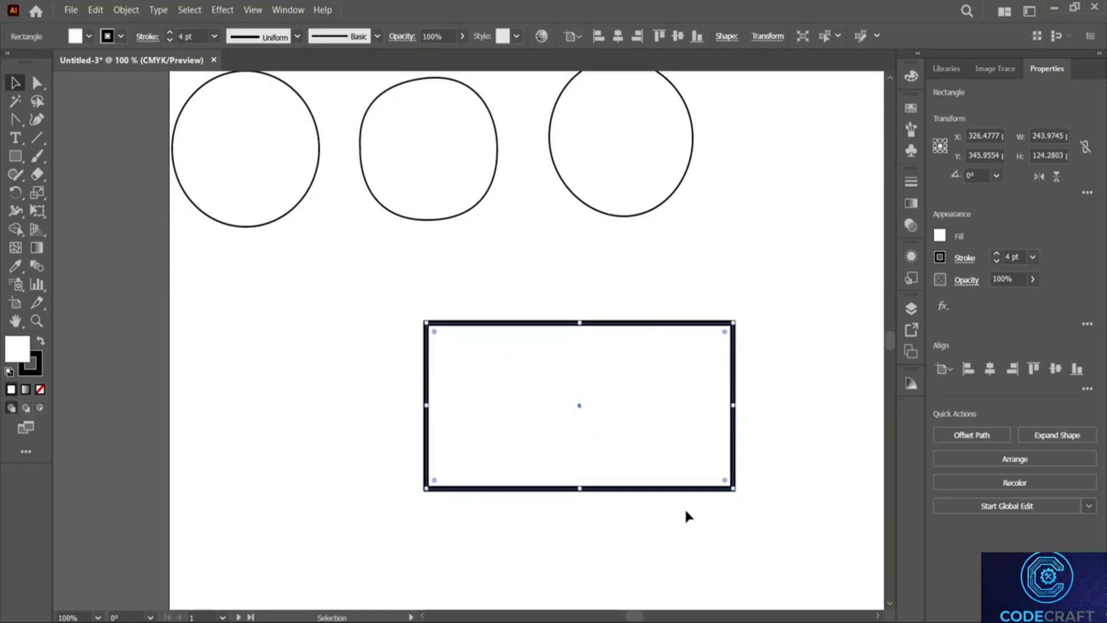
Reshape the rectangle into a trapezoid by moving its two upper corner anchor points inward and down with Direct Selection
click(34, 83)
key(Return)
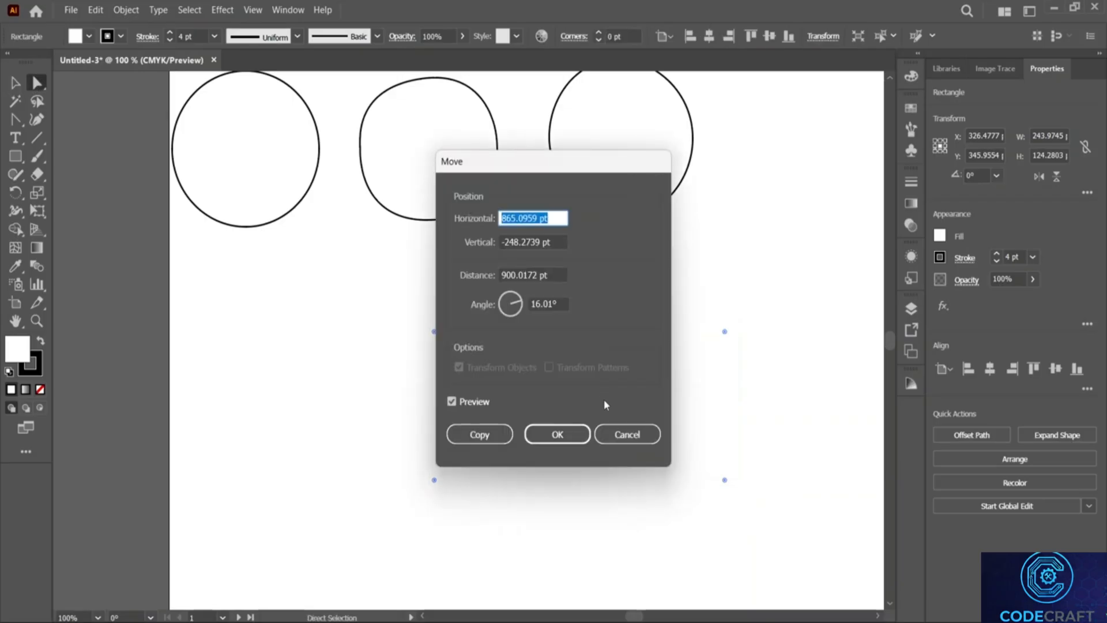
key(Escape)
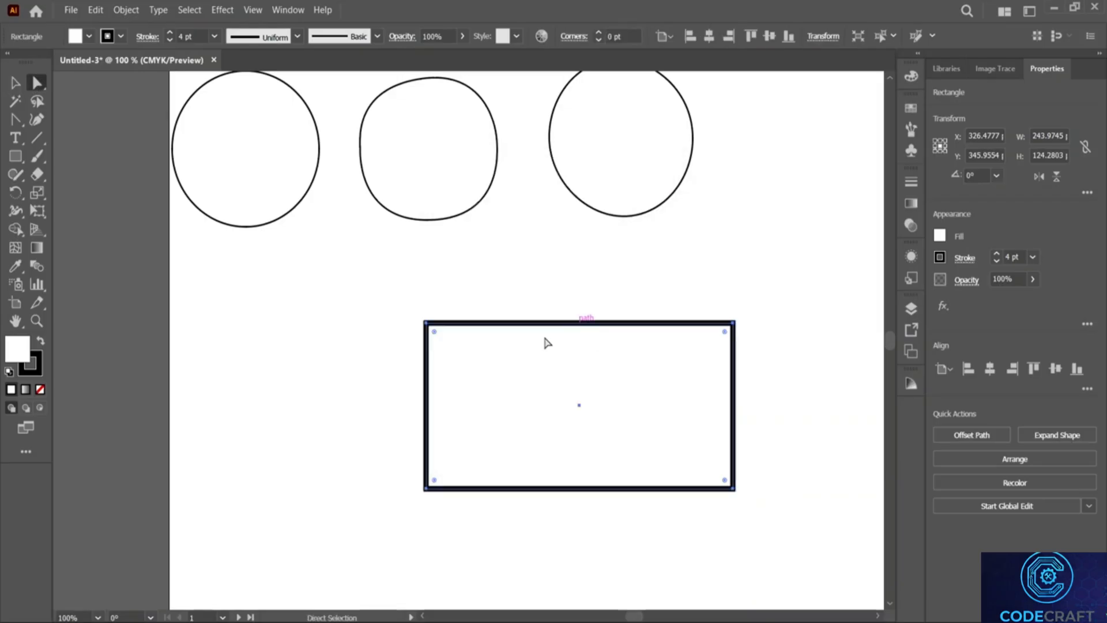
drag(432, 329, 535, 421)
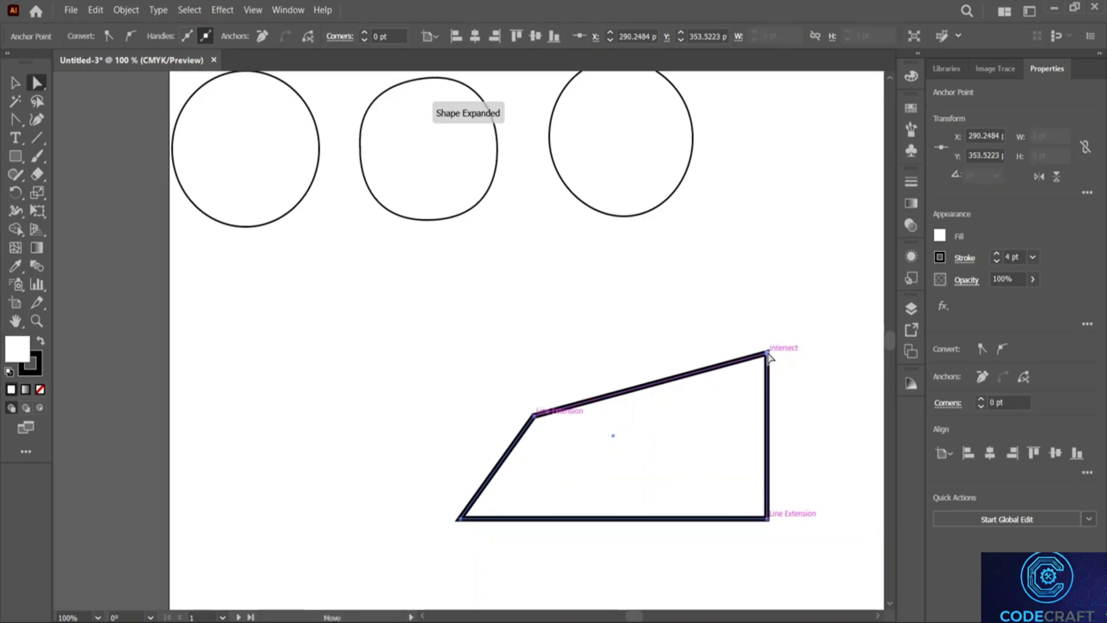
drag(768, 357, 666, 415)
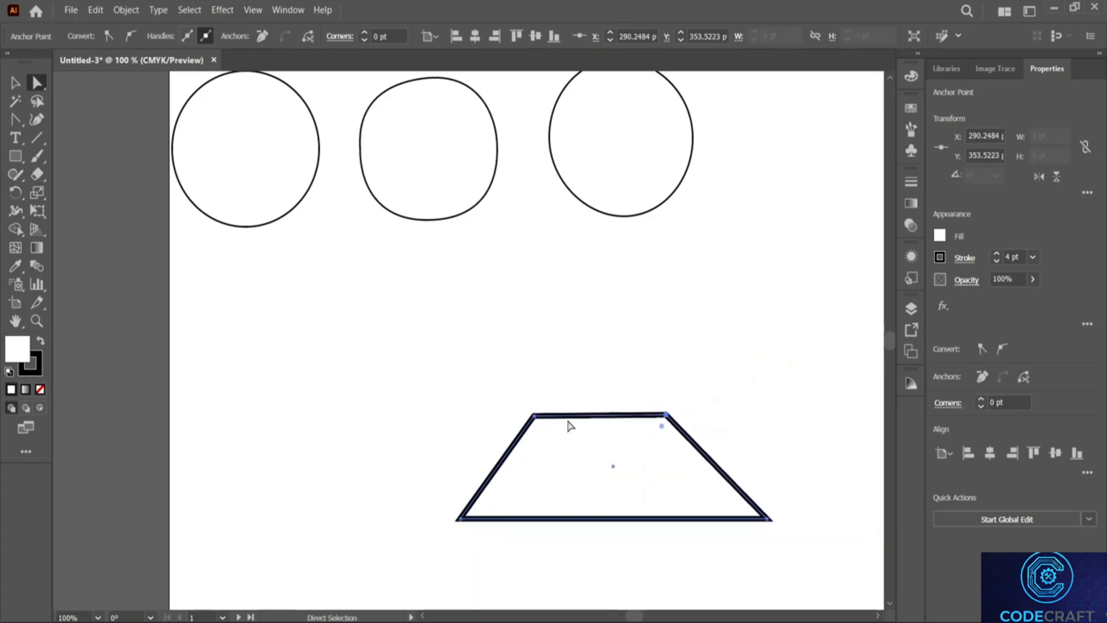
Add an anchor point near the middle of each of the trapezoid's four sides
click(15, 120)
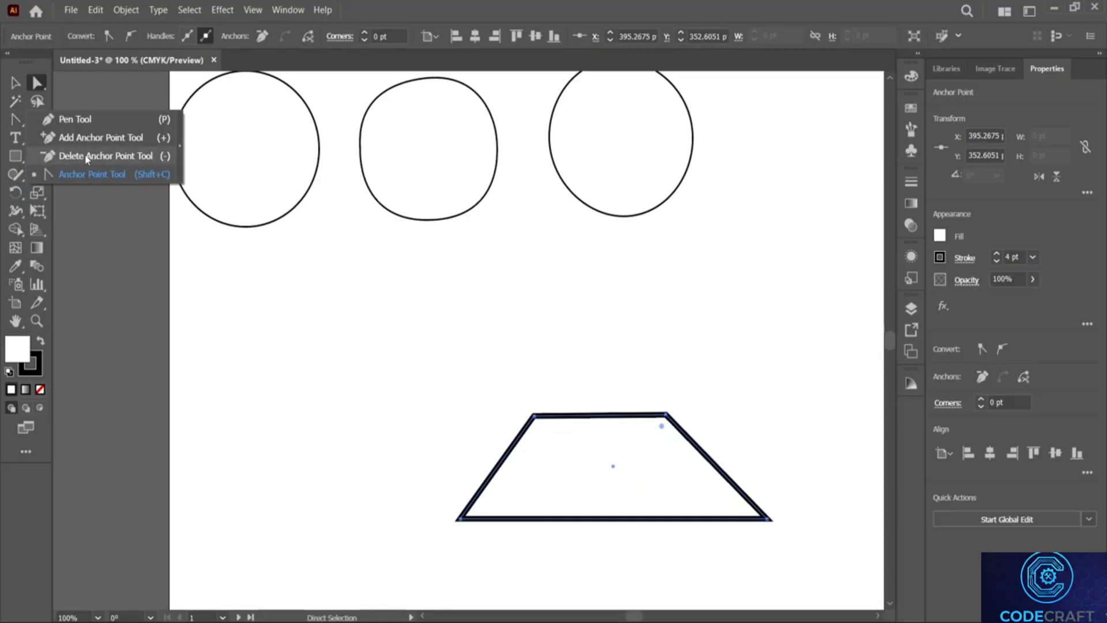
click(86, 137)
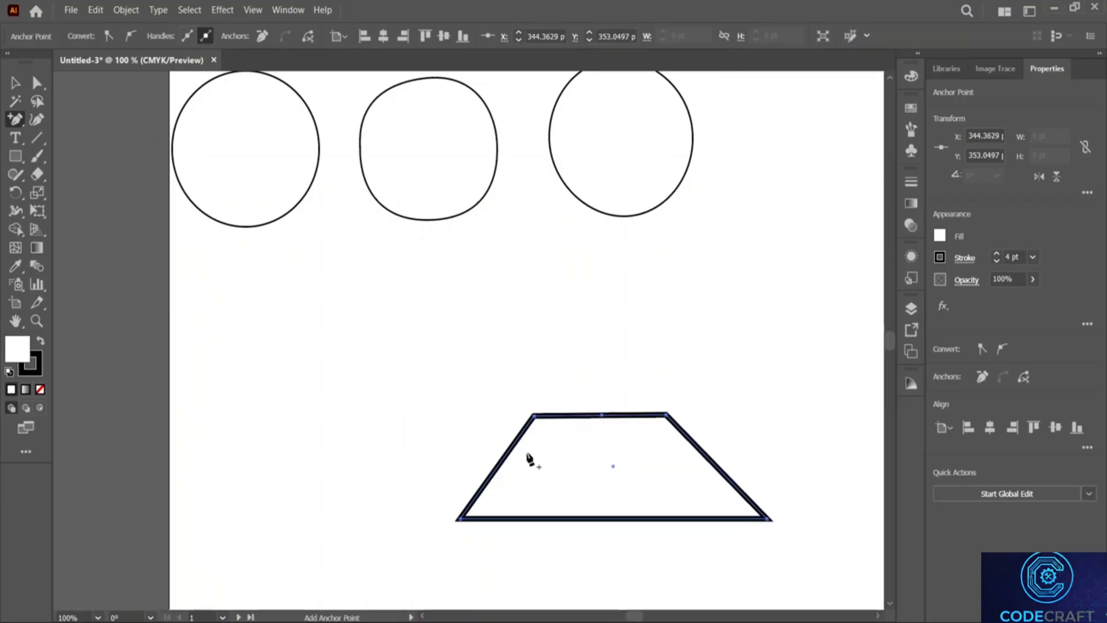
click(613, 518)
click(711, 461)
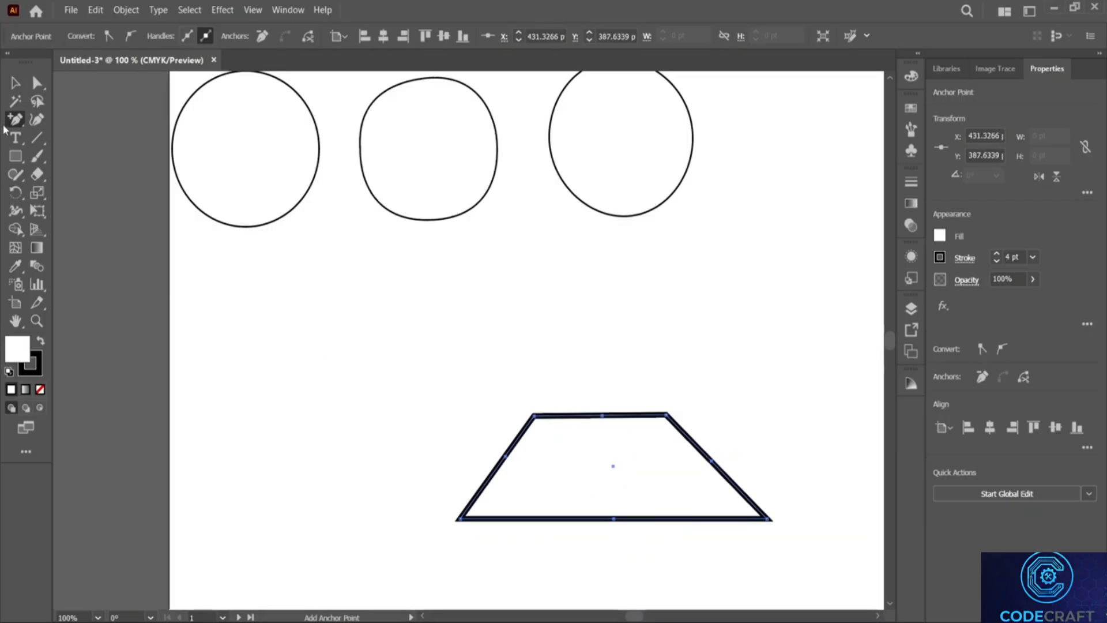
Form a three-pointed crown by moving the top-middle anchor point up and the two side anchor points outward and up, evening out the peaks
click(37, 82)
drag(604, 416, 591, 333)
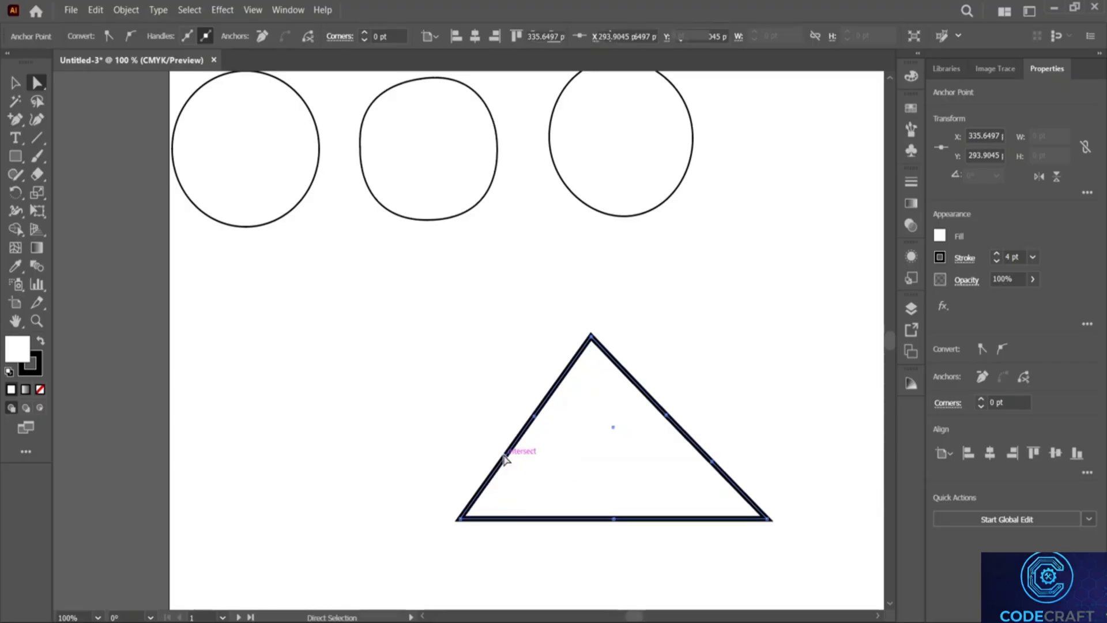
drag(507, 458, 413, 419)
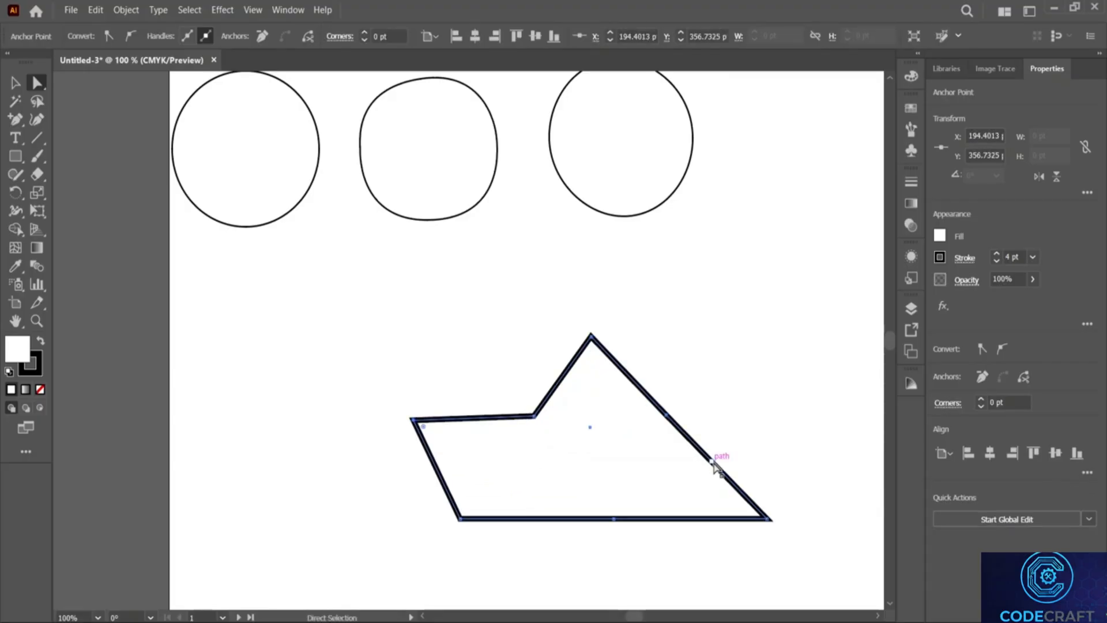
drag(714, 460, 748, 357)
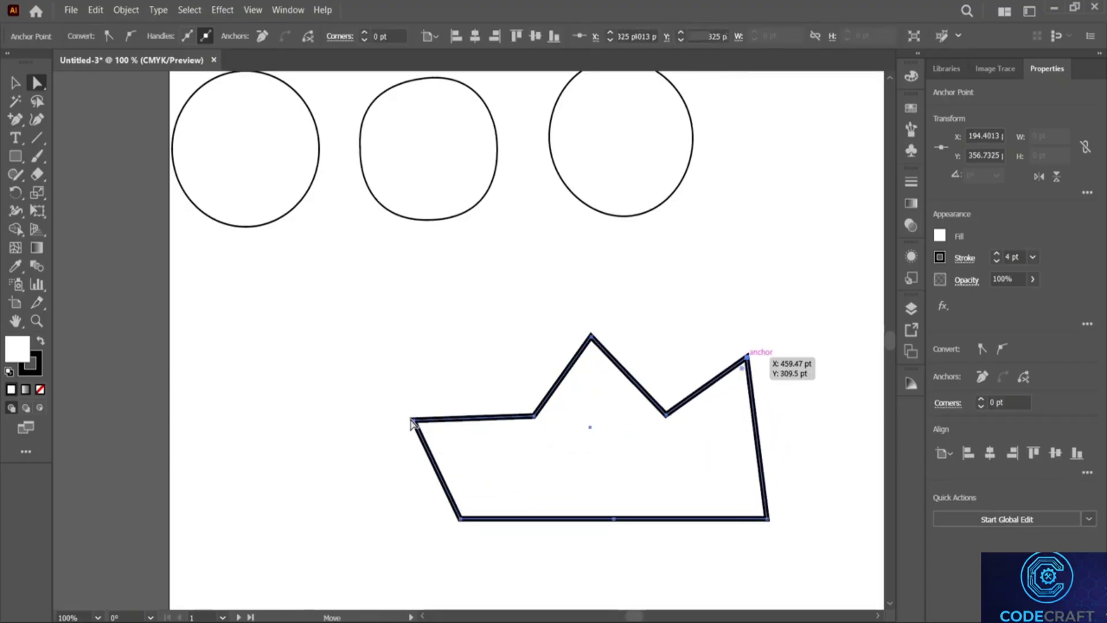
drag(413, 419, 452, 367)
drag(592, 334, 608, 335)
mouse_move(745, 358)
mouse_down()
mouse_move(769, 362)
mouse_move(759, 358)
mouse_up()
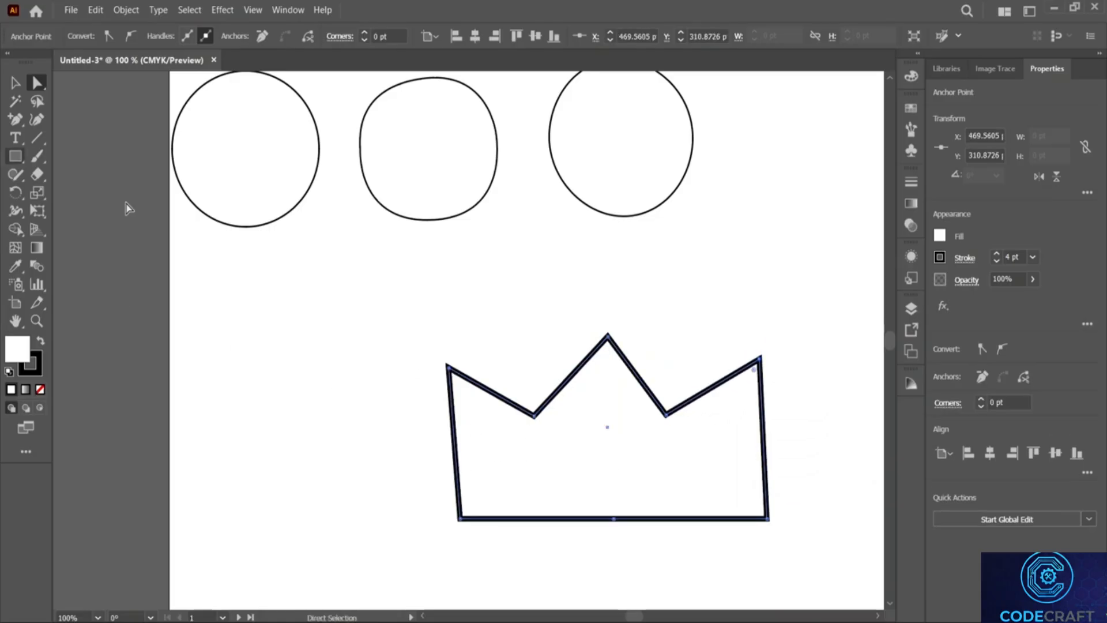
Delete the crown's two inner notch anchor points and its middle peak anchor point with the Delete Anchor Point tool
right_click(20, 122)
click(95, 155)
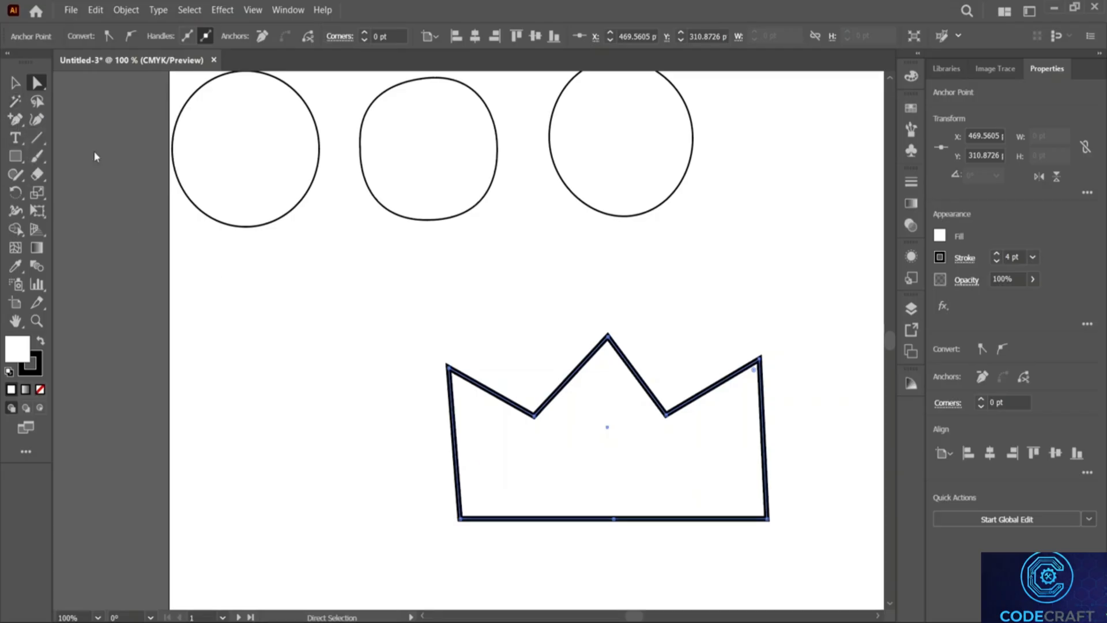
click(534, 415)
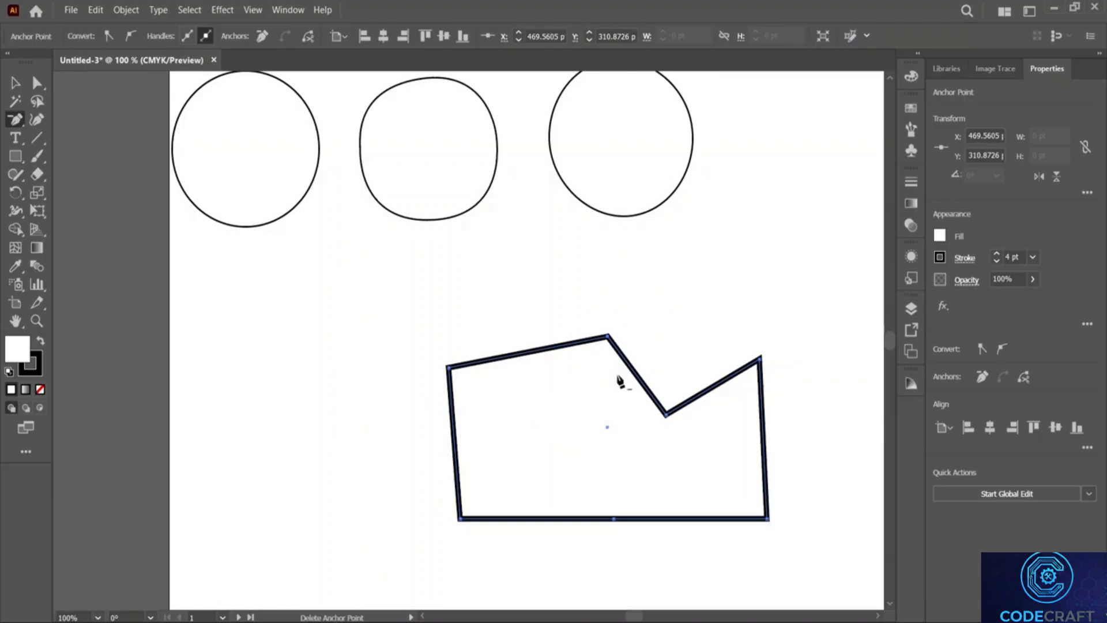
click(666, 415)
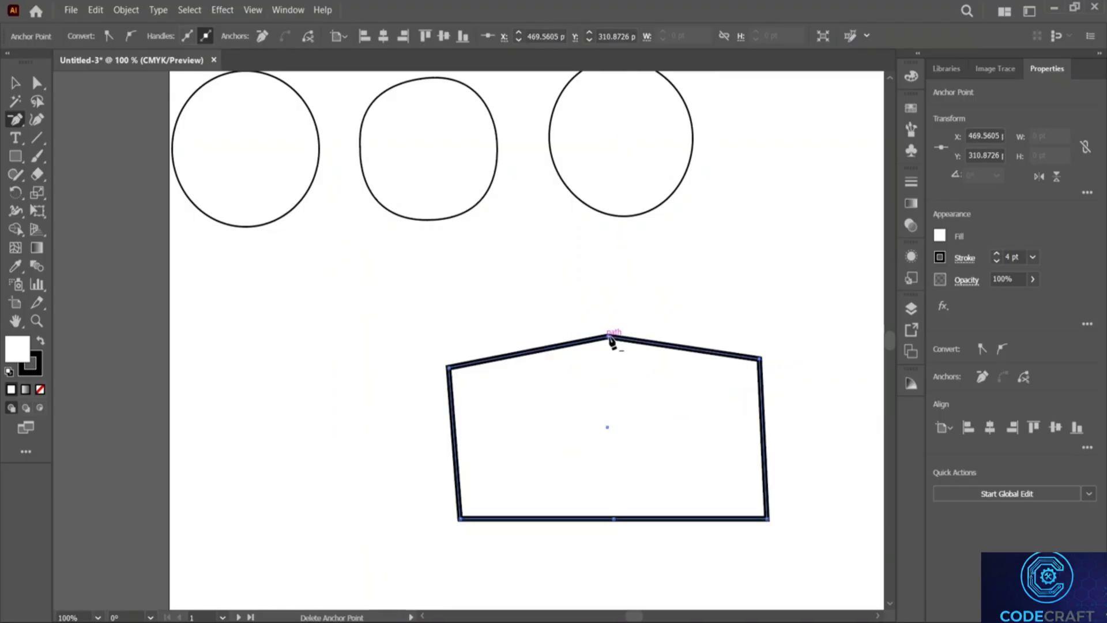
double_click(608, 338)
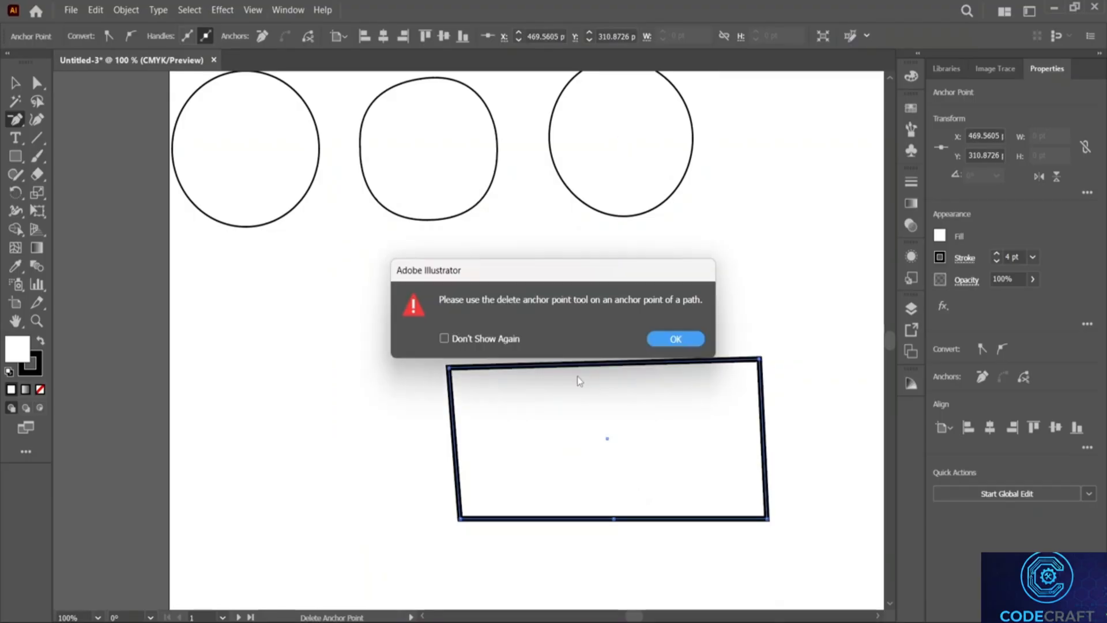
Dismiss the warning, then bend the quadrilateral's top edge downward with the Anchor Point tool and pull it back nearly straight
drag(545, 285, 313, 292)
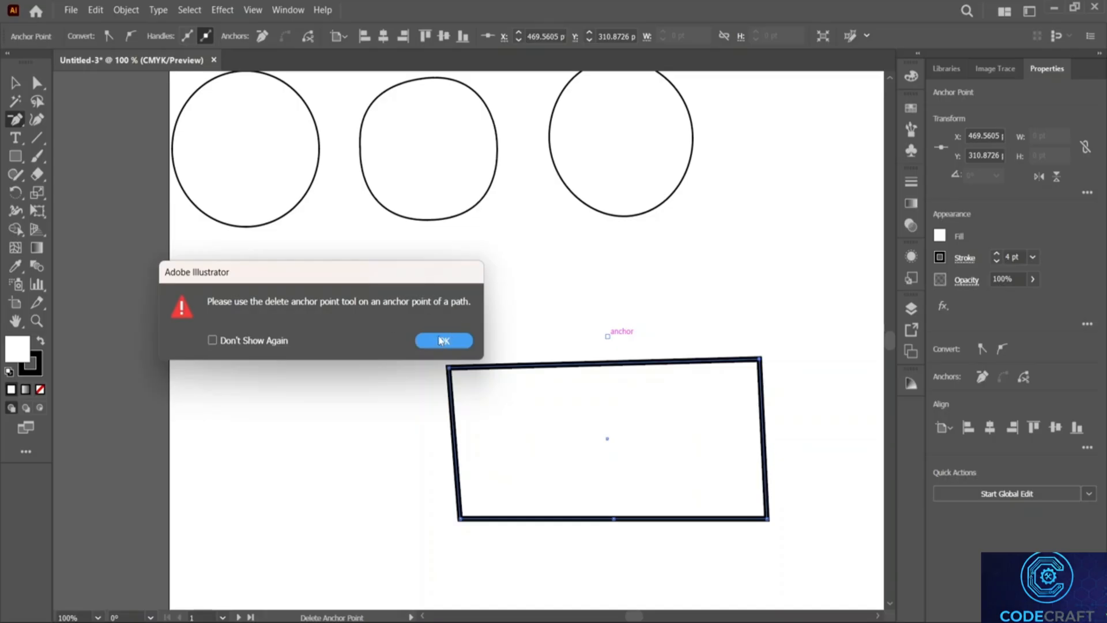
click(442, 341)
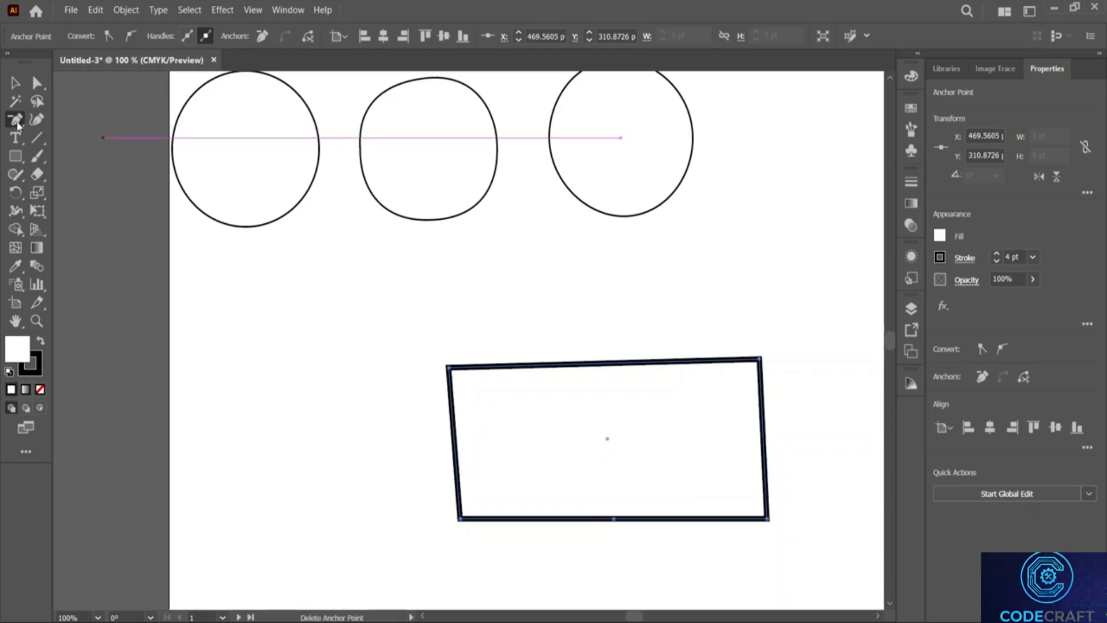
drag(15, 121, 90, 174)
drag(523, 369, 567, 399)
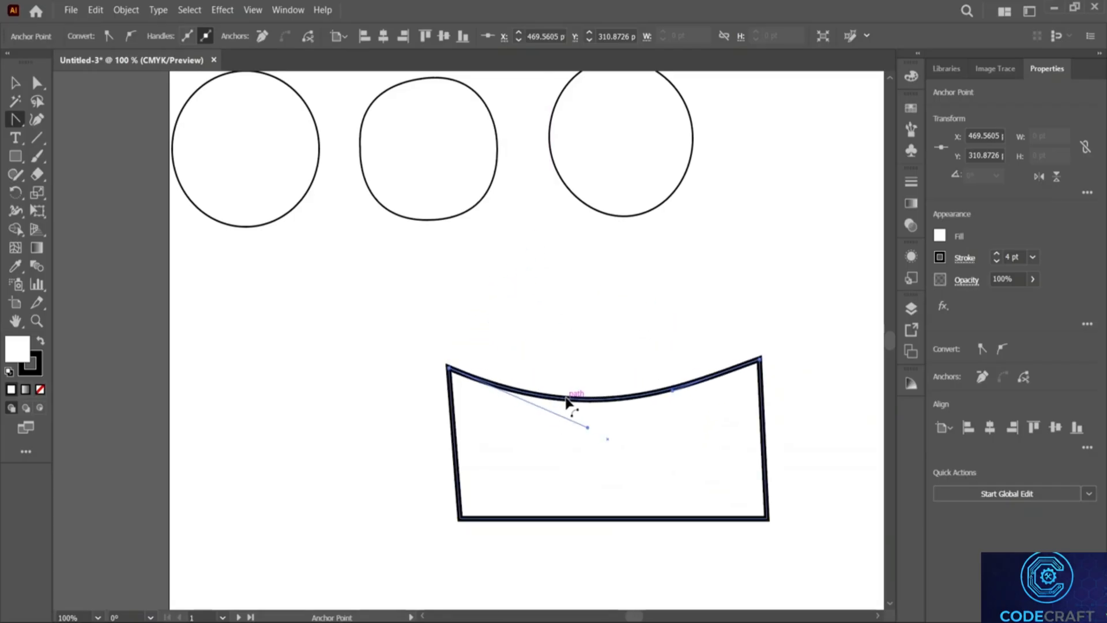
mouse_move(572, 386)
mouse_down()
mouse_move(534, 257)
mouse_move(586, 372)
mouse_move(623, 346)
mouse_move(588, 294)
mouse_move(487, 289)
mouse_move(534, 423)
mouse_move(700, 314)
mouse_move(477, 292)
mouse_move(685, 369)
mouse_move(703, 337)
mouse_move(524, 329)
mouse_move(574, 362)
mouse_move(571, 373)
mouse_up()
Turn the quadrilateral's four corner points into looping curves by pulling out their direction handles with the Anchor Point tool
mouse_move(450, 368)
mouse_down()
mouse_move(390, 324)
mouse_move(539, 334)
mouse_move(503, 321)
mouse_move(445, 366)
mouse_move(444, 382)
mouse_move(459, 346)
mouse_move(449, 366)
mouse_up()
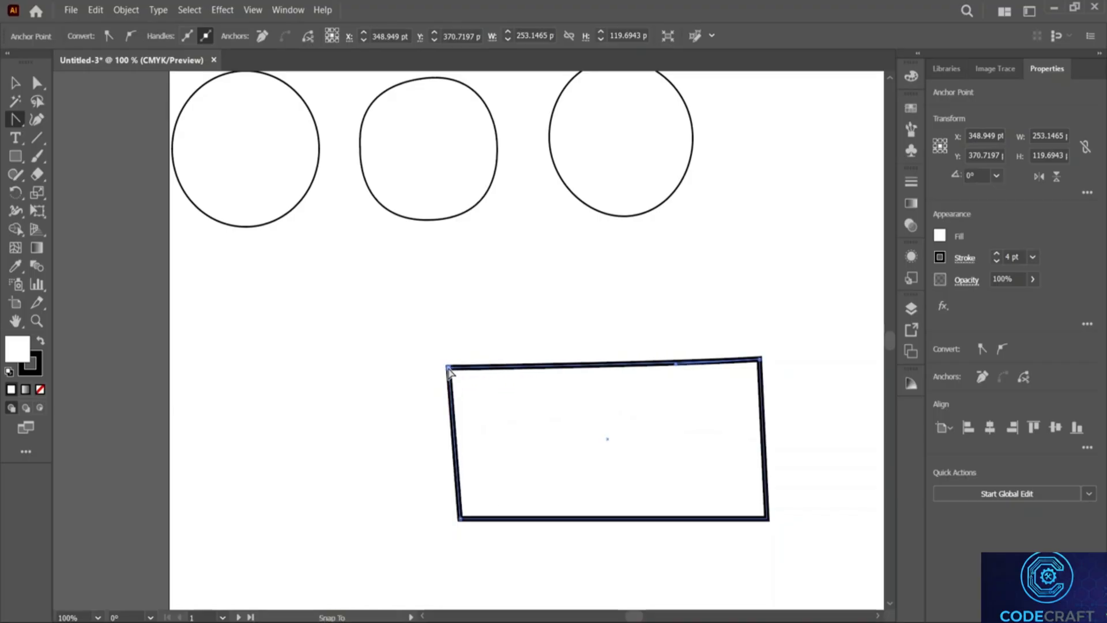
click(462, 519)
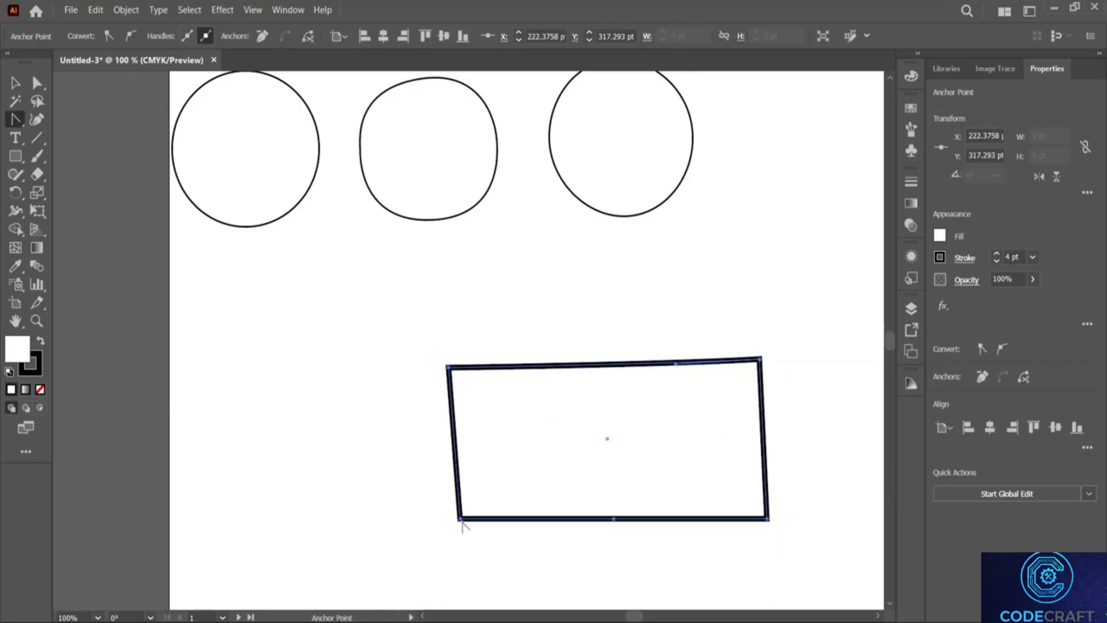
drag(462, 525, 567, 599)
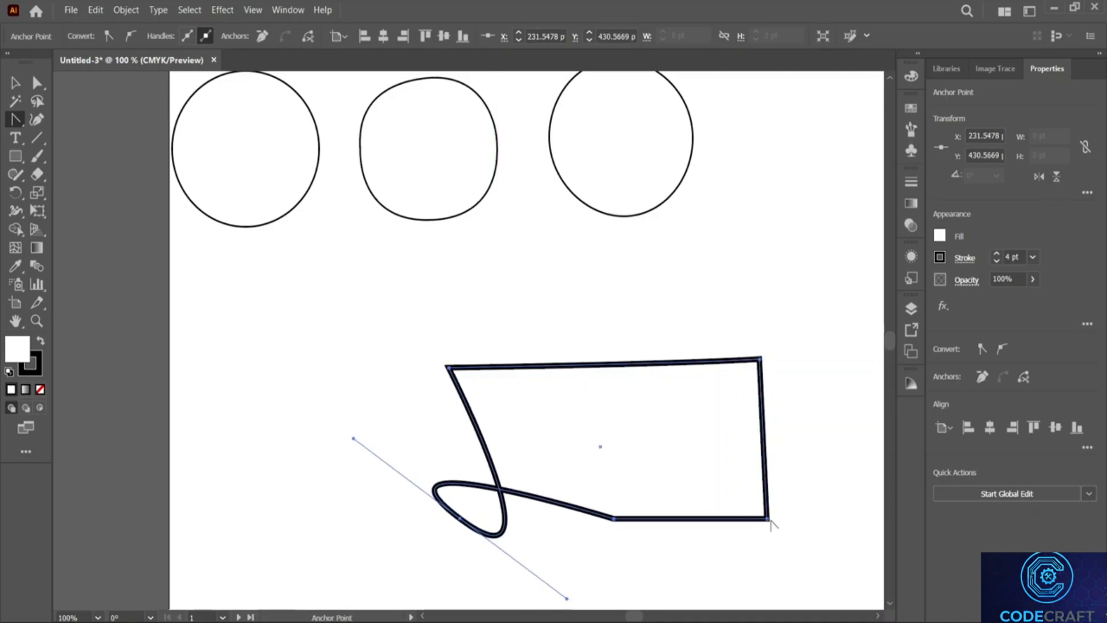
drag(767, 518, 827, 442)
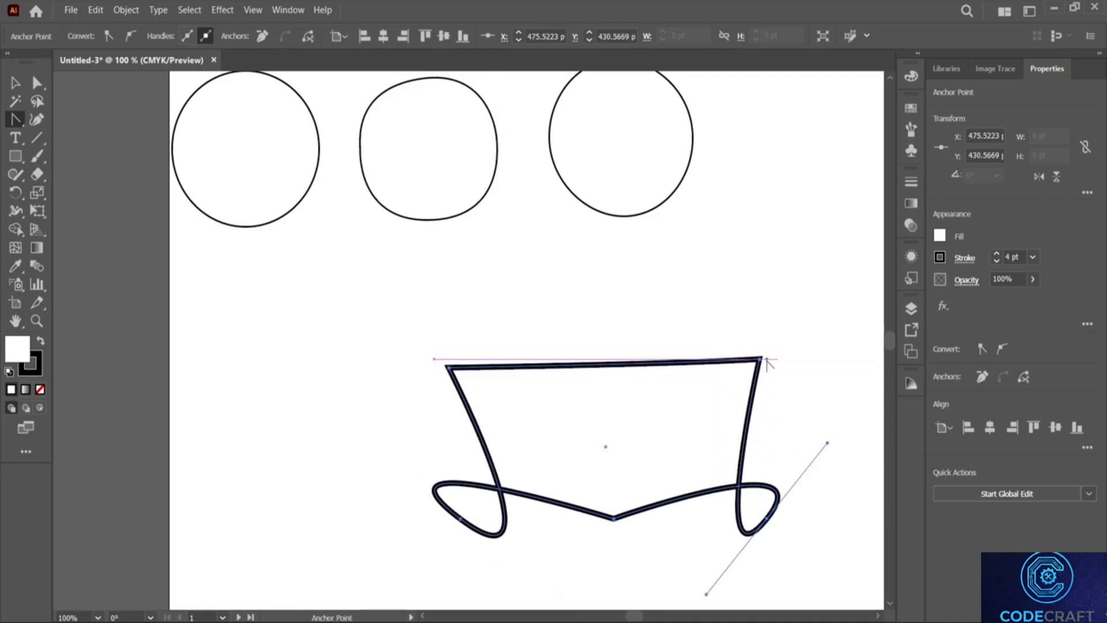
drag(760, 360, 687, 288)
drag(450, 370, 454, 369)
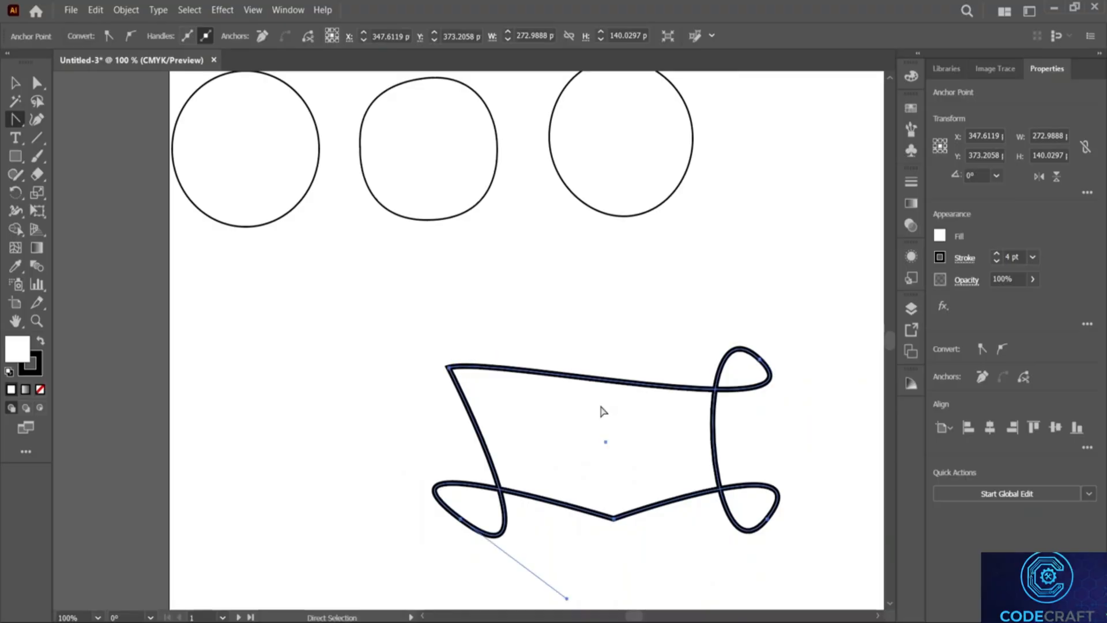
click(448, 367)
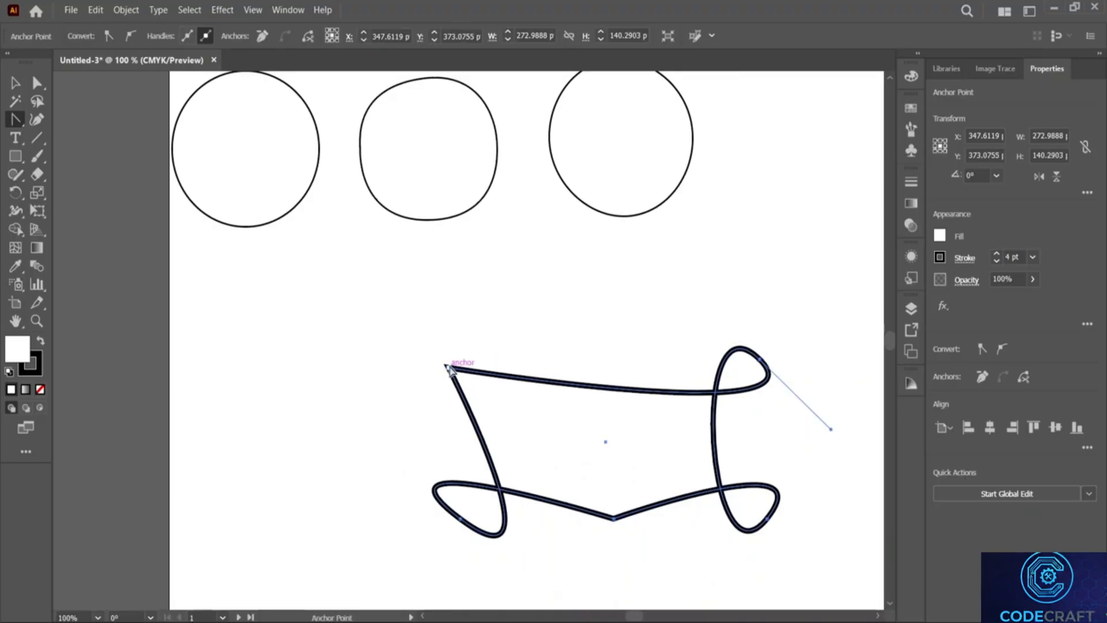
drag(450, 369, 371, 428)
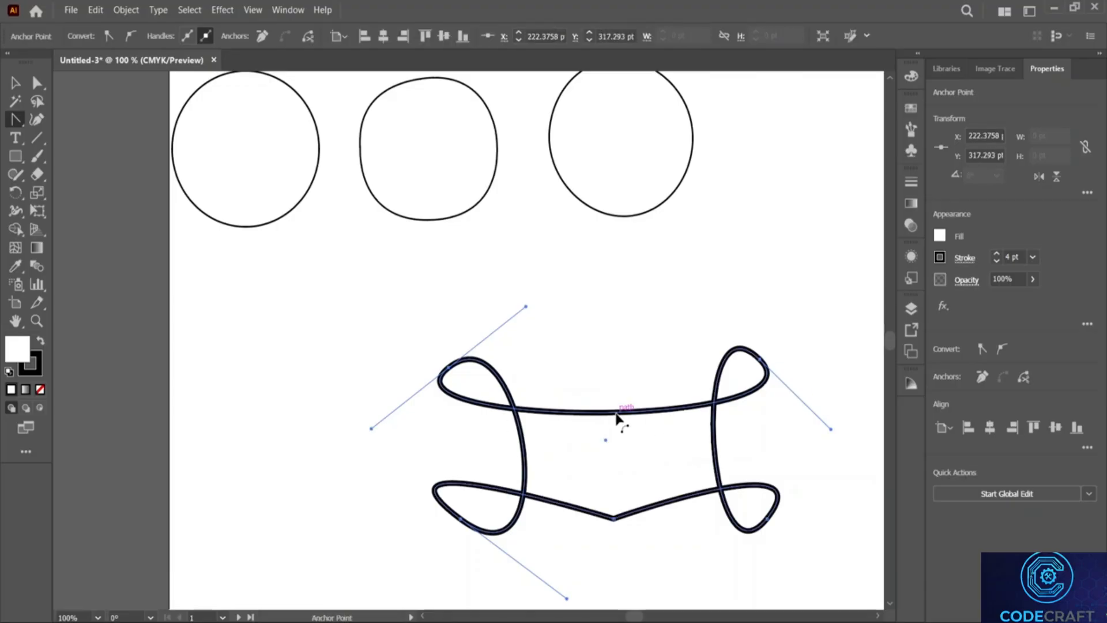
Pull the shape's two bottom segments down into rounded lobes and drag its top segment down below them
drag(617, 415, 613, 520)
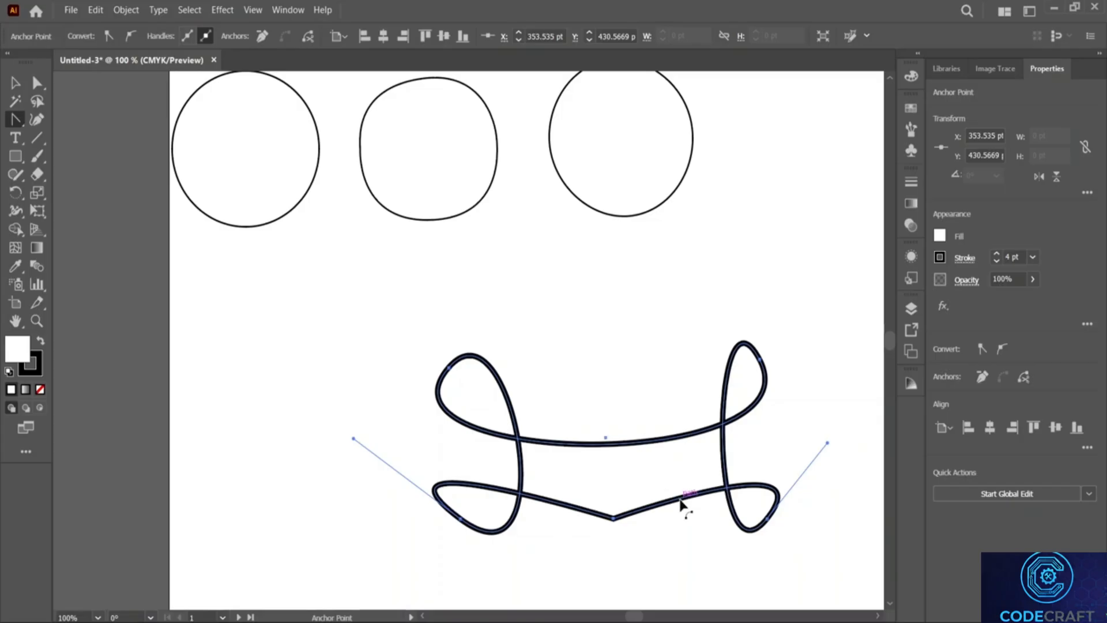
drag(680, 503, 709, 573)
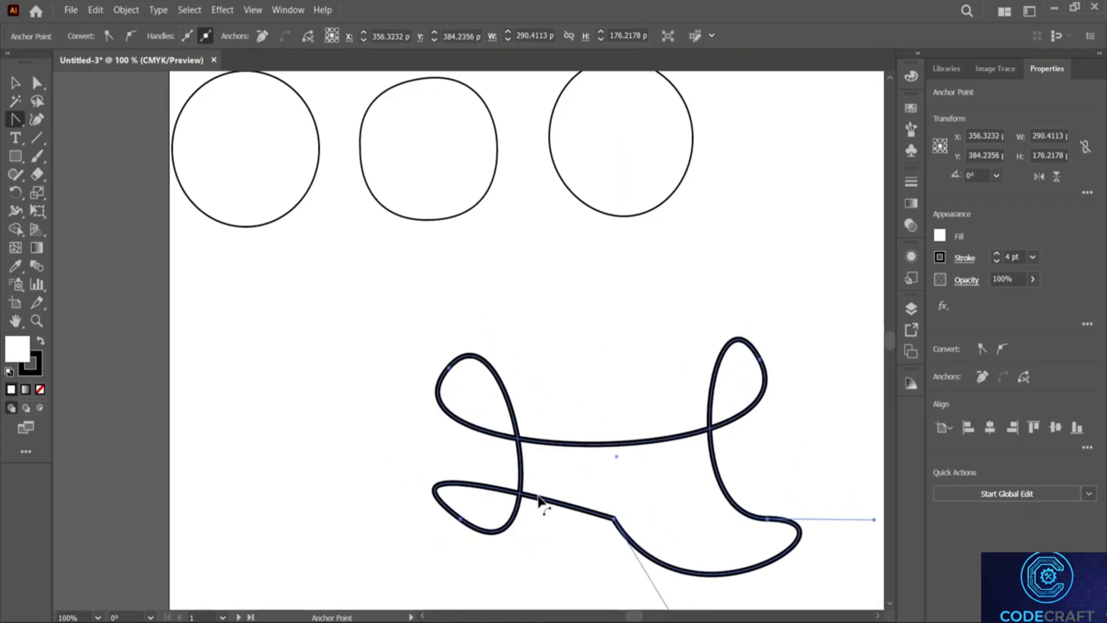
drag(536, 505, 514, 585)
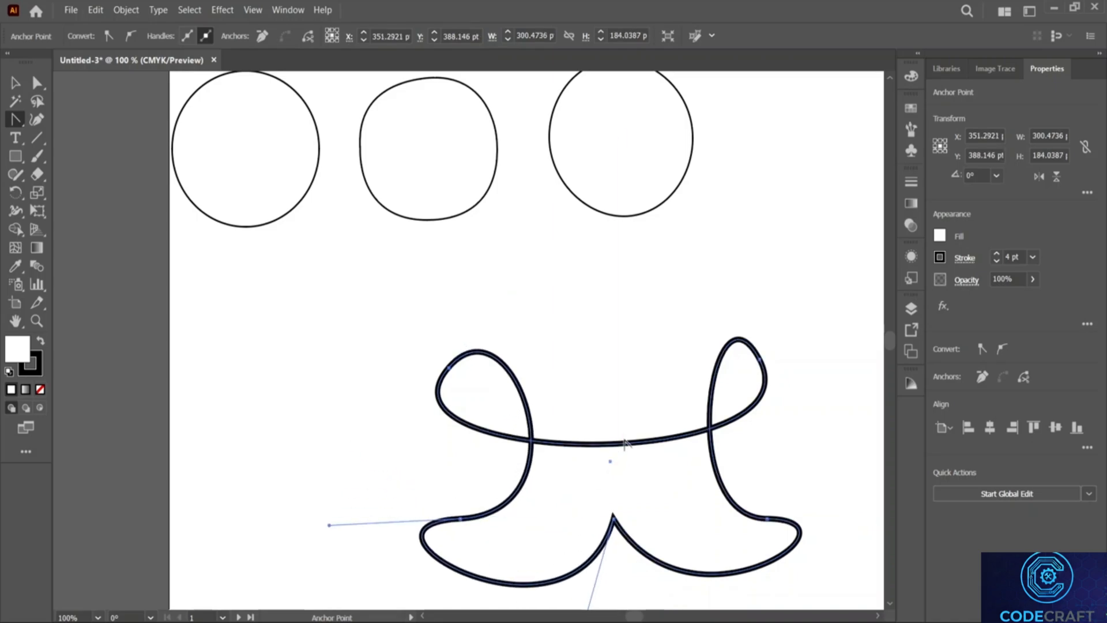
drag(618, 445, 620, 601)
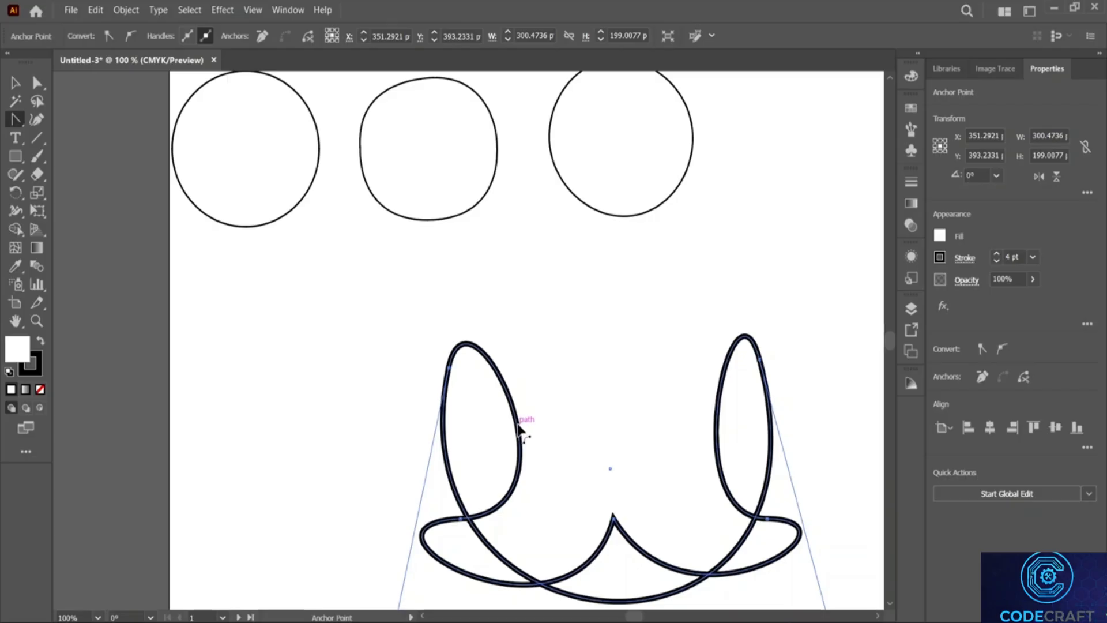
Drag the shape's two inner side segments toward each other until they overlap in the middle, adjusting the curve of the crossing
drag(519, 429, 633, 434)
drag(721, 436, 579, 431)
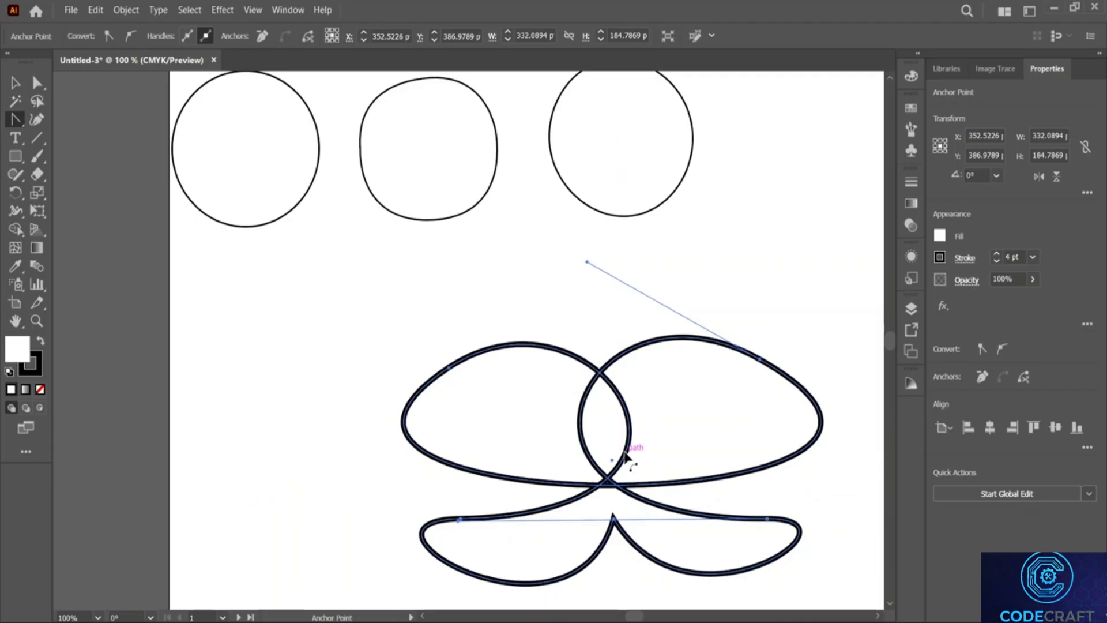
drag(629, 457, 590, 409)
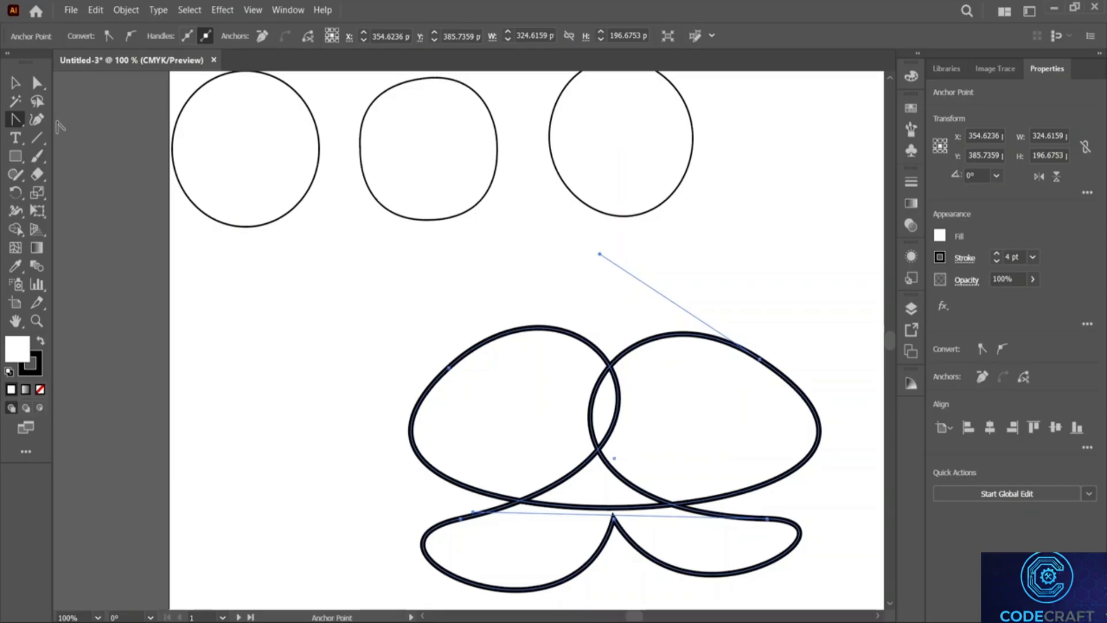
Draw a spiral-like curved path through six points with the Curvature tool, in the empty area beside the looped shape
click(36, 120)
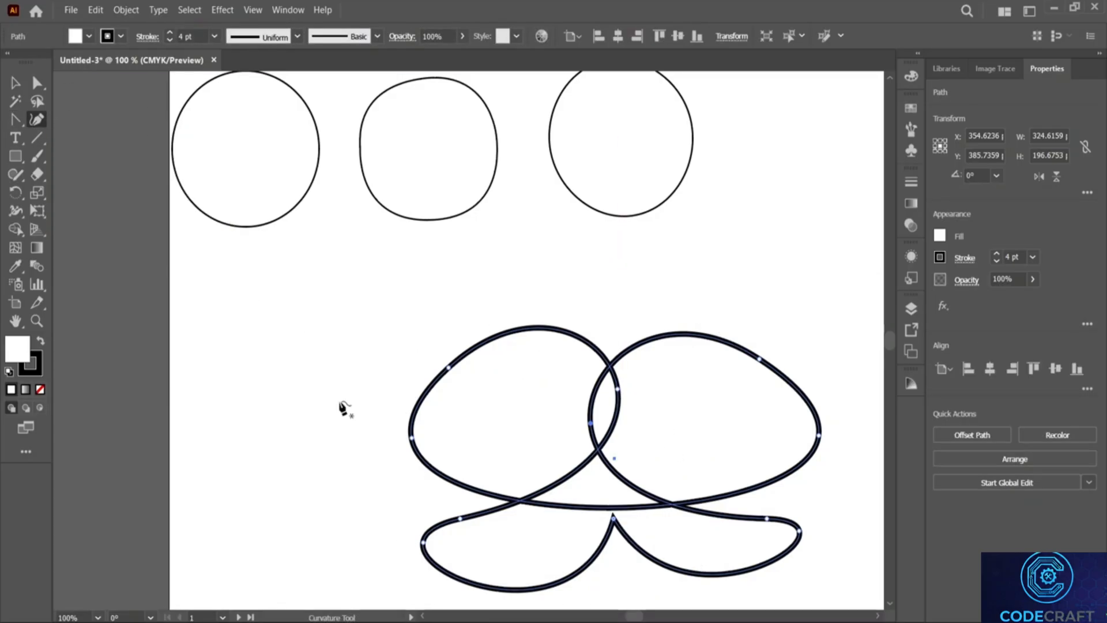
scroll(324, 334, up, 1)
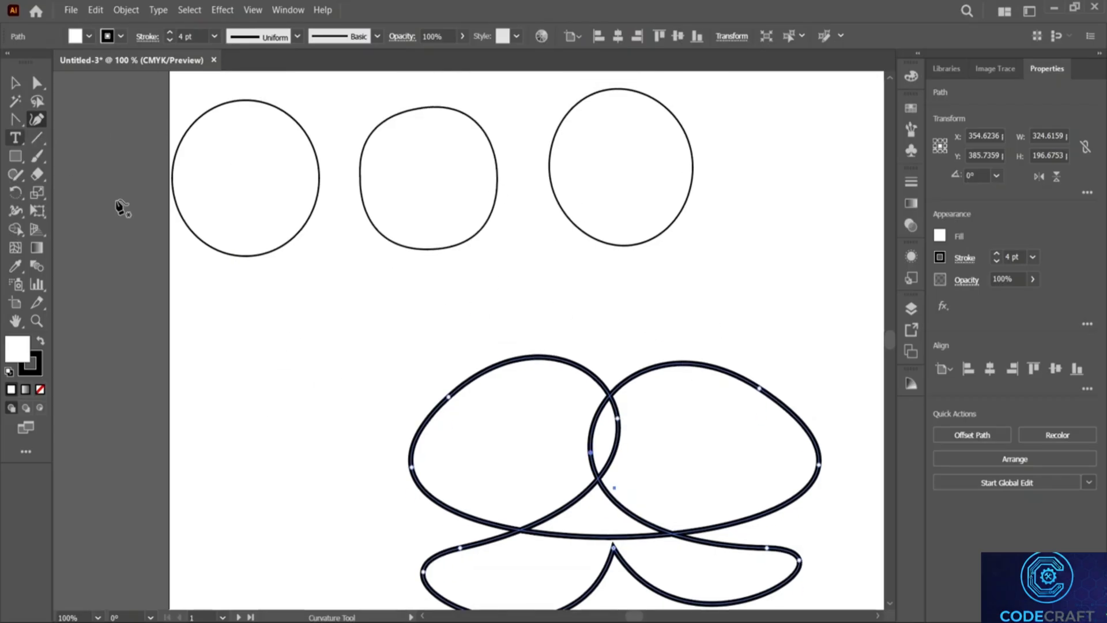
scroll(215, 267, down, 1)
click(15, 120)
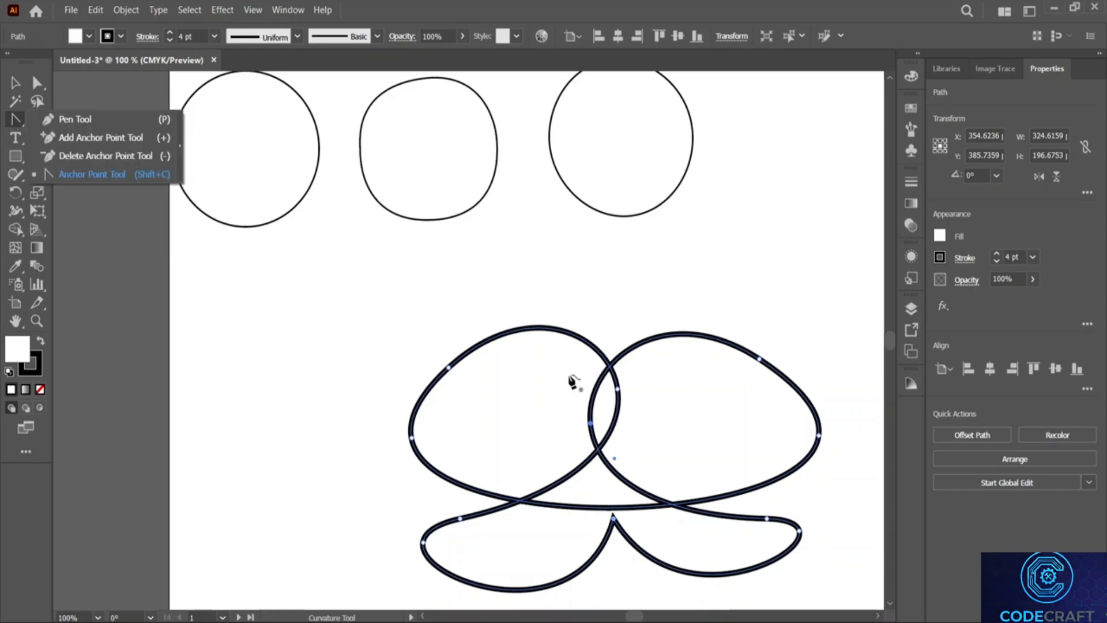
click(165, 315)
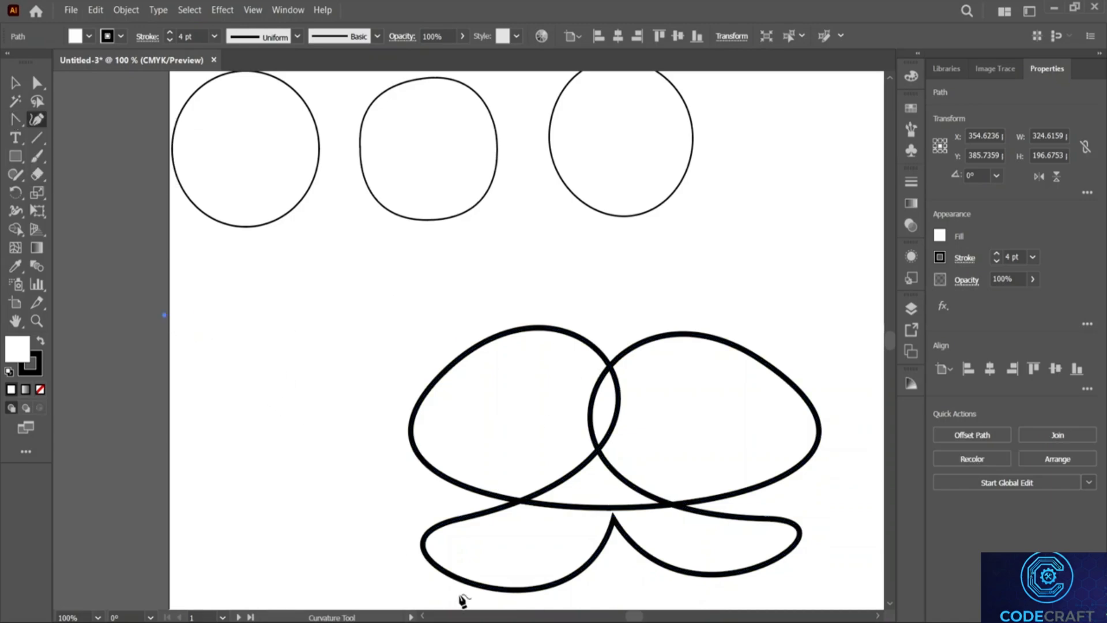
click(366, 441)
click(373, 262)
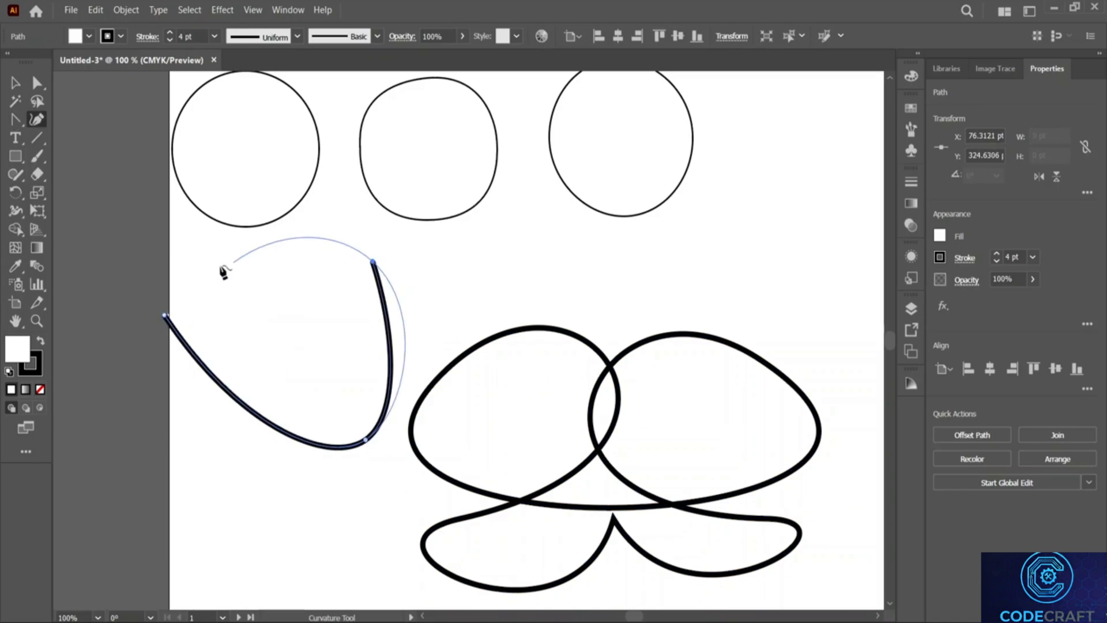
click(155, 293)
click(192, 453)
click(348, 492)
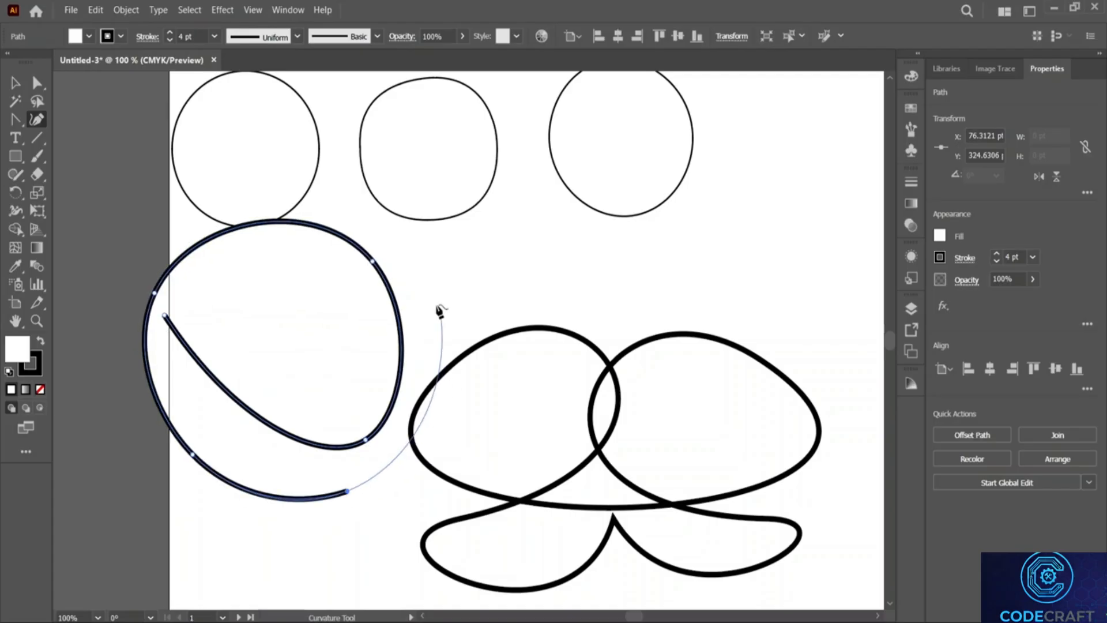